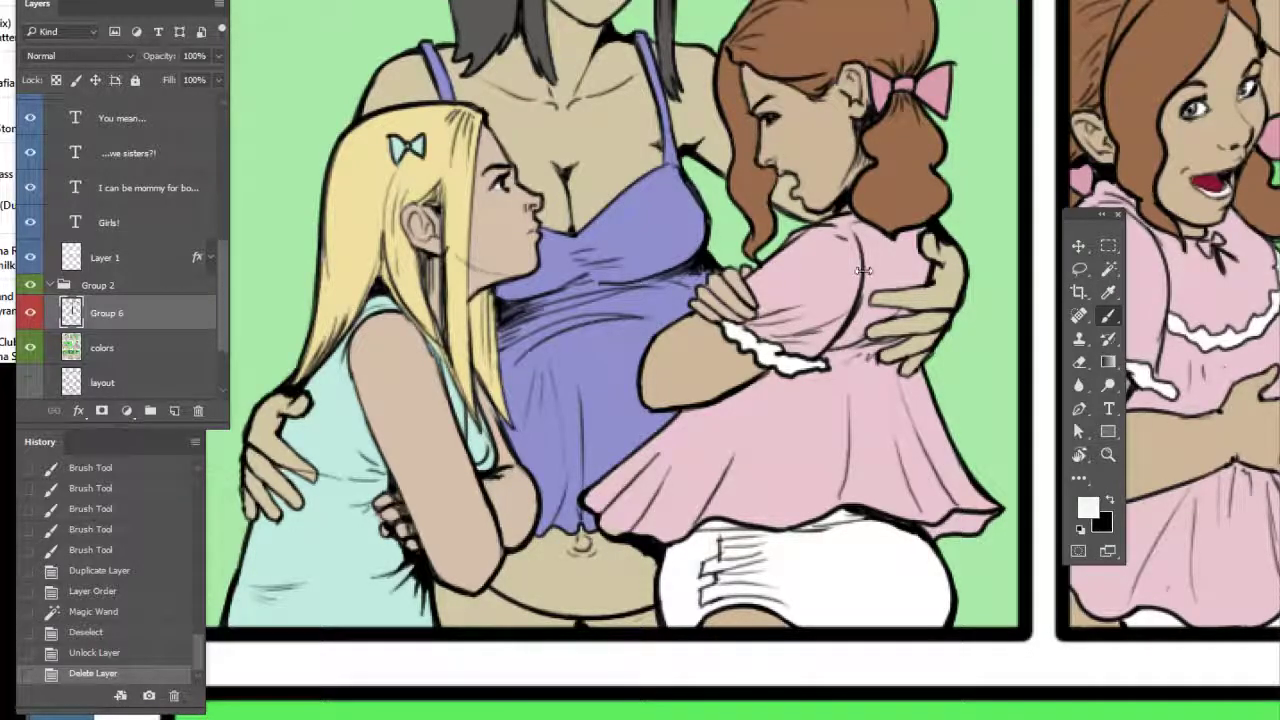
Choose a muted red and color the dark-haired woman's mouth on the colors layer, cleaning up its edge with the sampled skin tone
scroll(863, 270, "up", 3)
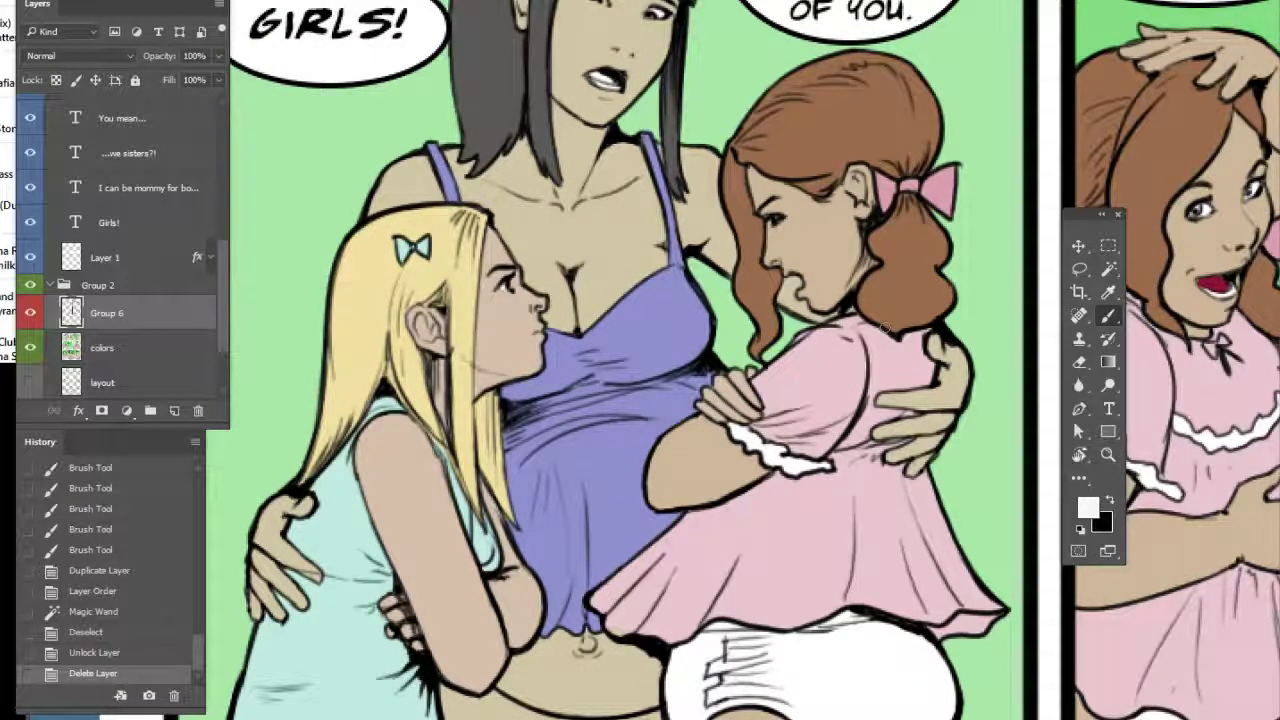
left_click(1092, 512)
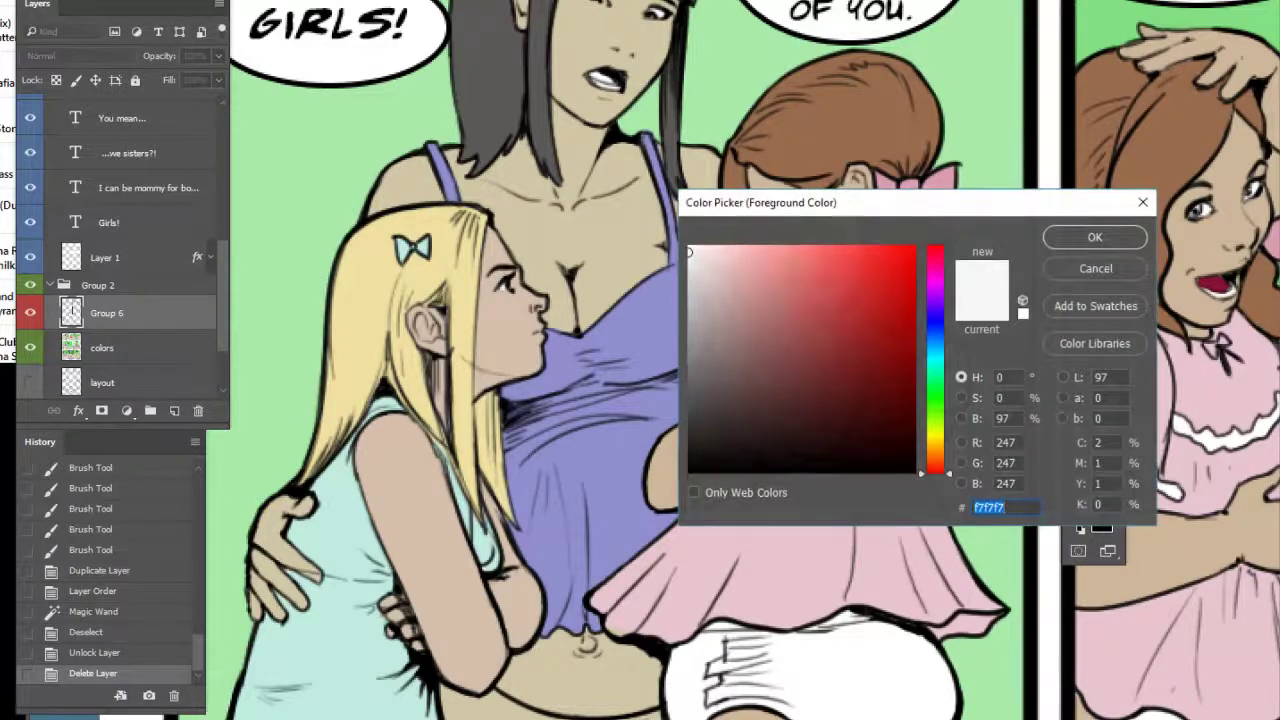
left_click(795, 304)
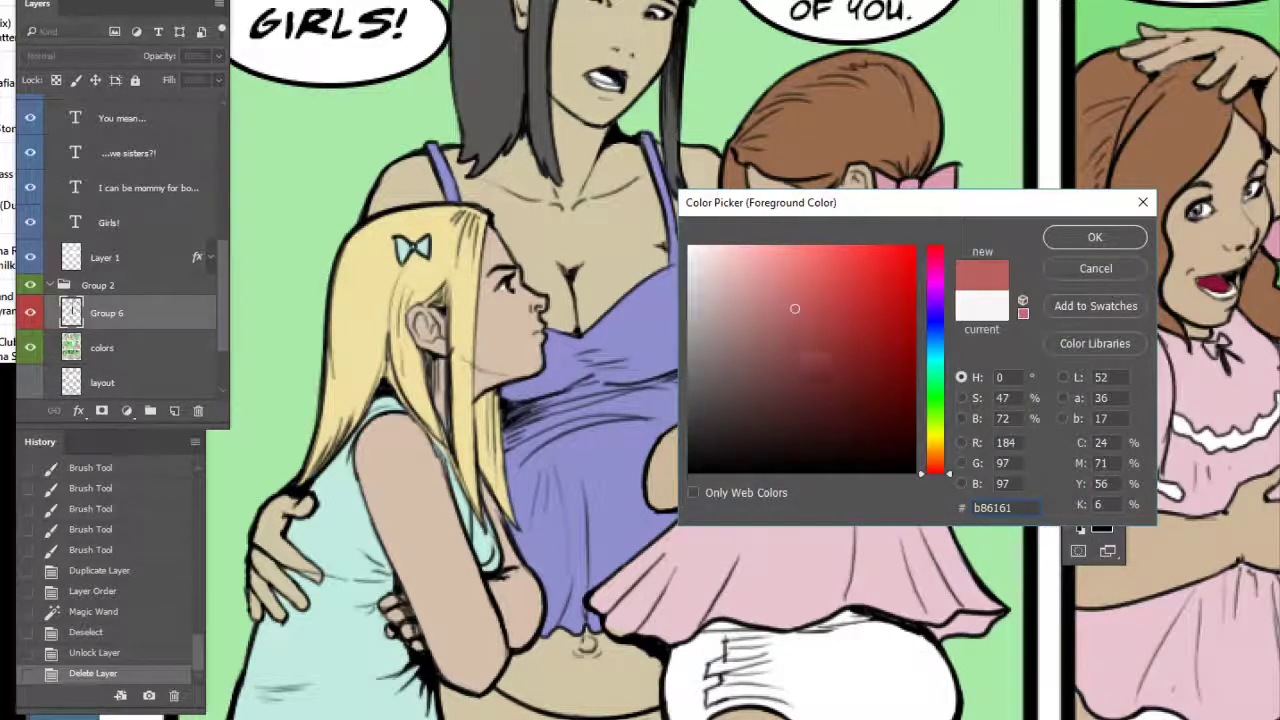
left_click(1098, 238)
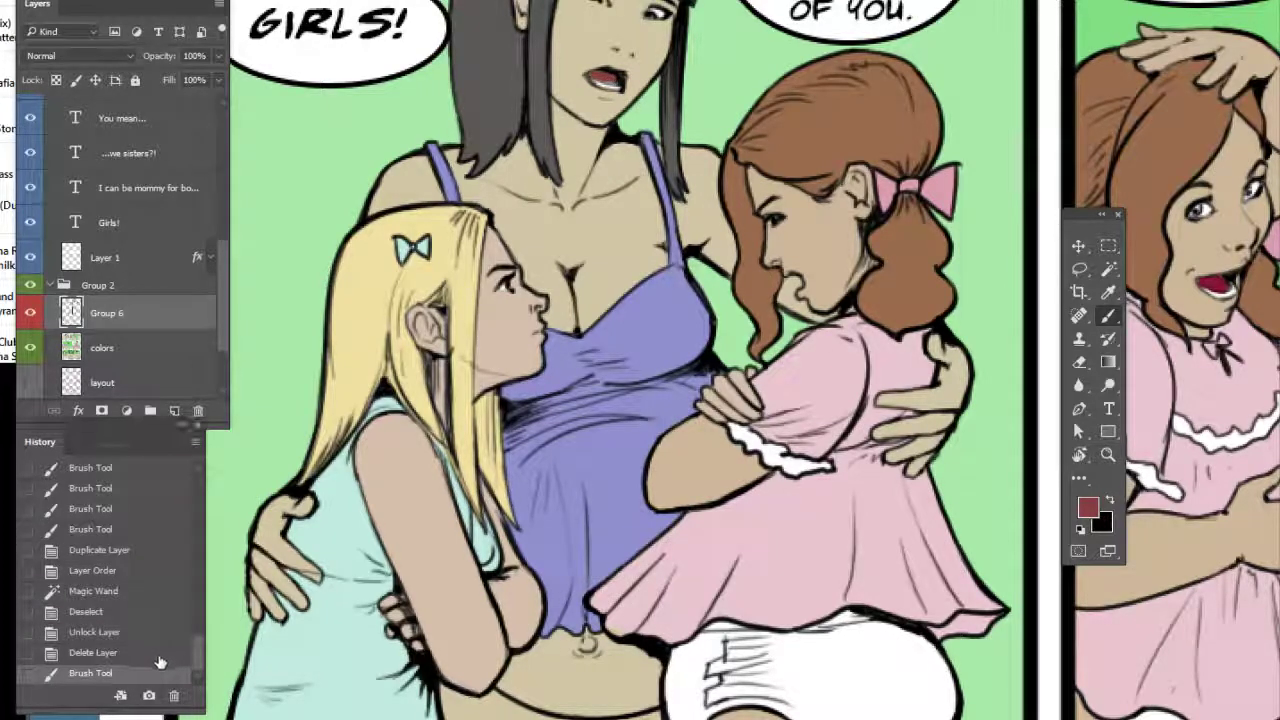
key("ctrl+z")
left_click(160, 348)
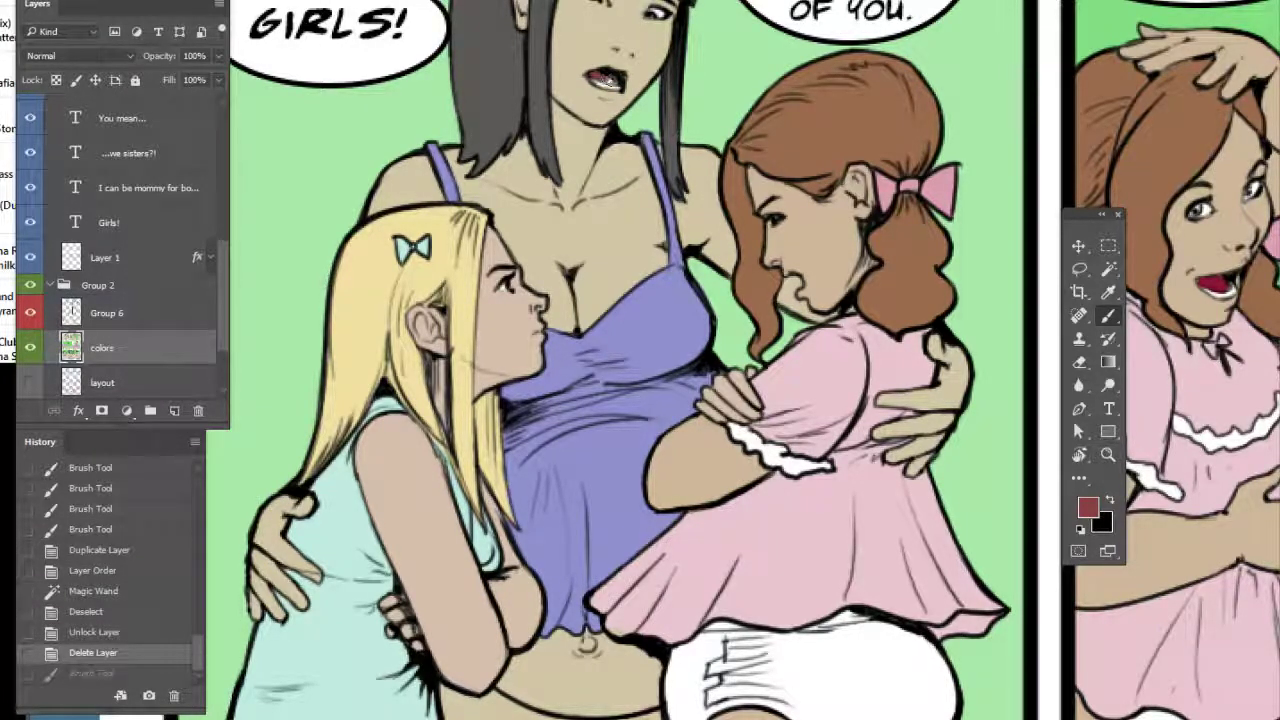
left_click_drag(618, 80, 588, 70)
left_click(592, 101, "alt")
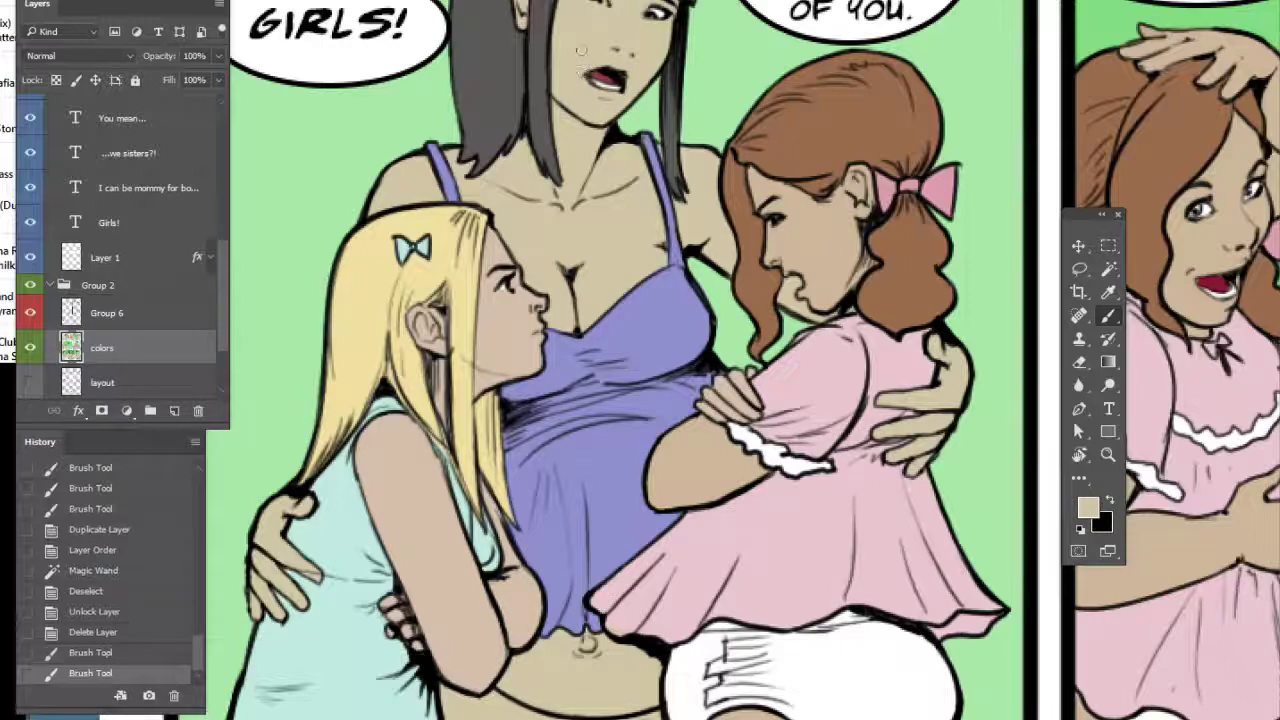
Sample white from the speech balloon and paint the whites of the dark-haired woman's eyes
left_click(753, 1, "alt")
left_click(664, 14)
left_click(652, 12)
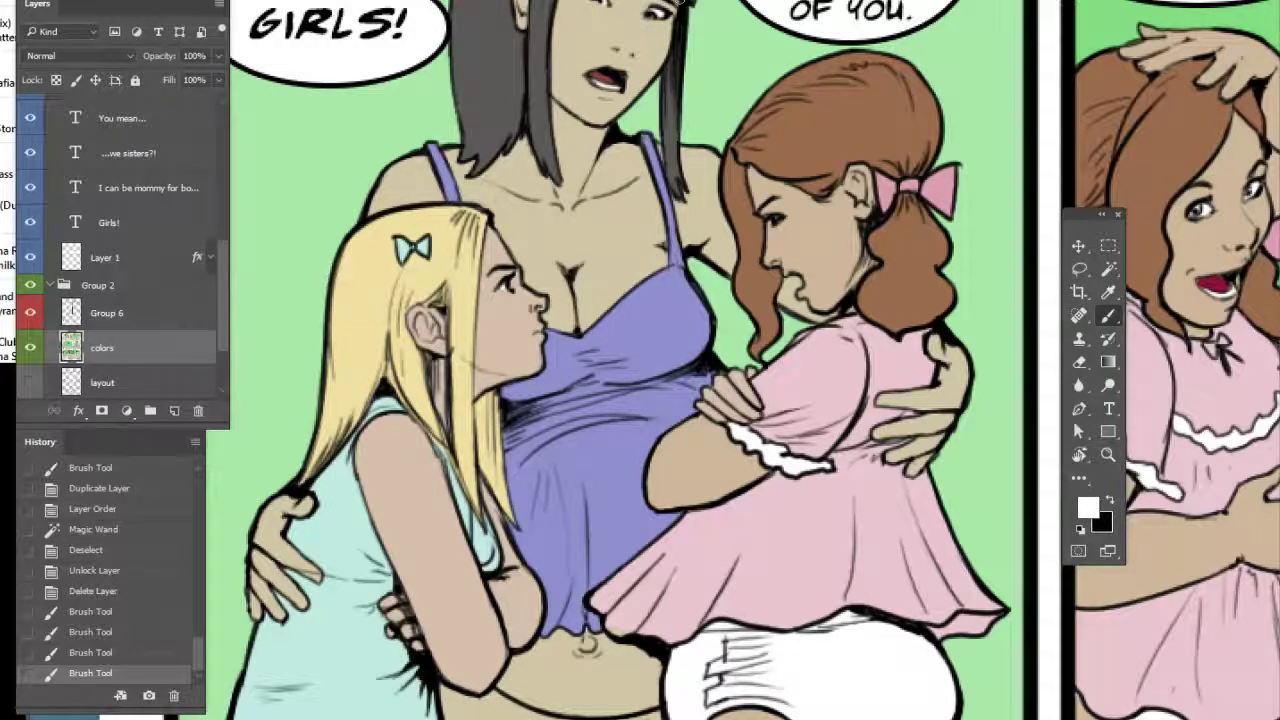
Sample the dress pink and touch up uncolored spots along the hem, sleeve ruffle and back of the girl's pink dress
left_click_drag(860, 491, 880, 410)
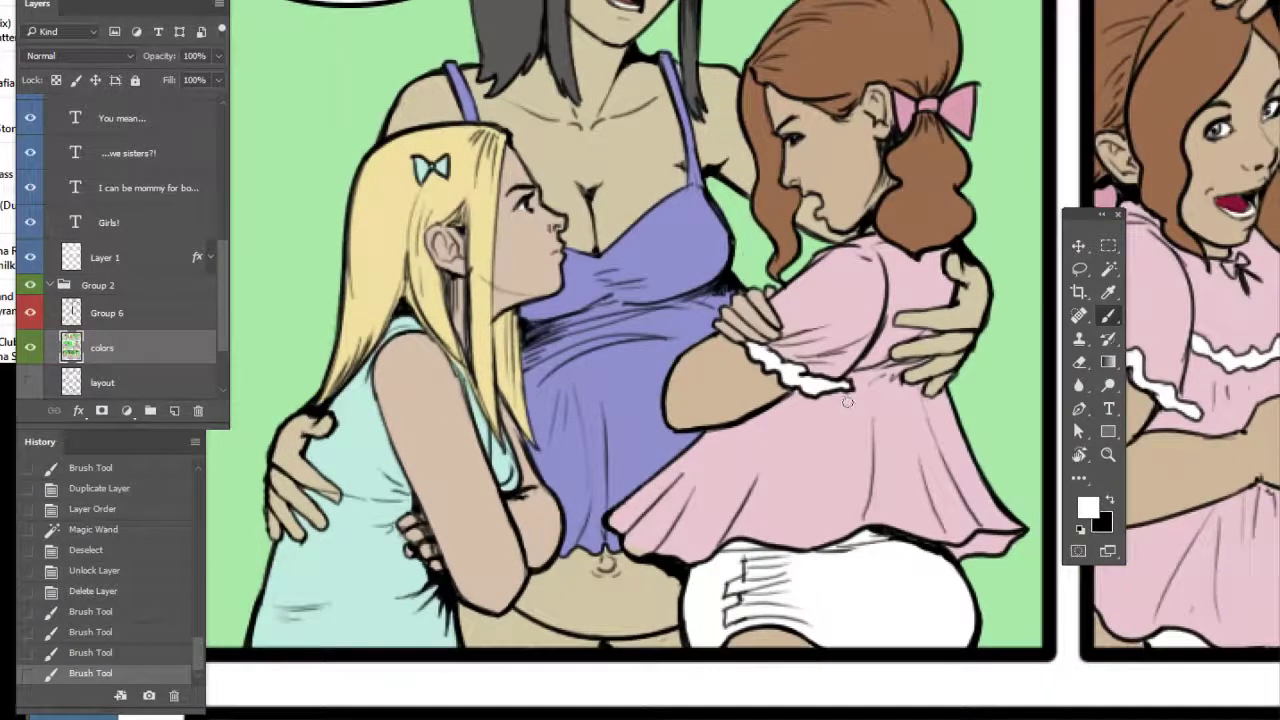
left_click_drag(770, 335, 821, 371)
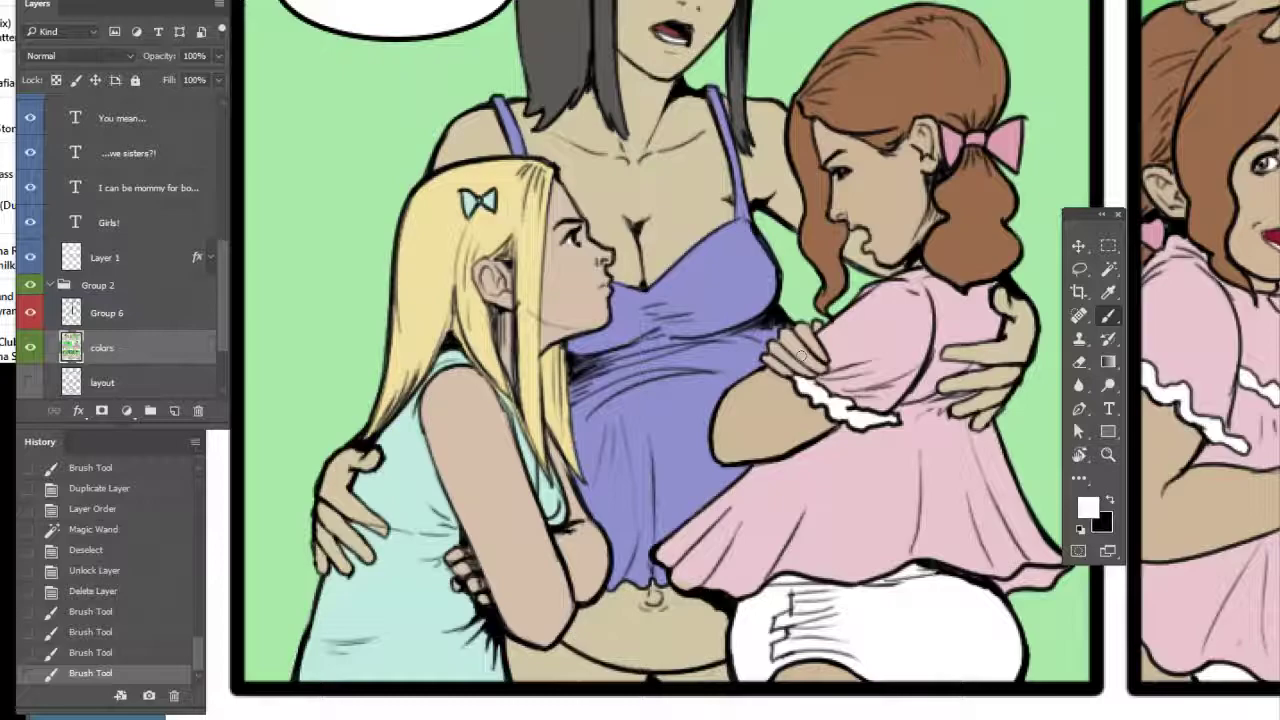
left_click(685, 581, "alt")
left_click(686, 585)
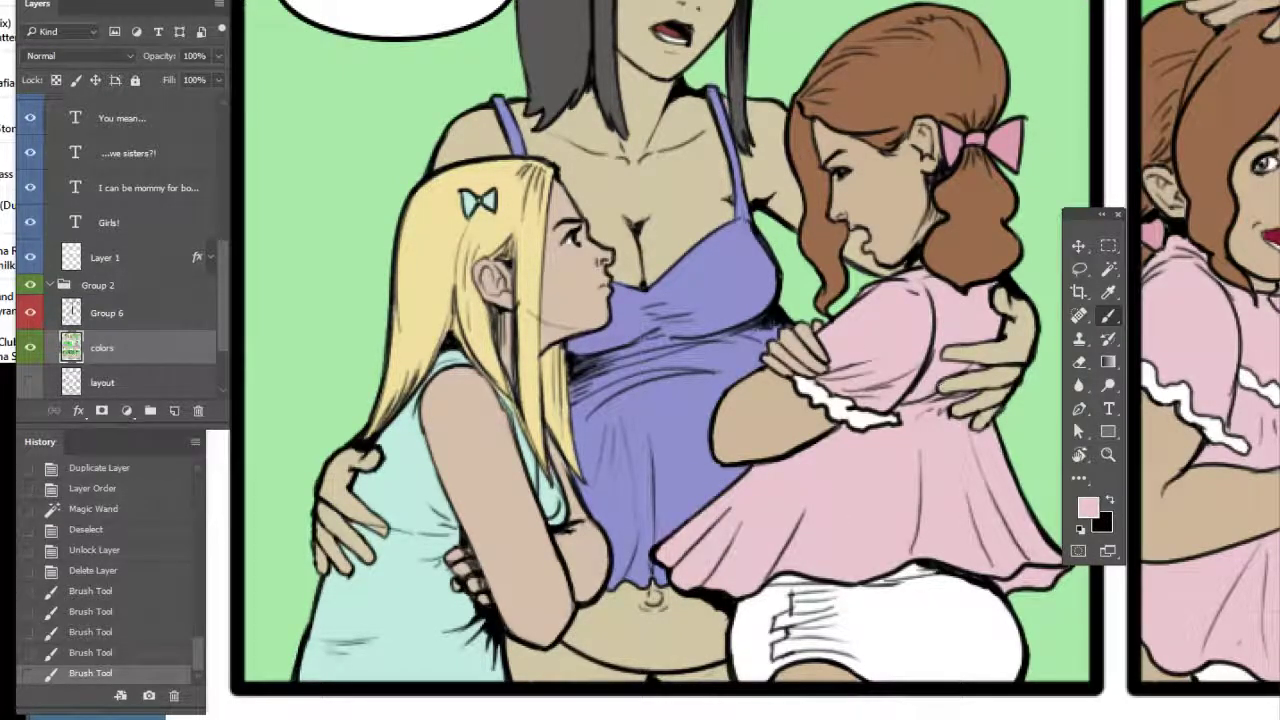
left_click(845, 432)
left_click(892, 428)
left_click(912, 412)
left_click_drag(998, 286, 986, 282)
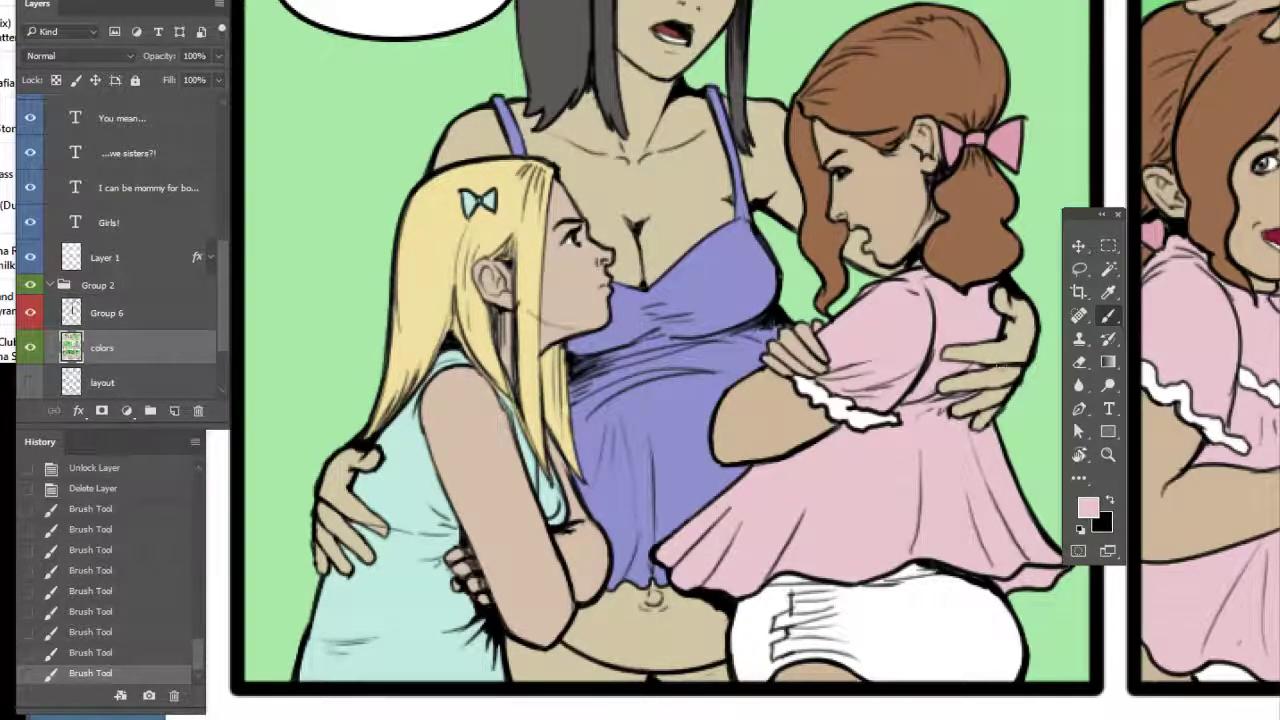
left_click(942, 398)
Hide the colors layer to examine the line art on its own, and show the layer again
left_click_drag(963, 477, 942, 498)
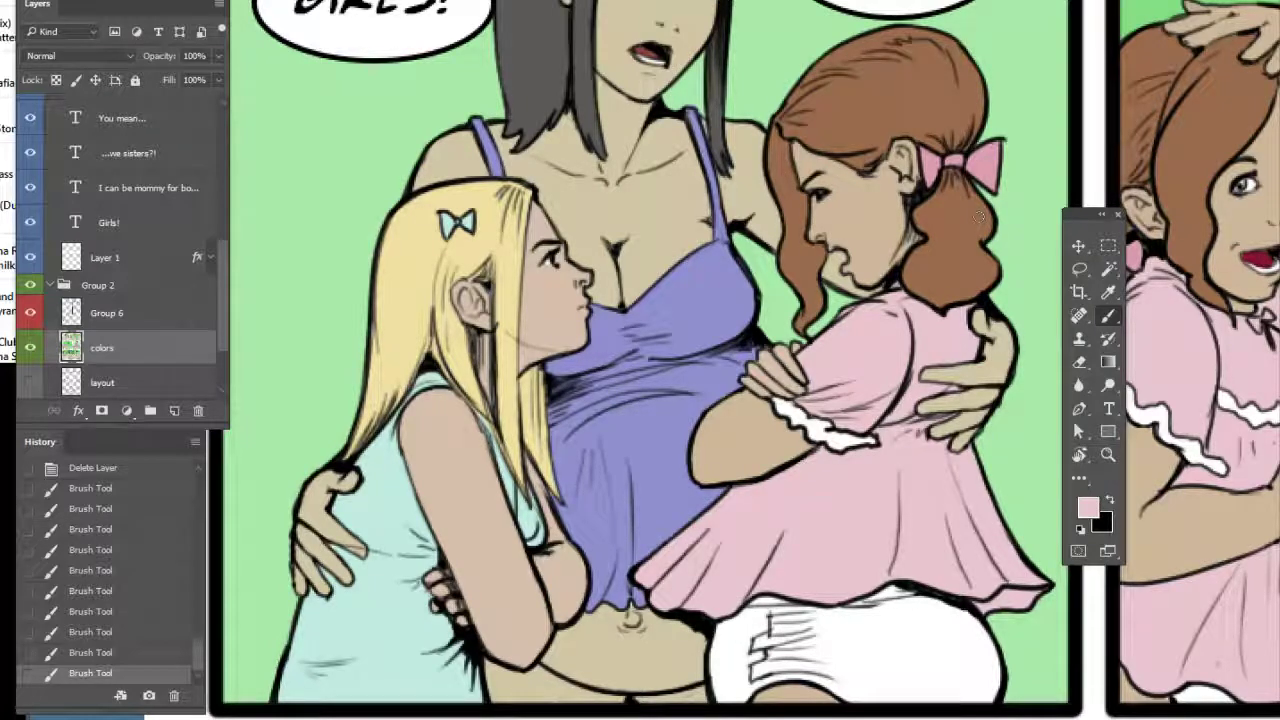
left_click(1108, 268)
left_click(30, 347)
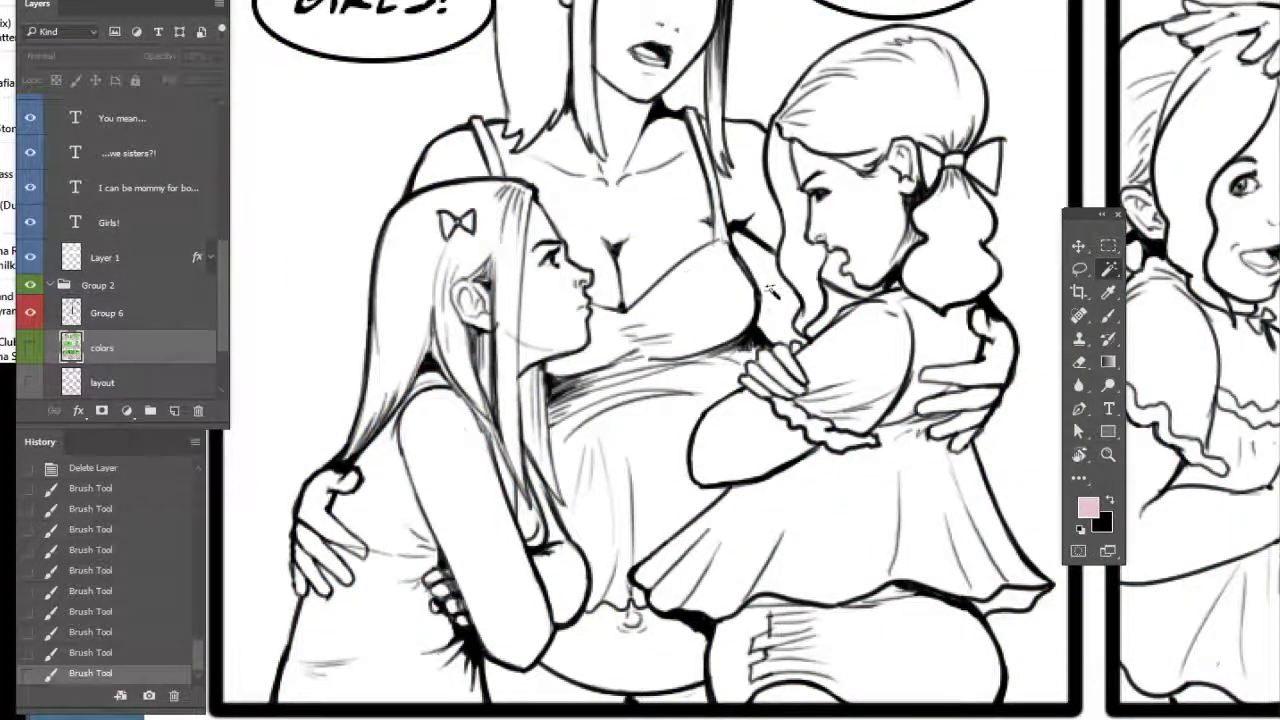
left_click(30, 347)
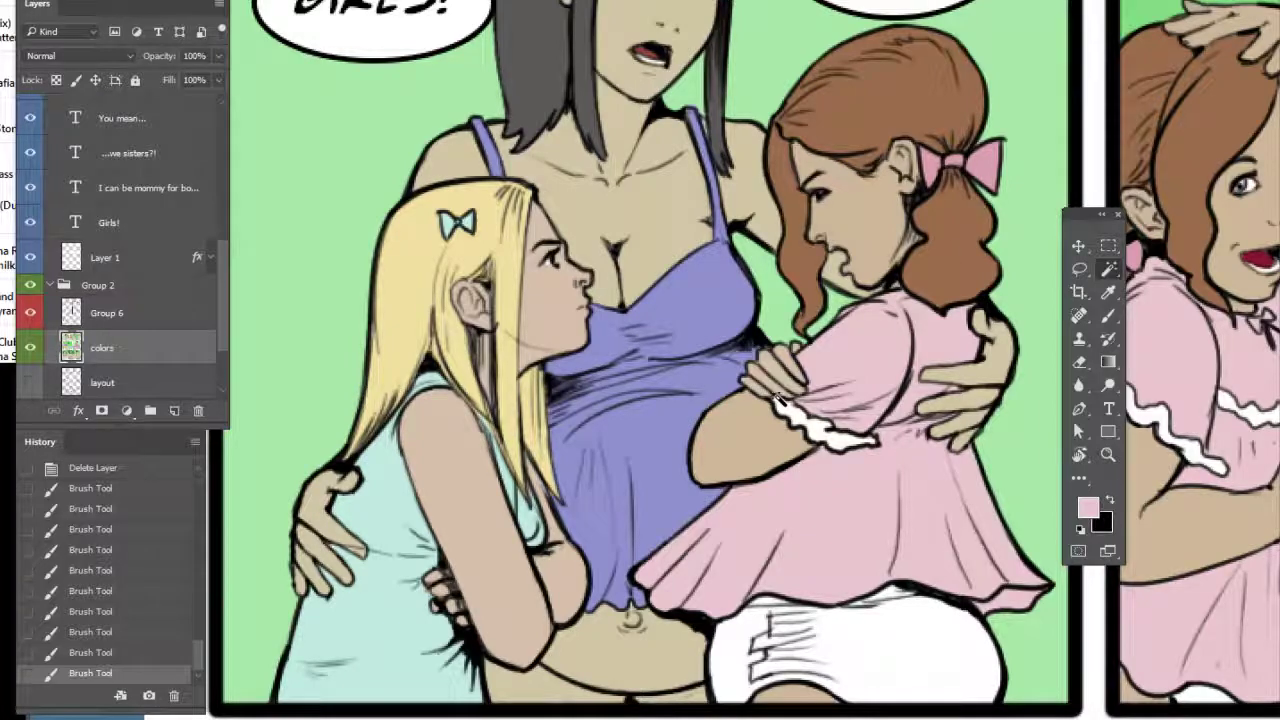
Select the red-haired girl's ponytail on the colors layer with the Magic Wand
left_click_drag(1095, 213, 1099, 250)
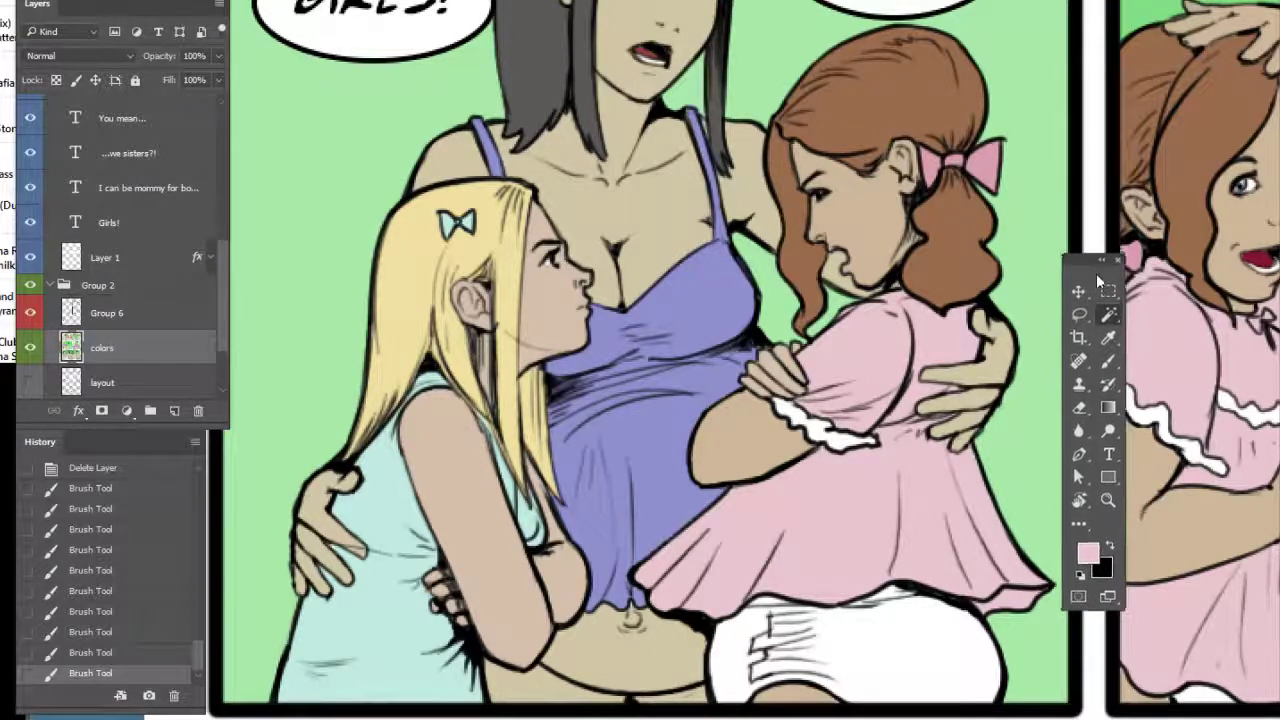
left_click(1113, 306)
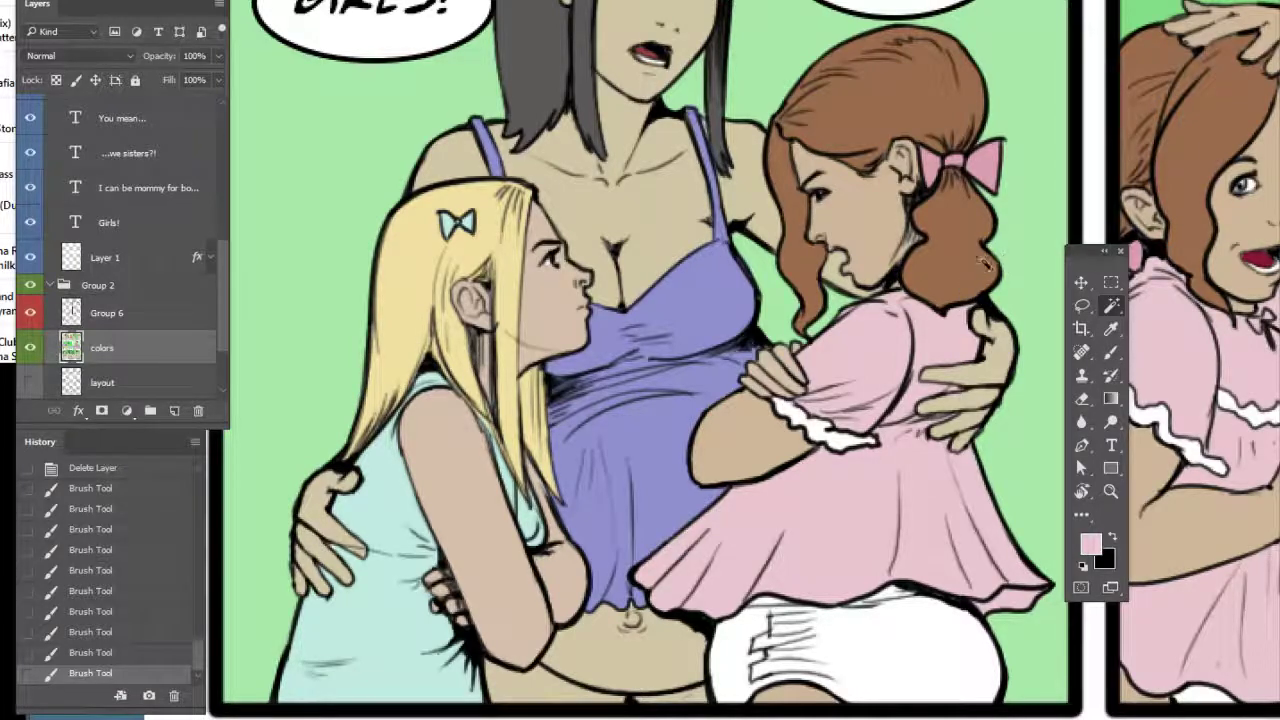
left_click(957, 275)
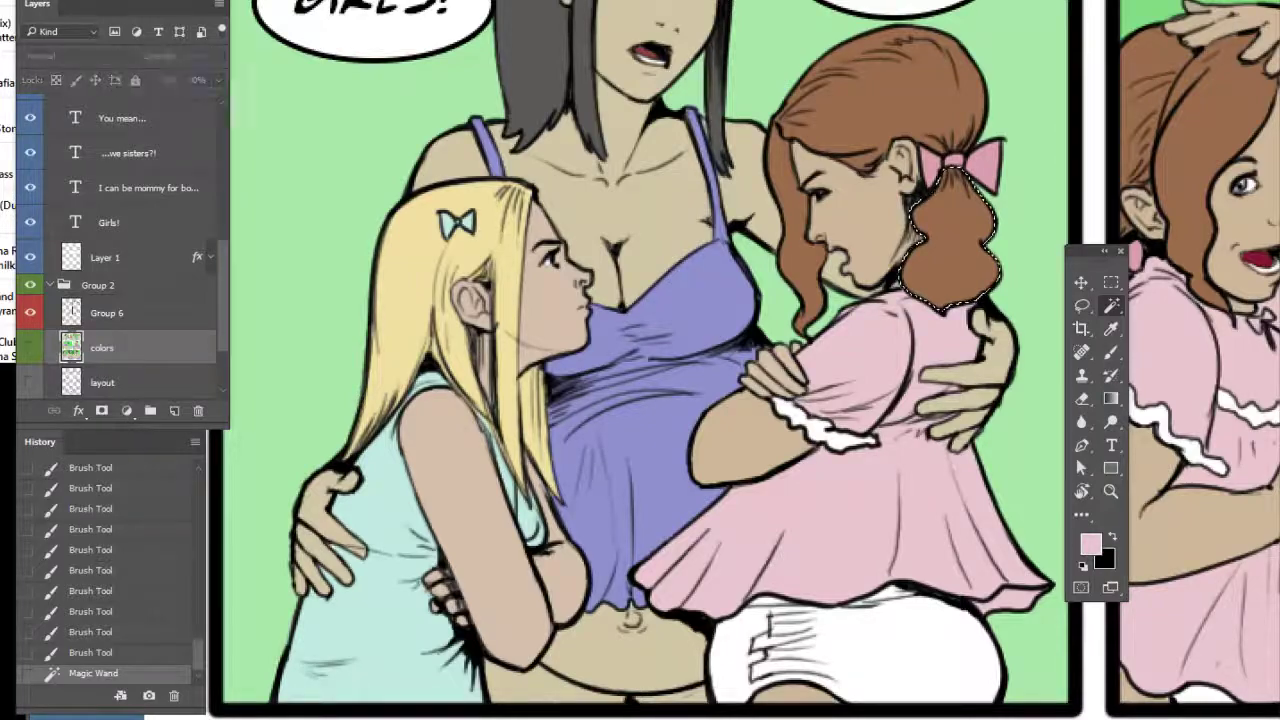
Hide the colors layer and select the woman's chest, face, shoulders and hand on the Group 6 line art with the Magic Wand
left_click(30, 348)
key("alt+bracketright")
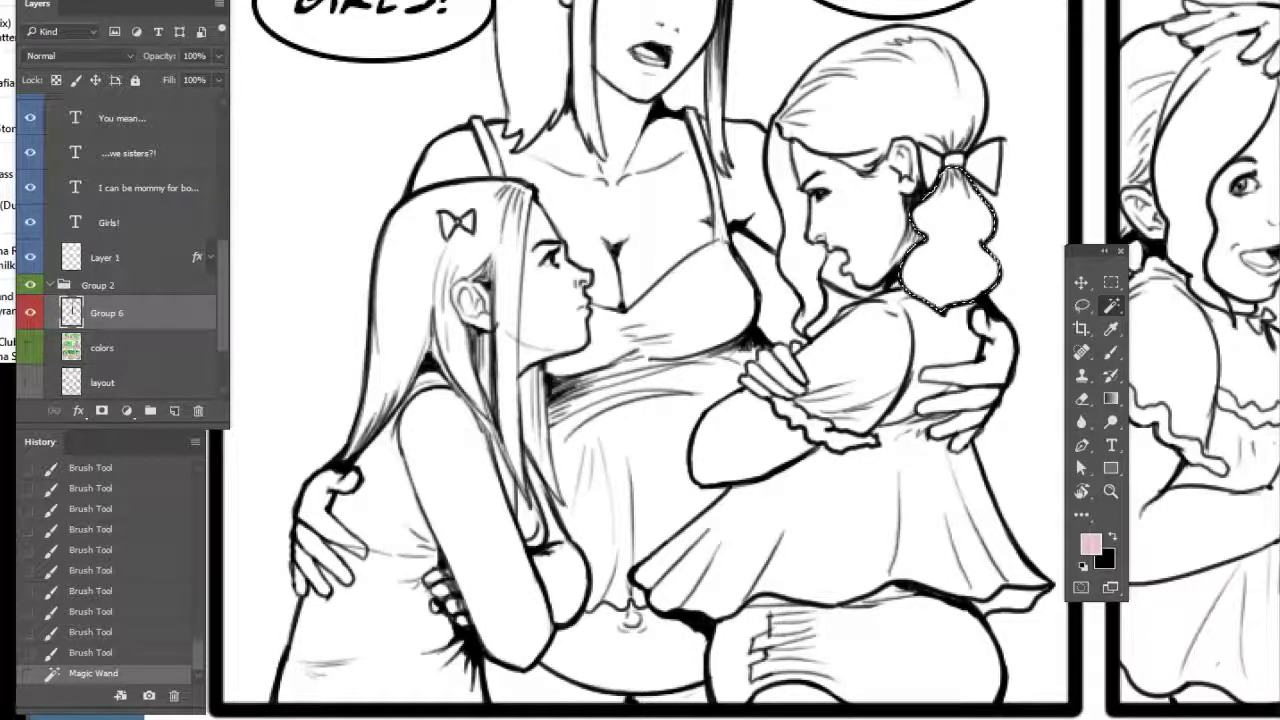
left_click(682, 254)
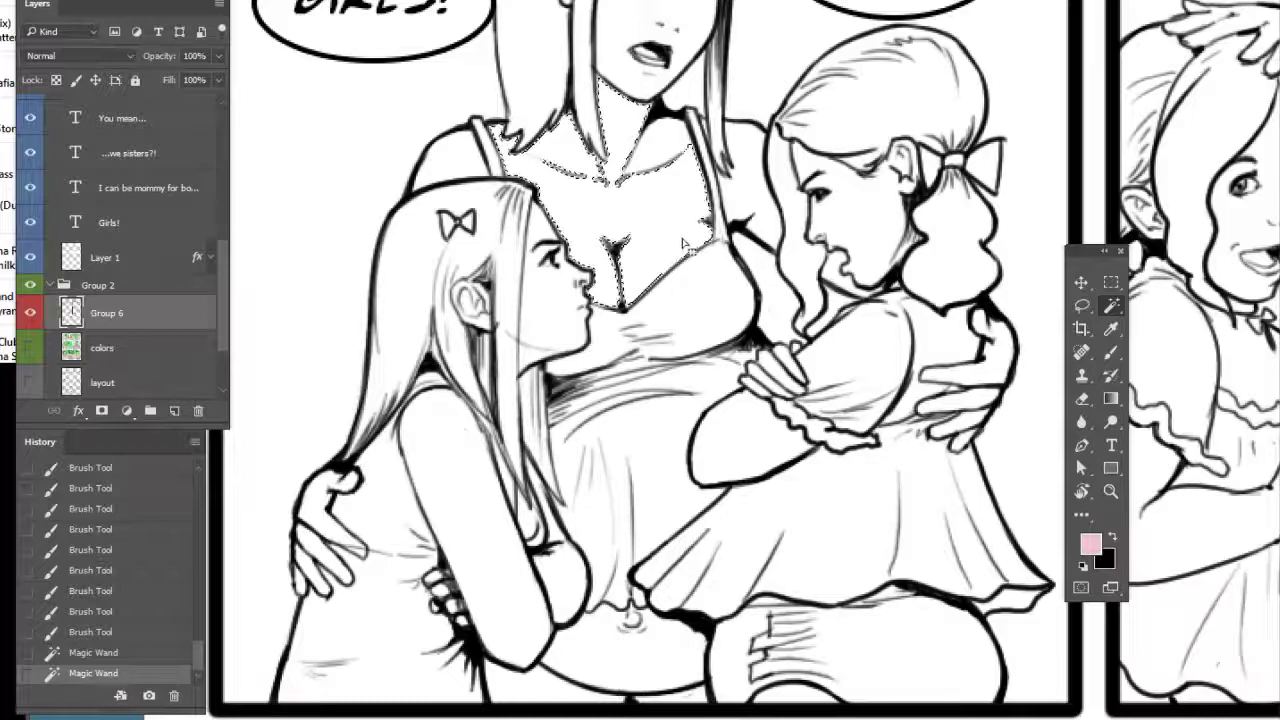
left_click(621, 31, "shift")
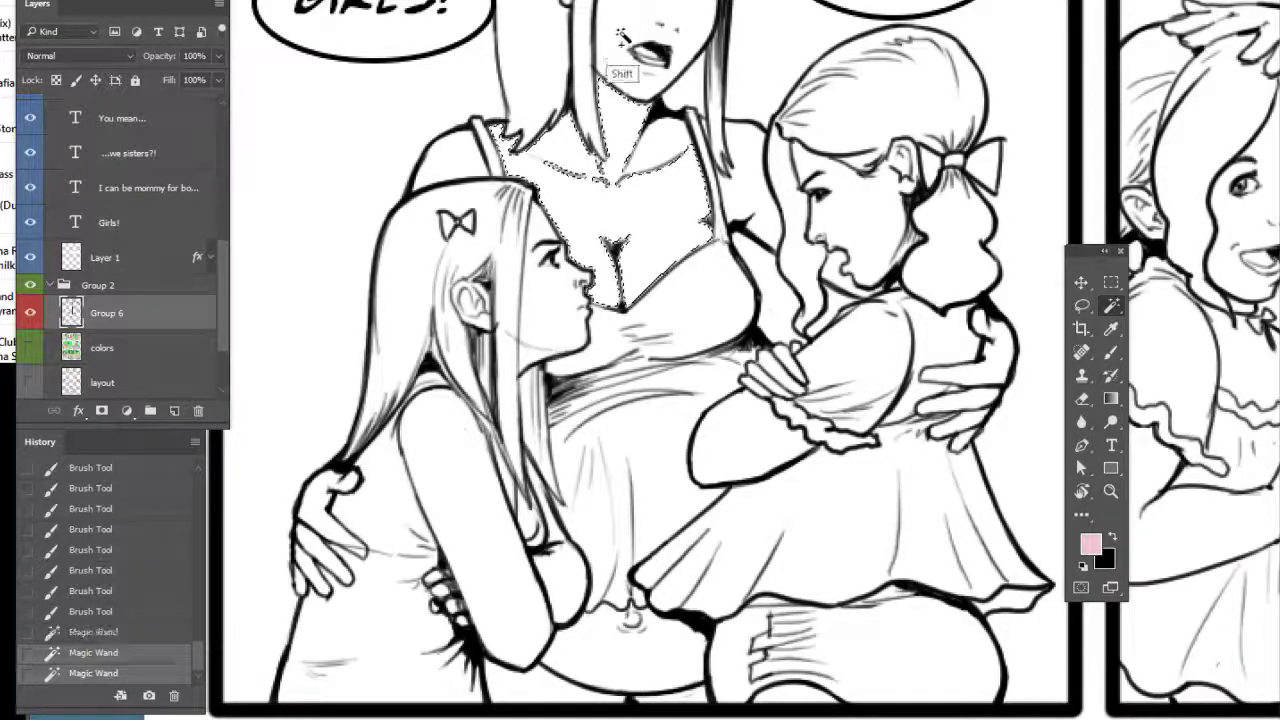
left_click(457, 160, "shift")
left_click_drag(735, 325, 751, 502)
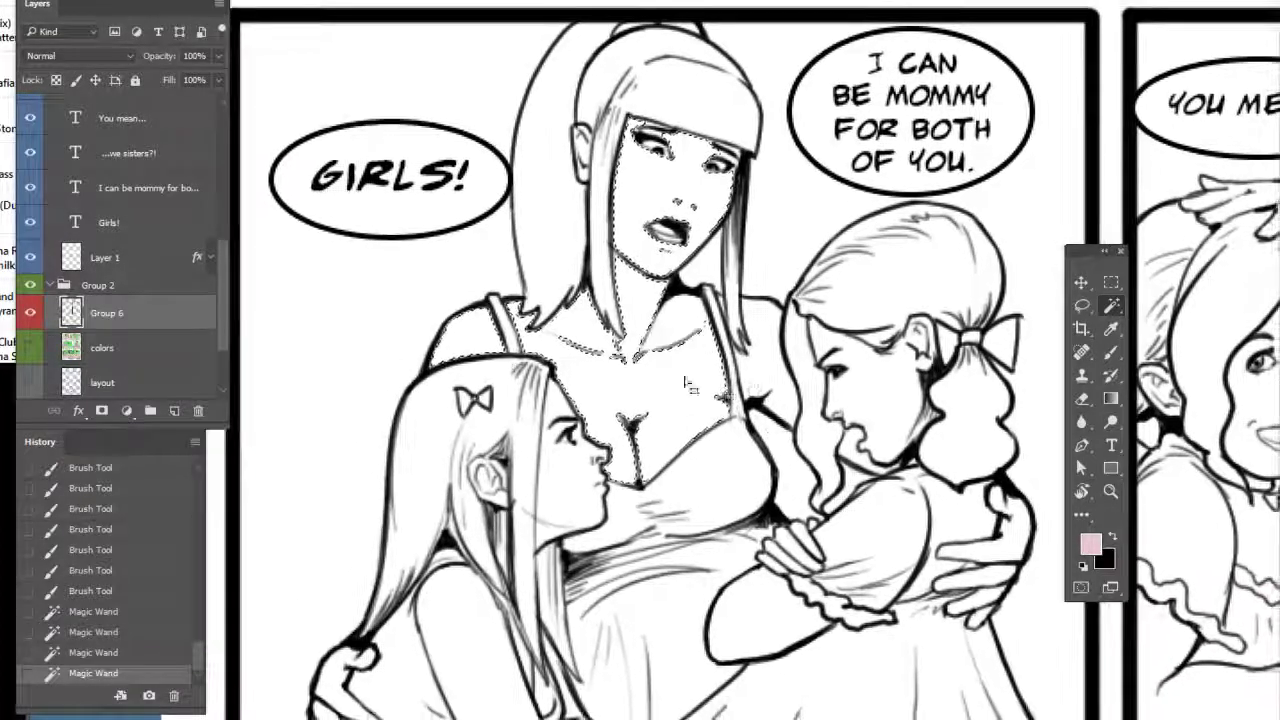
left_click(767, 376, "shift")
left_click(338, 682, "shift")
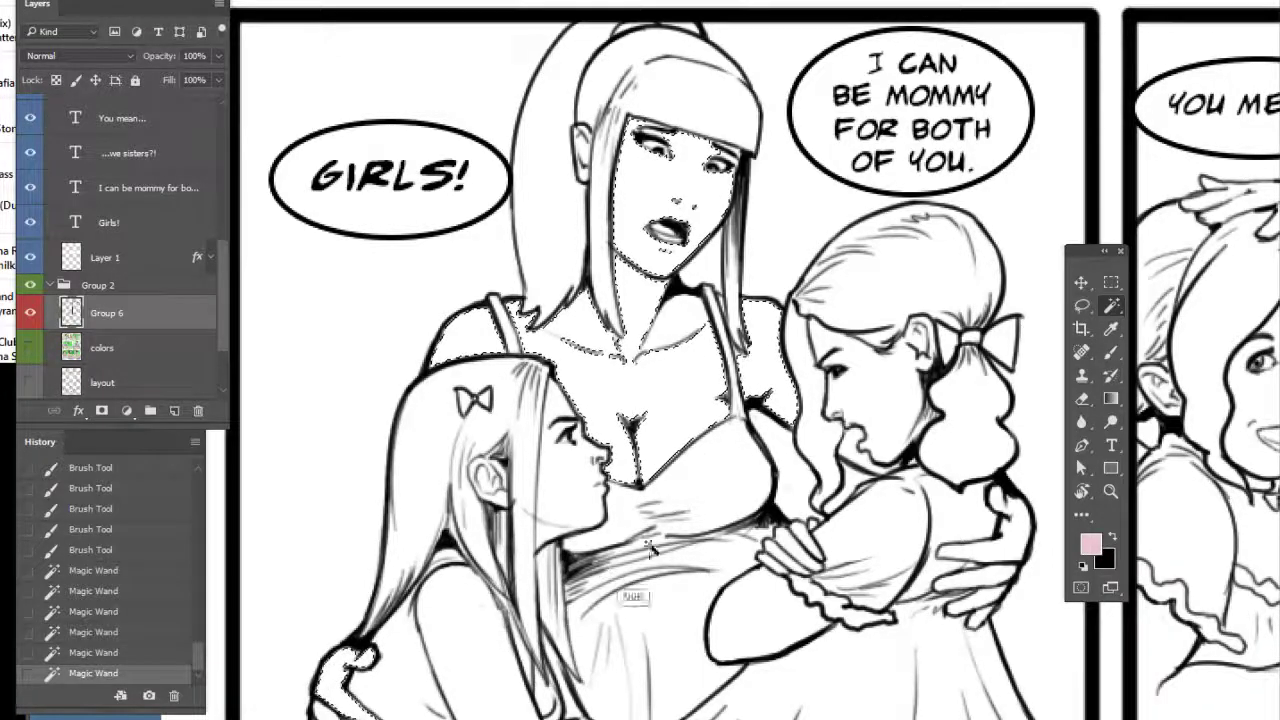
left_click(670, 345, "shift")
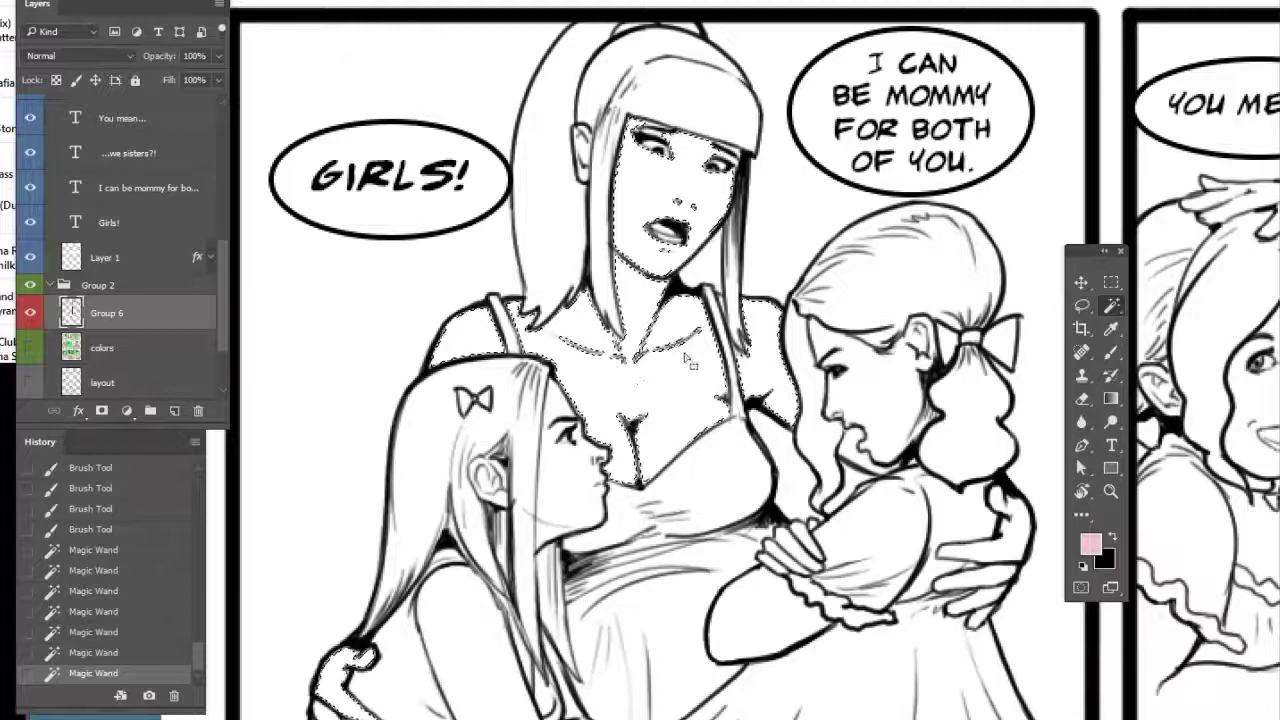
Create a new layer and place it directly beneath the Group 6 line art
left_click(1109, 354)
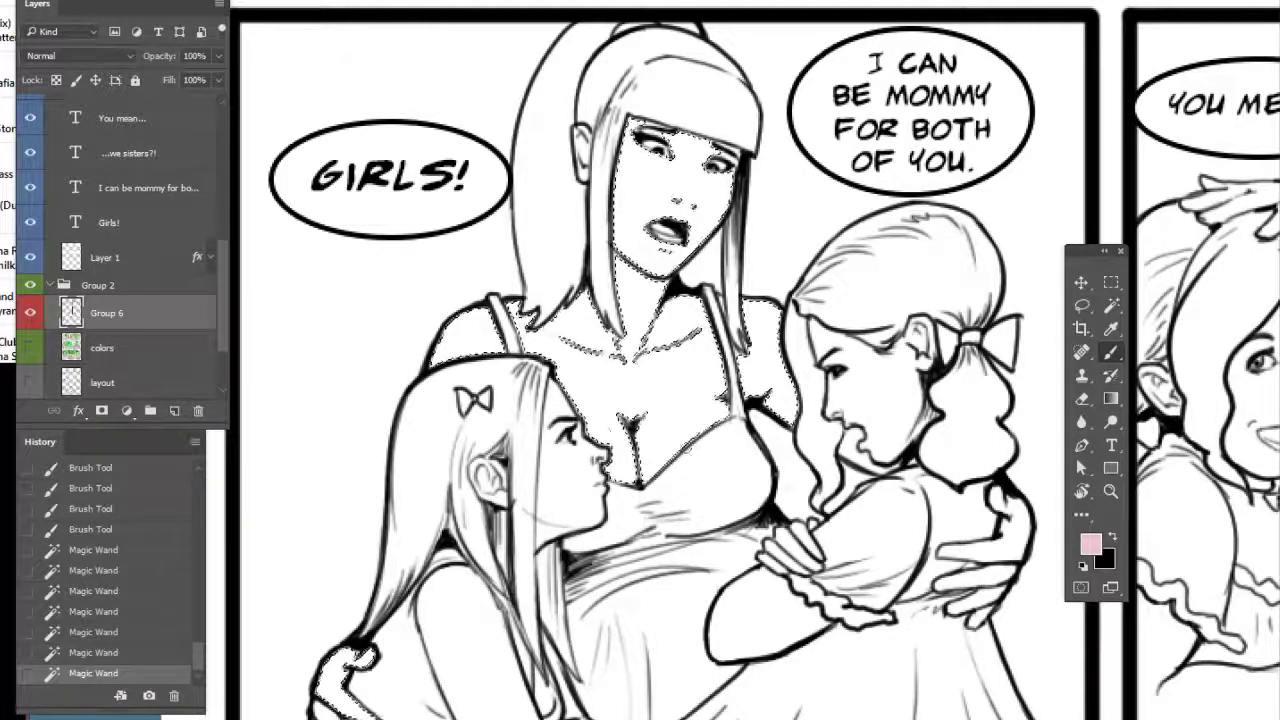
left_click(173, 412)
left_click_drag(169, 316, 190, 358)
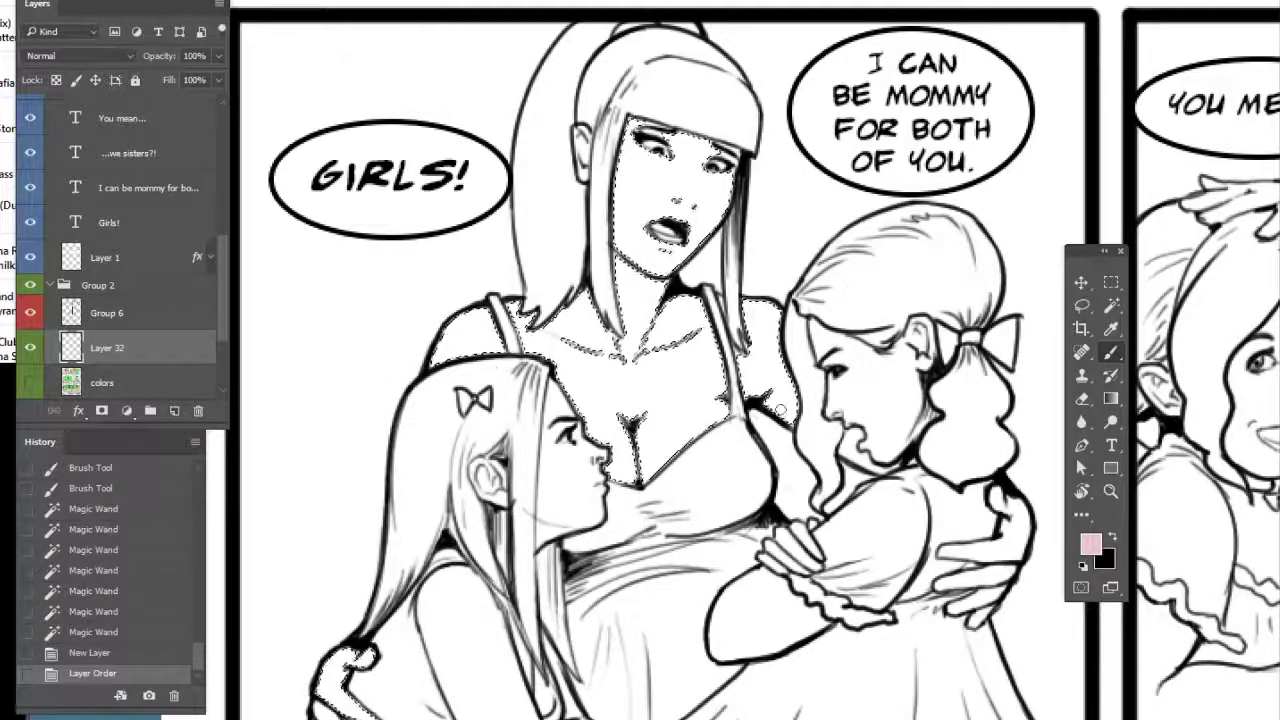
Choose a pinkish skin tone, paint the woman's selected face, chest and shoulders with a large brush, and clear the selection
left_click(1088, 553)
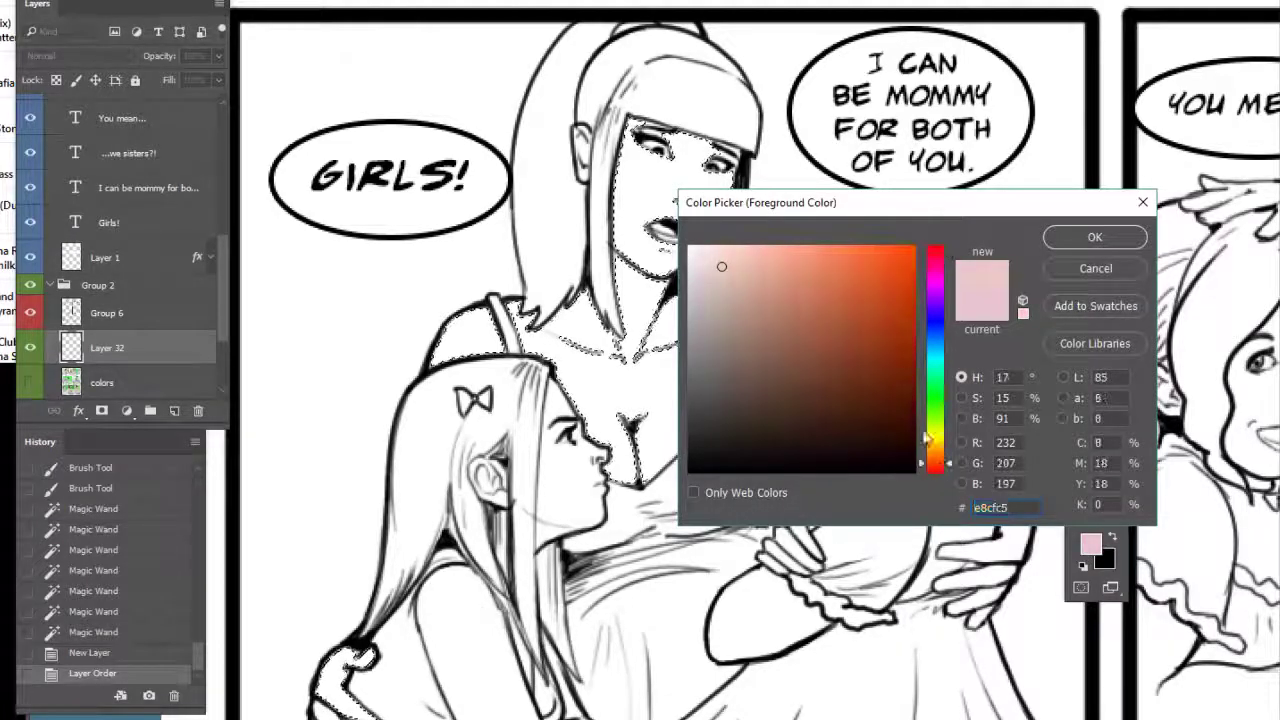
left_click(744, 277)
left_click(1094, 237)
right_click(760, 317)
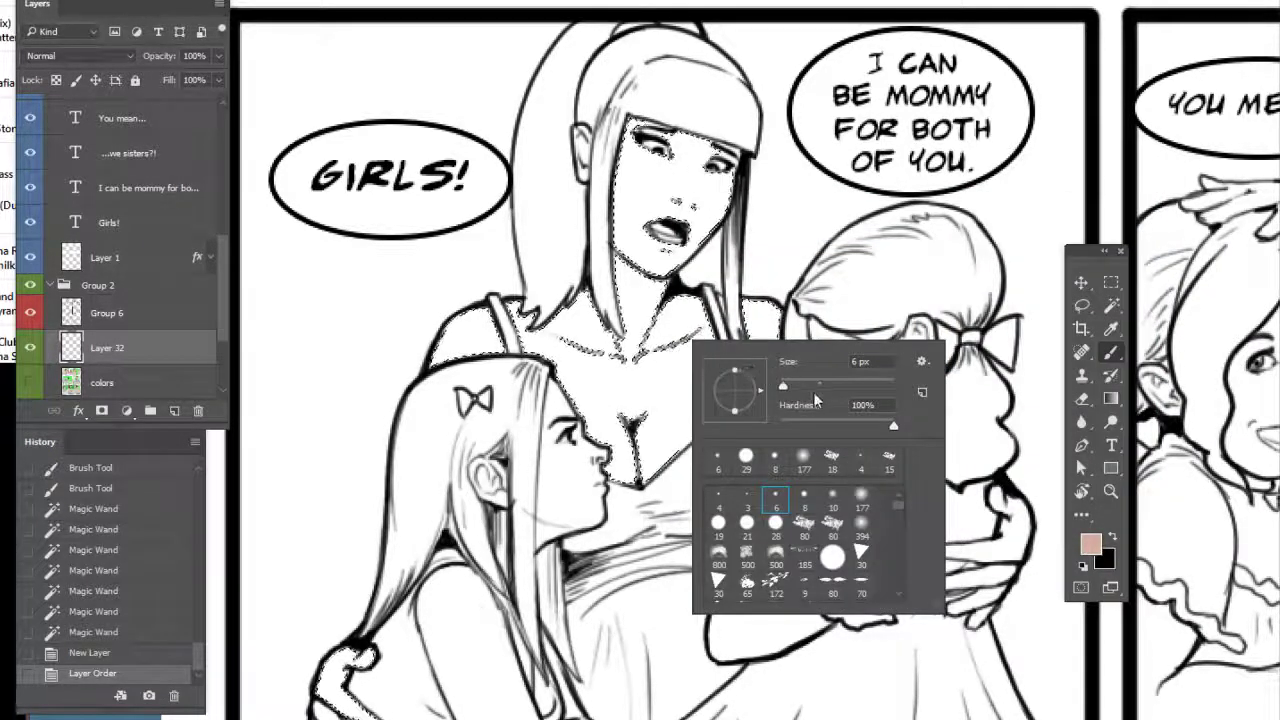
mouse_move(657, 287)
left_mouse_down()
mouse_move(618, 385)
mouse_move(684, 440)
mouse_move(600, 306)
left_mouse_up()
left_click_drag(655, 200, 684, 172)
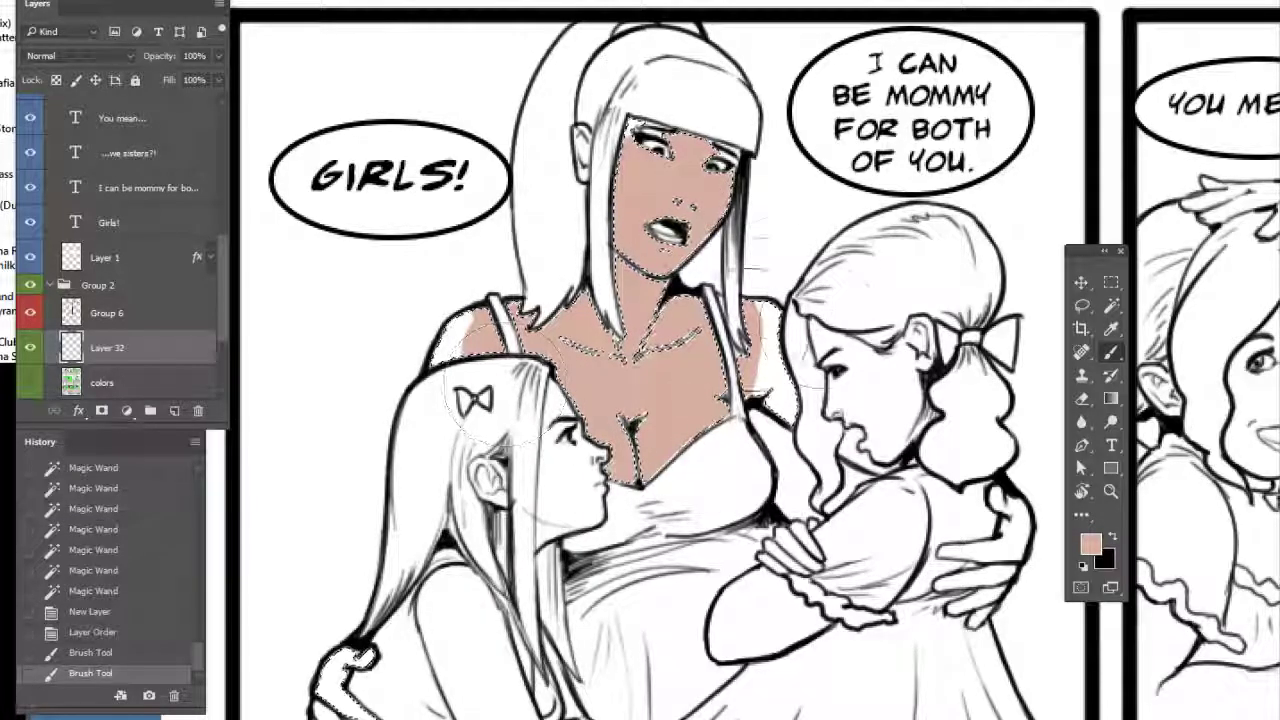
mouse_move(480, 325)
left_mouse_down()
mouse_move(770, 340)
mouse_move(780, 400)
mouse_move(785, 330)
left_mouse_up()
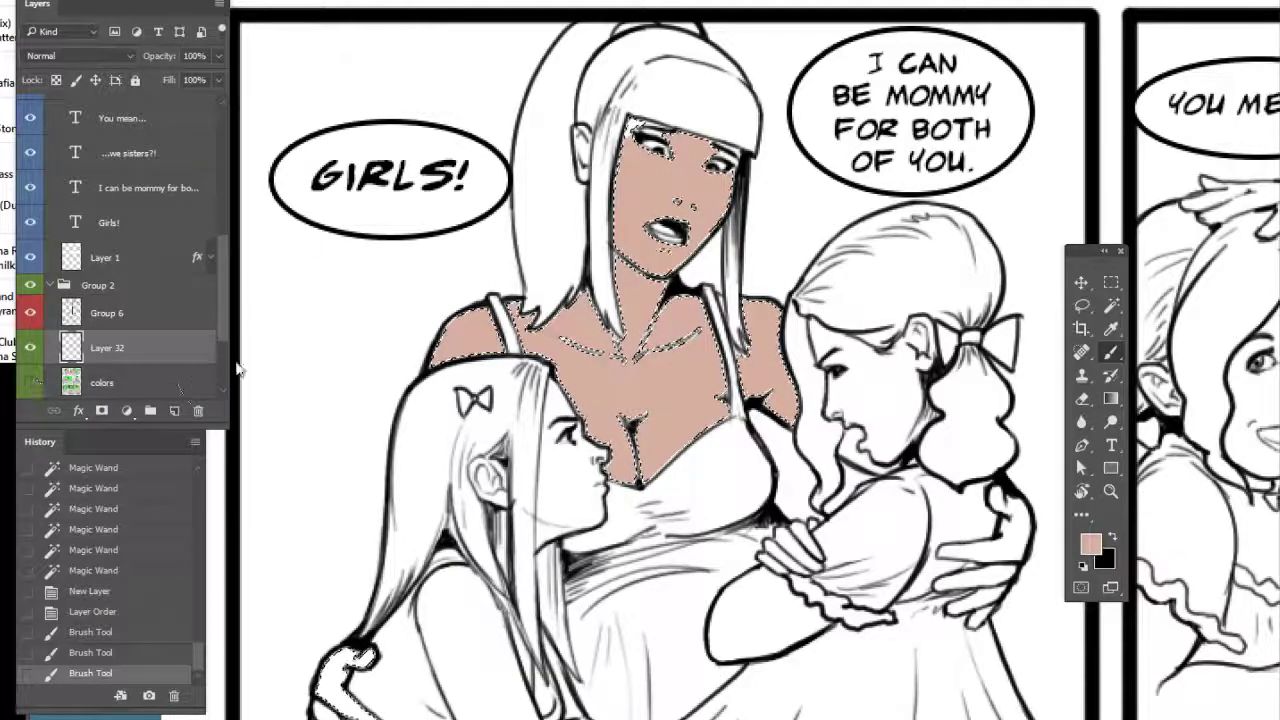
key("l")
key("ctrl+d")
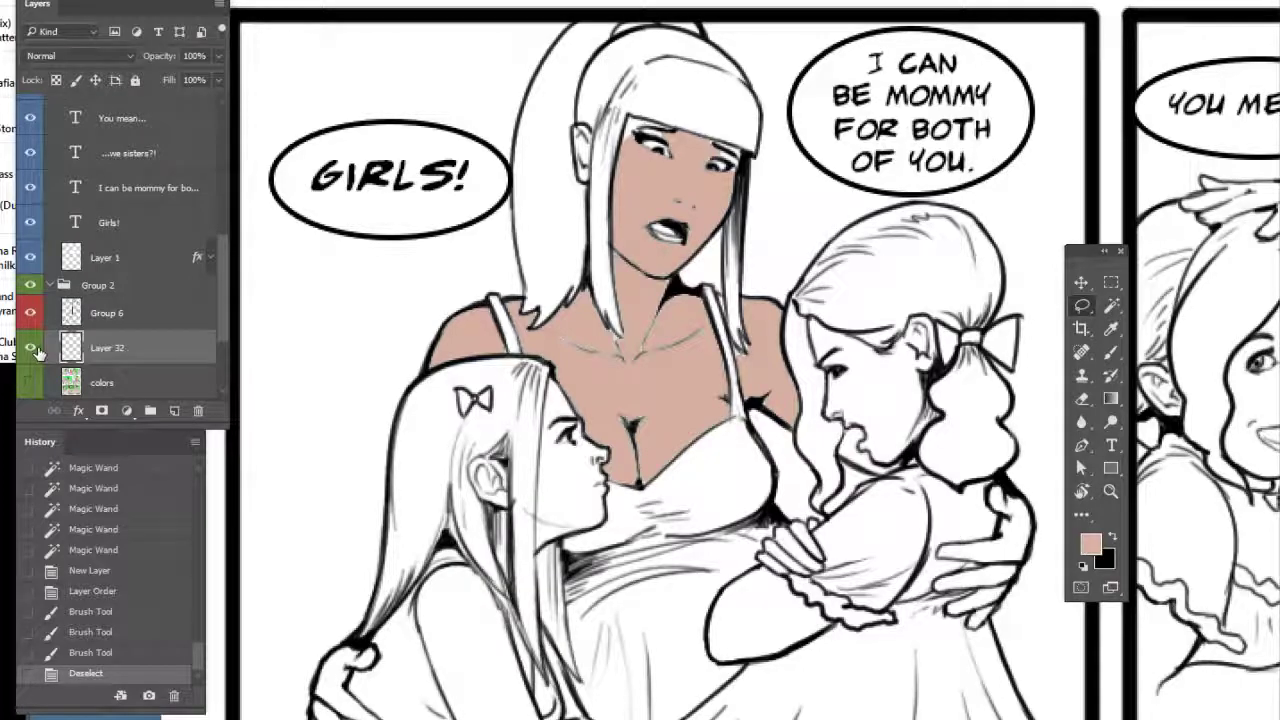
Select the woman's face, neck, chest and shoulders again with the Magic Wand on the Group 6 line art layer
left_click(1110, 305)
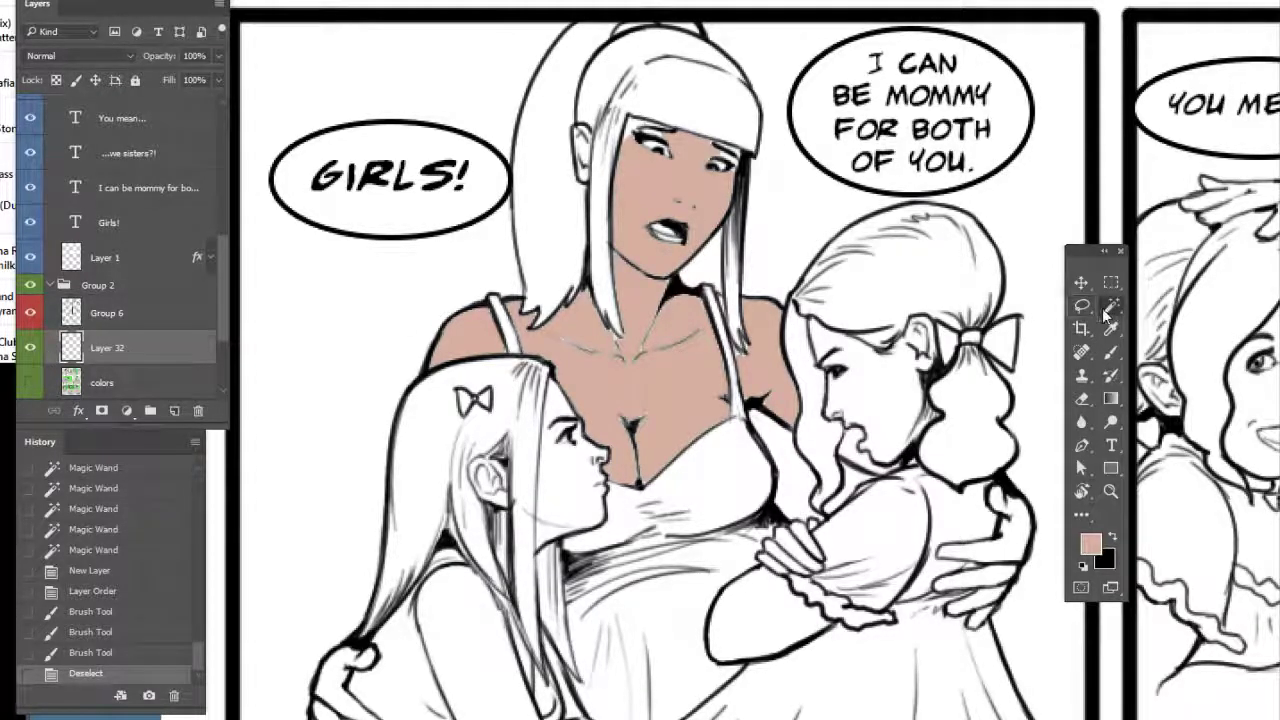
left_click(156, 311)
left_click(640, 215)
left_click(638, 312, "shift")
left_click(677, 379, "shift")
left_click(756, 371, "shift")
left_click(477, 334, "shift")
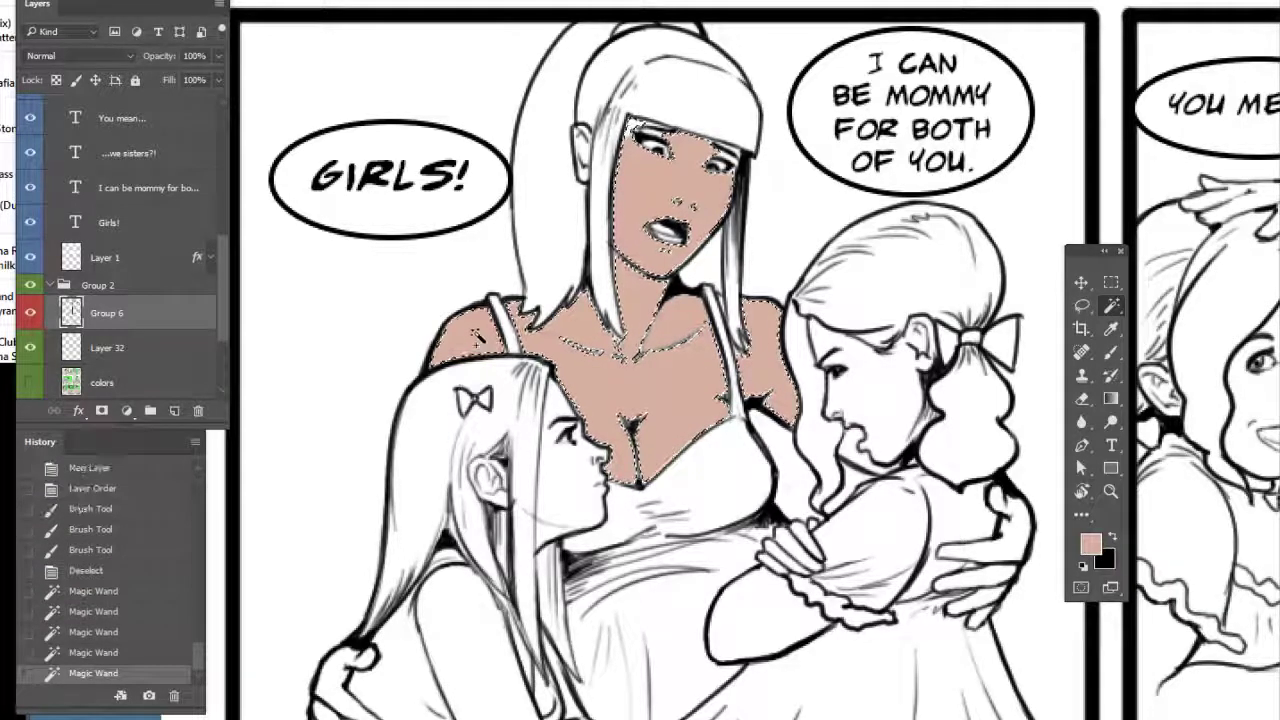
left_click(680, 342, "shift")
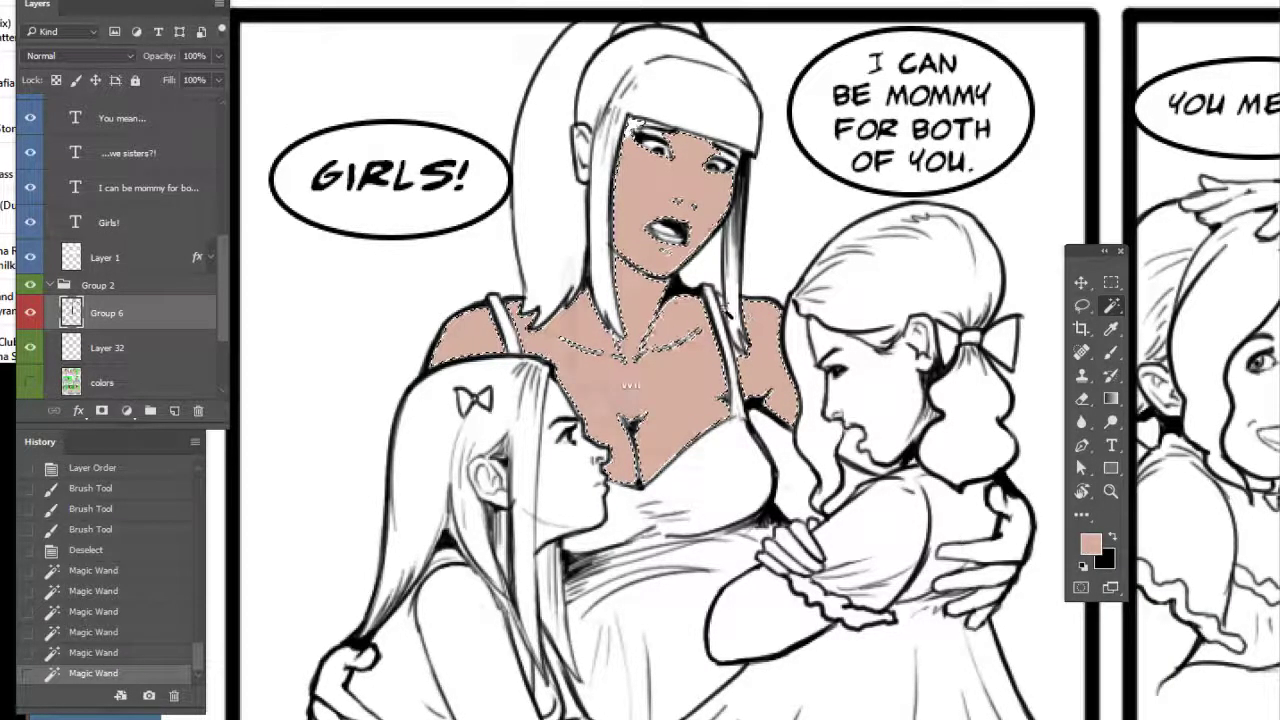
Expand the selection of the woman's skin areas by 1 pixel
right_click(721, 309)
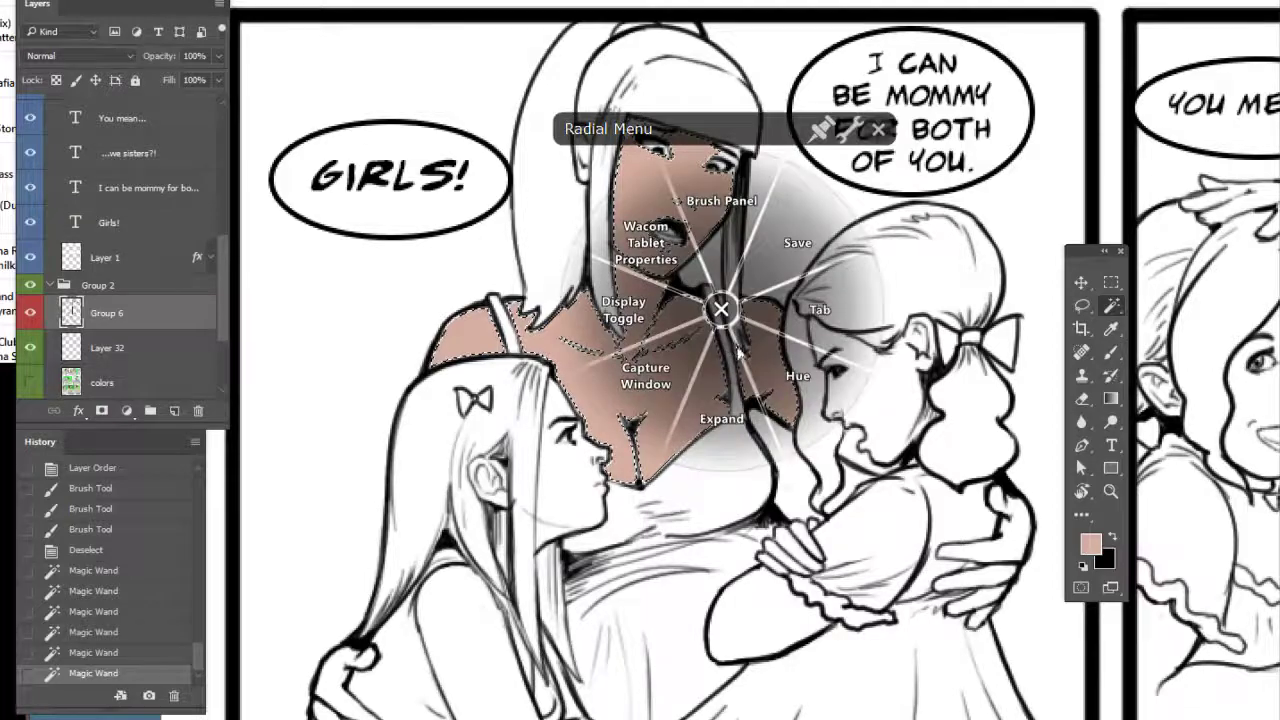
left_click(723, 419)
left_click_drag(480, 3, 860, 161)
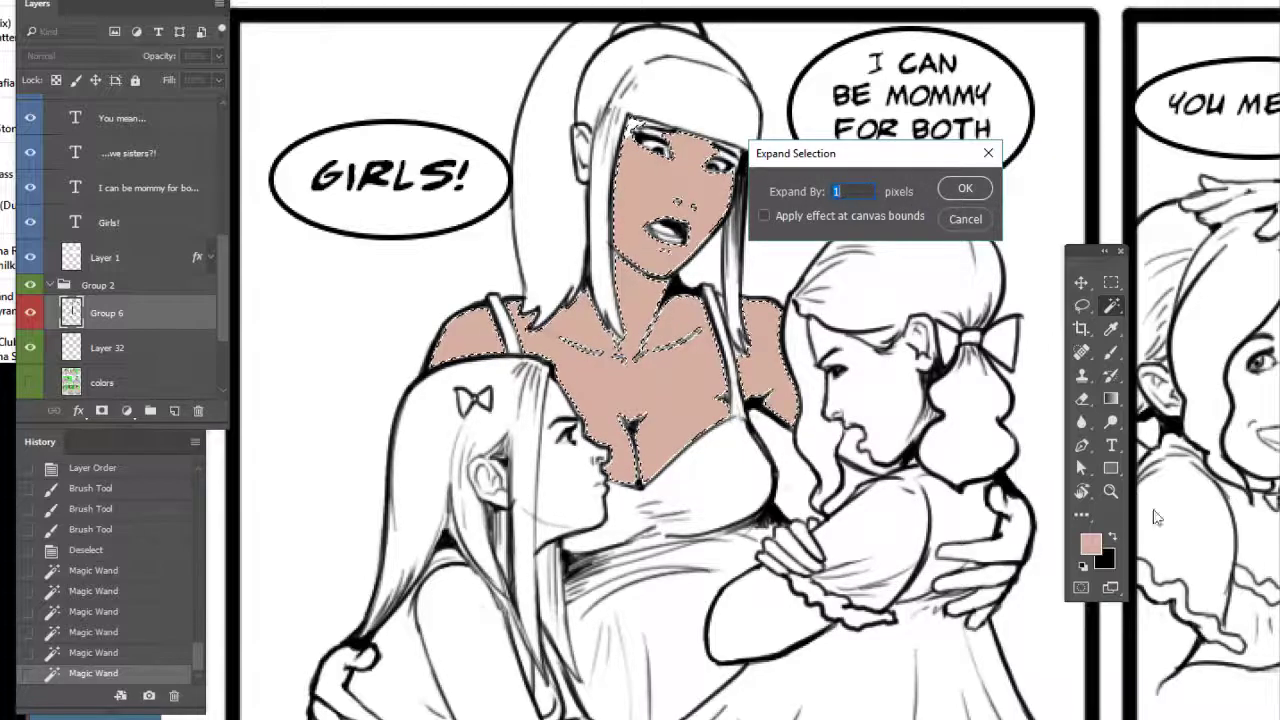
left_click(963, 190)
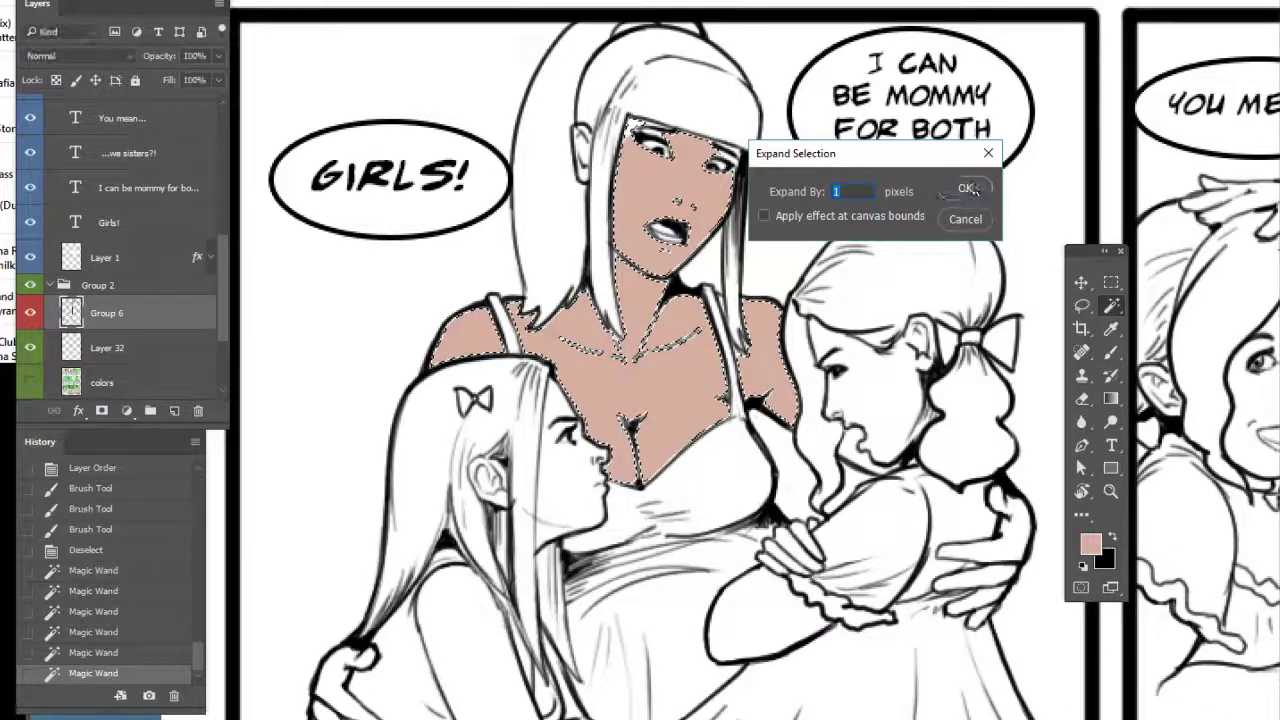
Brush the pinkish skin tone over the expanded selection on Layer 32 and clear the selection
key("b")
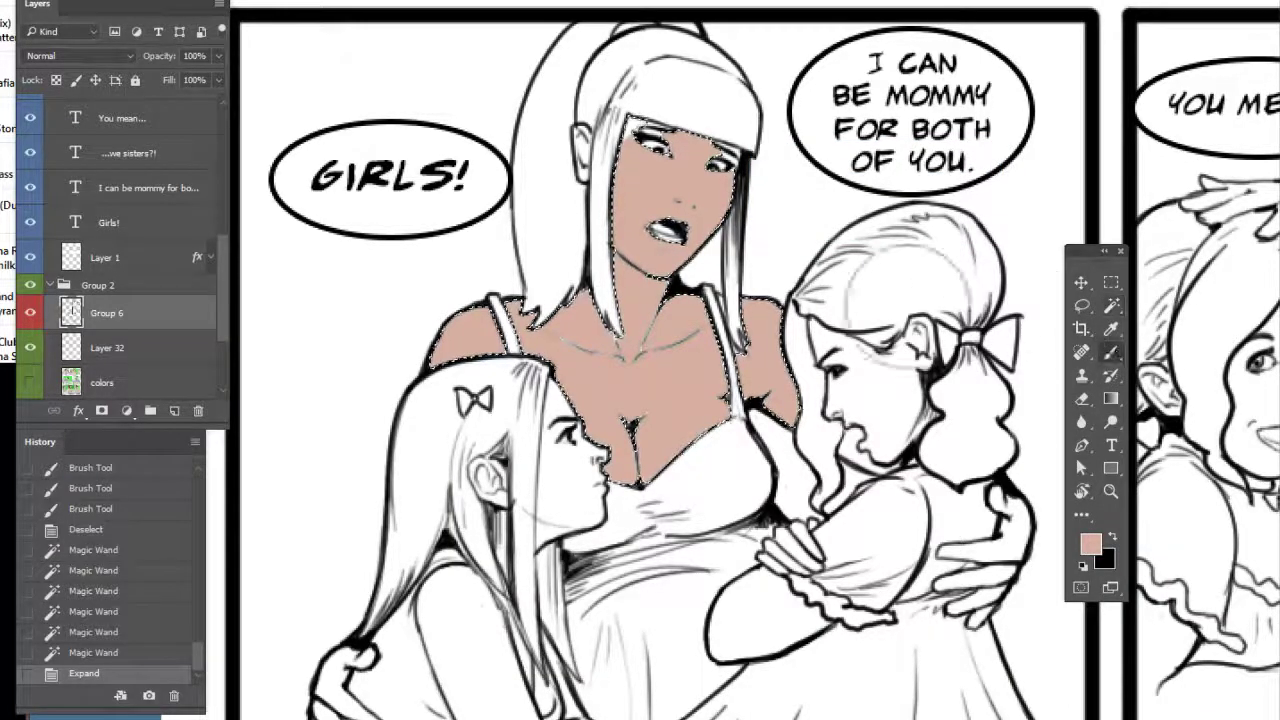
left_click(142, 362)
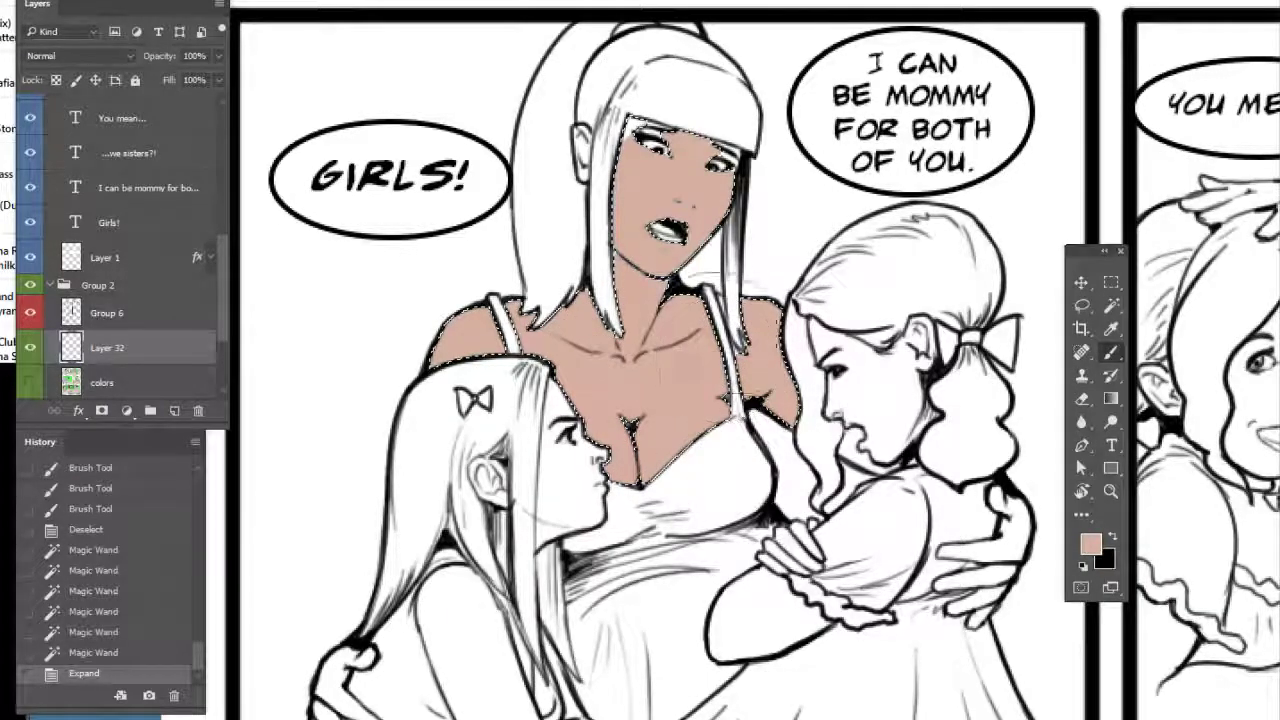
mouse_move(662, 172)
left_mouse_down()
mouse_move(660, 205)
mouse_move(735, 213)
left_mouse_up()
left_click(1082, 307)
key("ctrl+d")
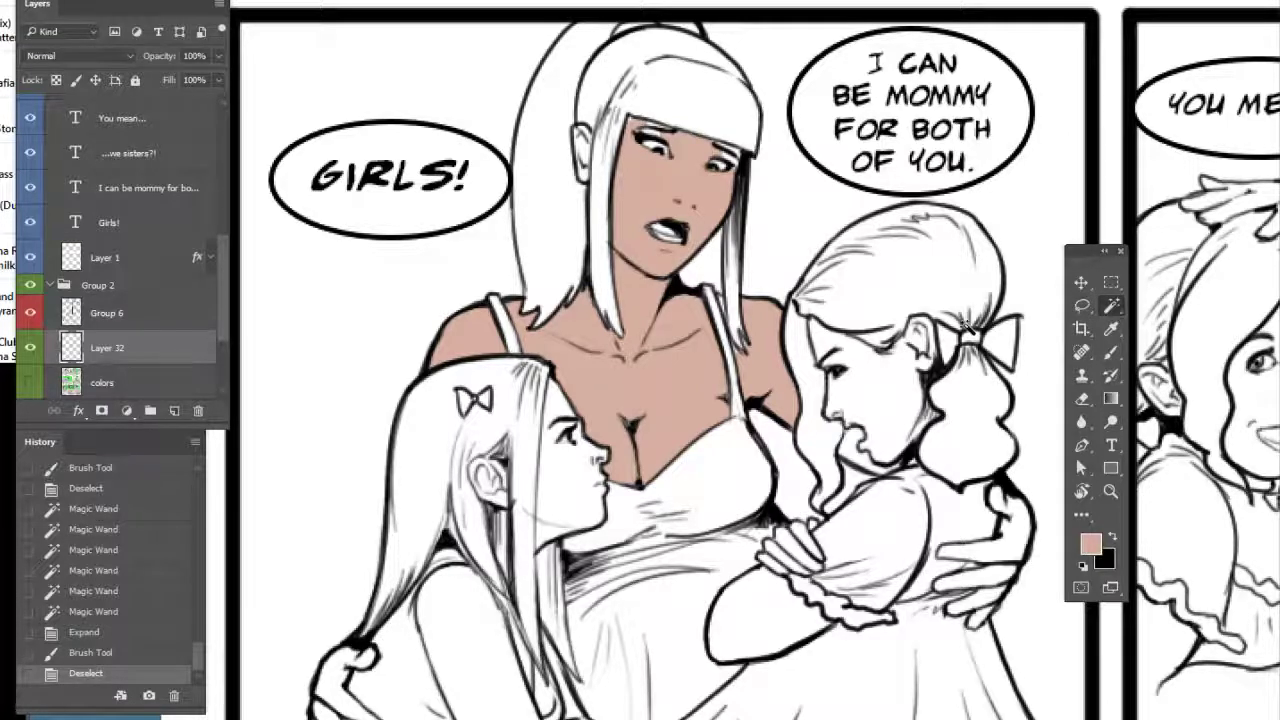
Delete Layer 32 and make the colors layer visible again
left_click(30, 349)
left_click_drag(122, 349, 198, 410)
left_click(31, 348)
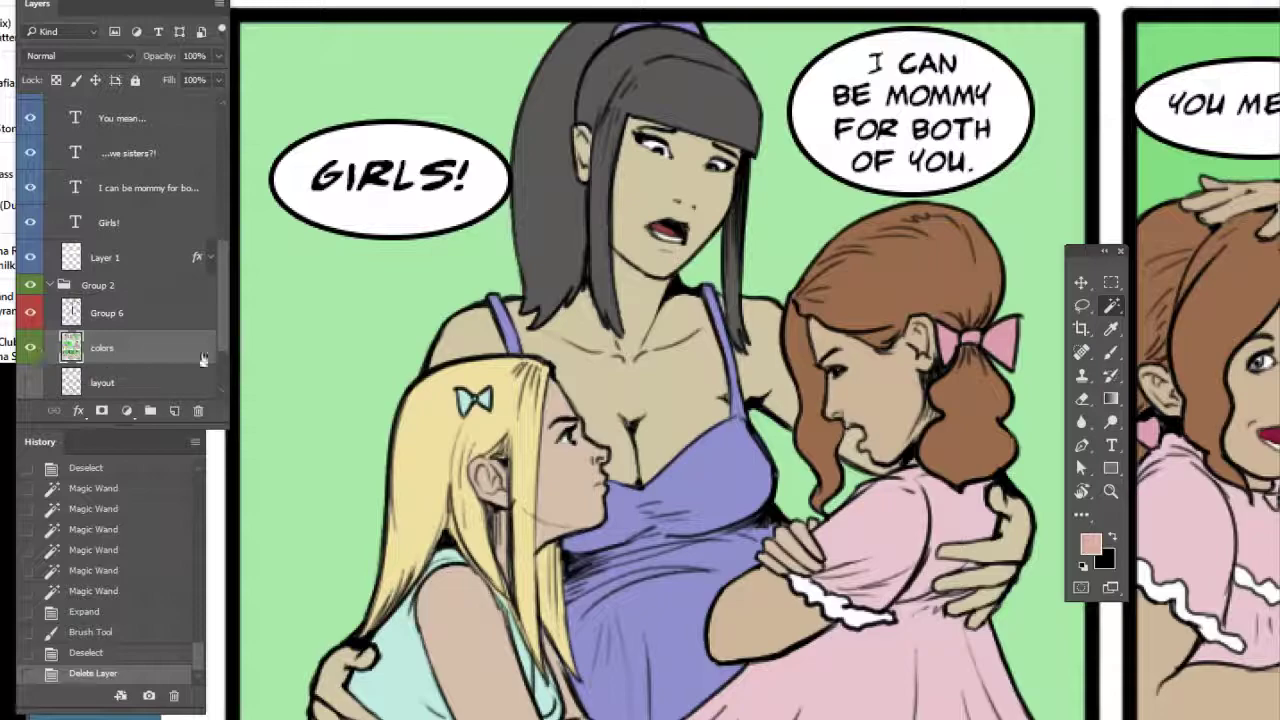
Examine the flat colors of the three figures and the background in the first panel
scroll(840, 400, "down", 1)
scroll(840, 400, "down", 1)
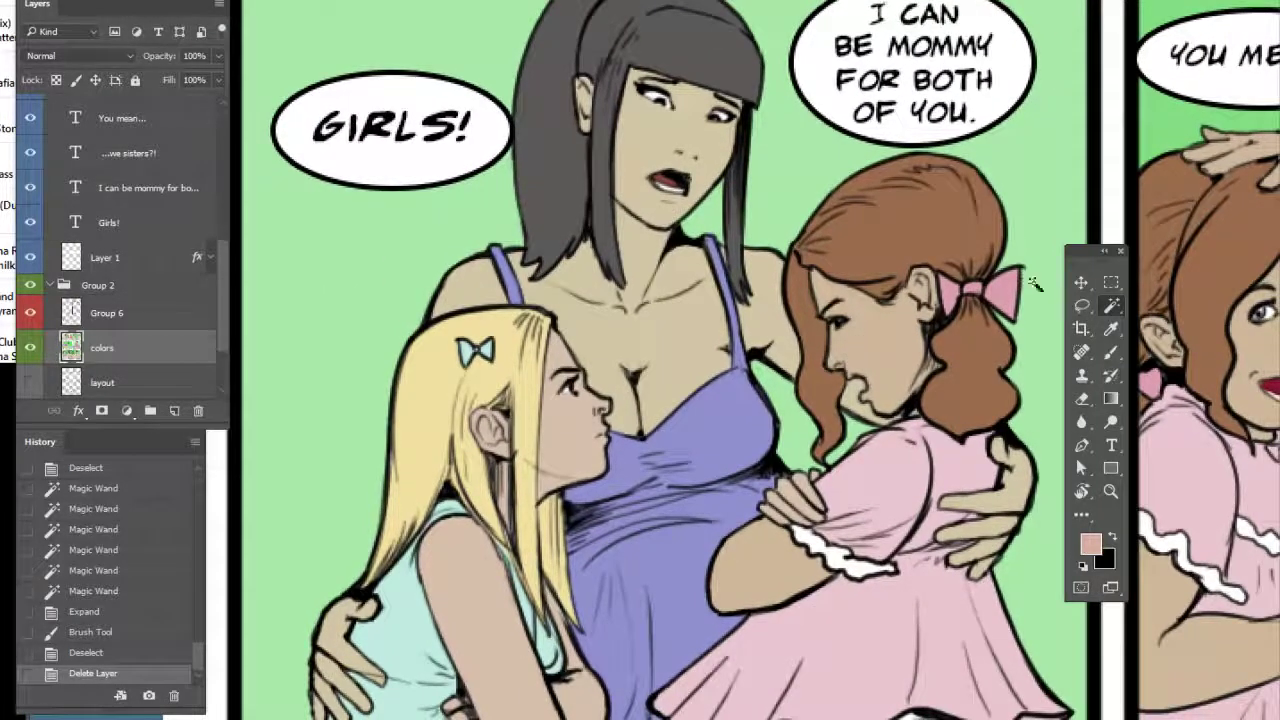
left_click(1110, 352)
left_click_drag(1000, 450, 980, 382)
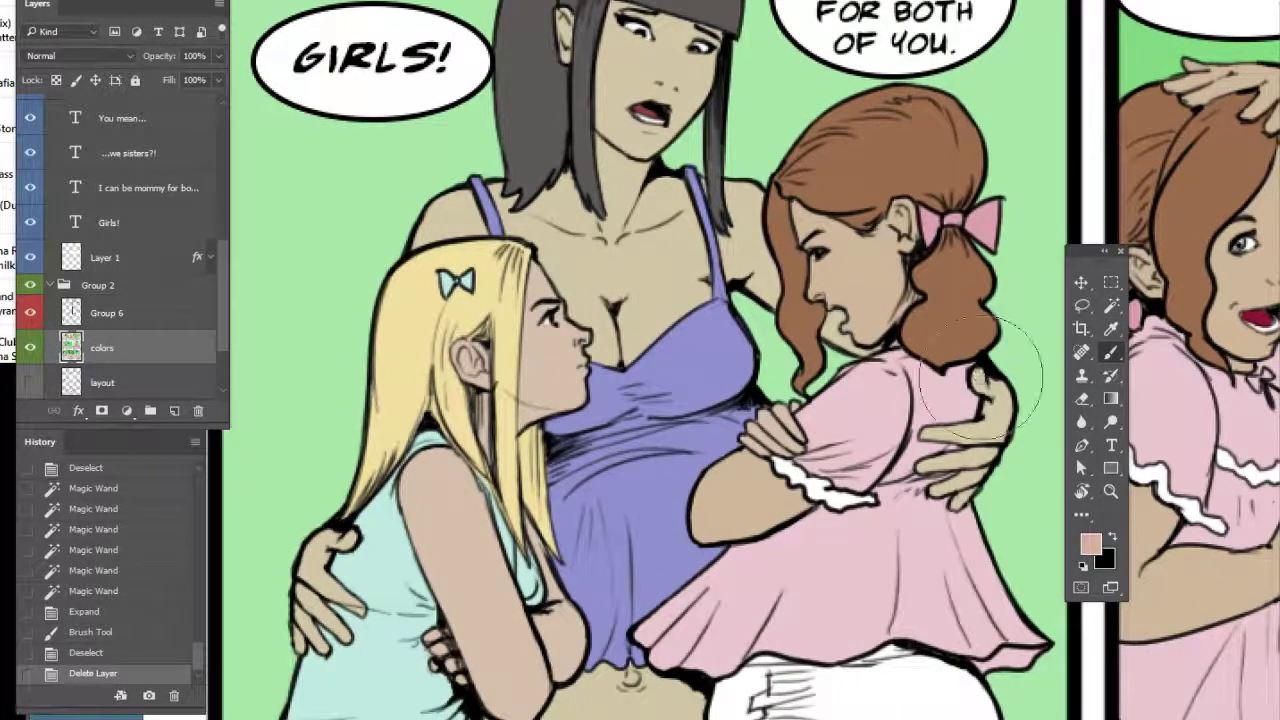
left_click_drag(900, 449, 912, 369)
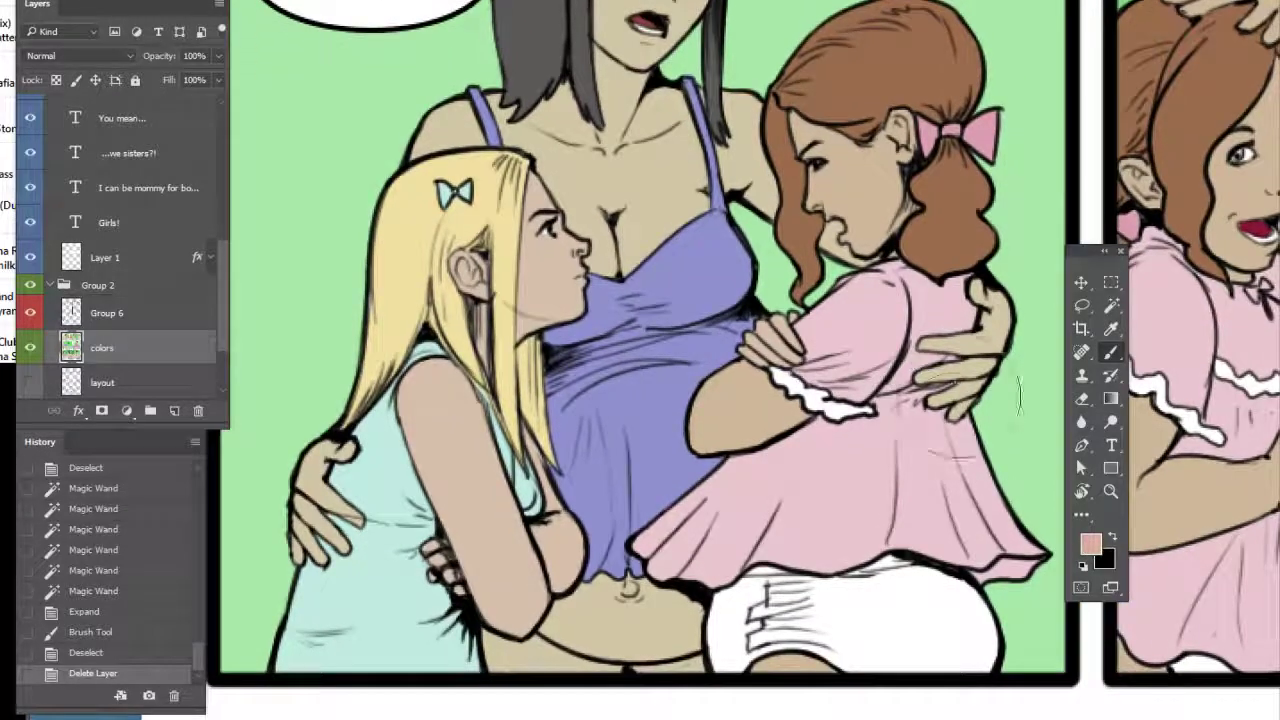
left_click_drag(964, 420, 955, 476)
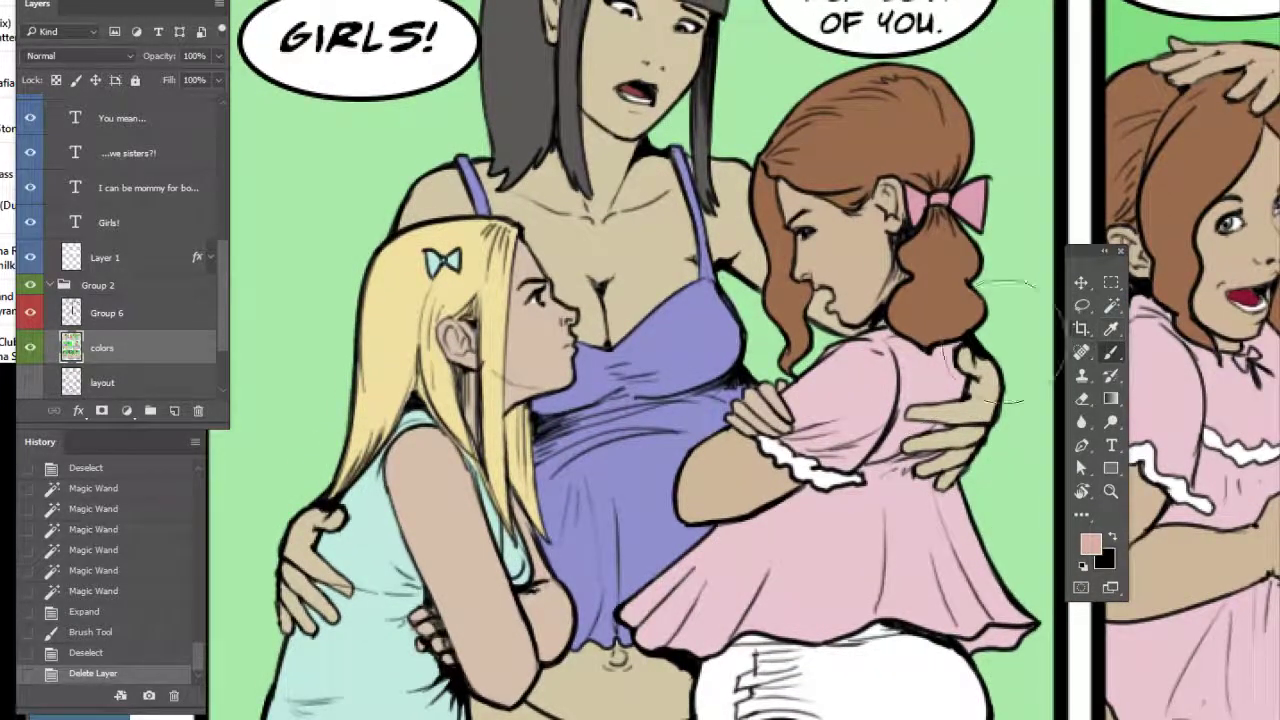
left_click_drag(830, 394, 858, 390)
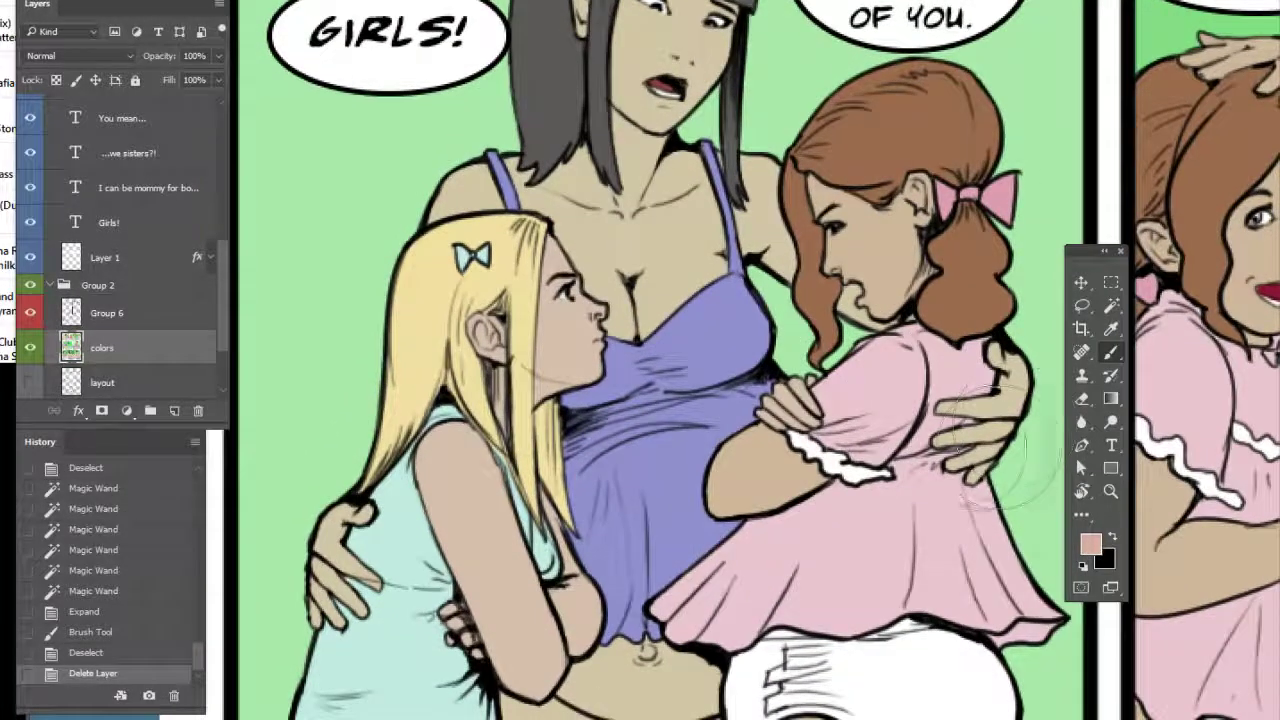
left_click(1111, 307)
left_click_drag(918, 290, 890, 370)
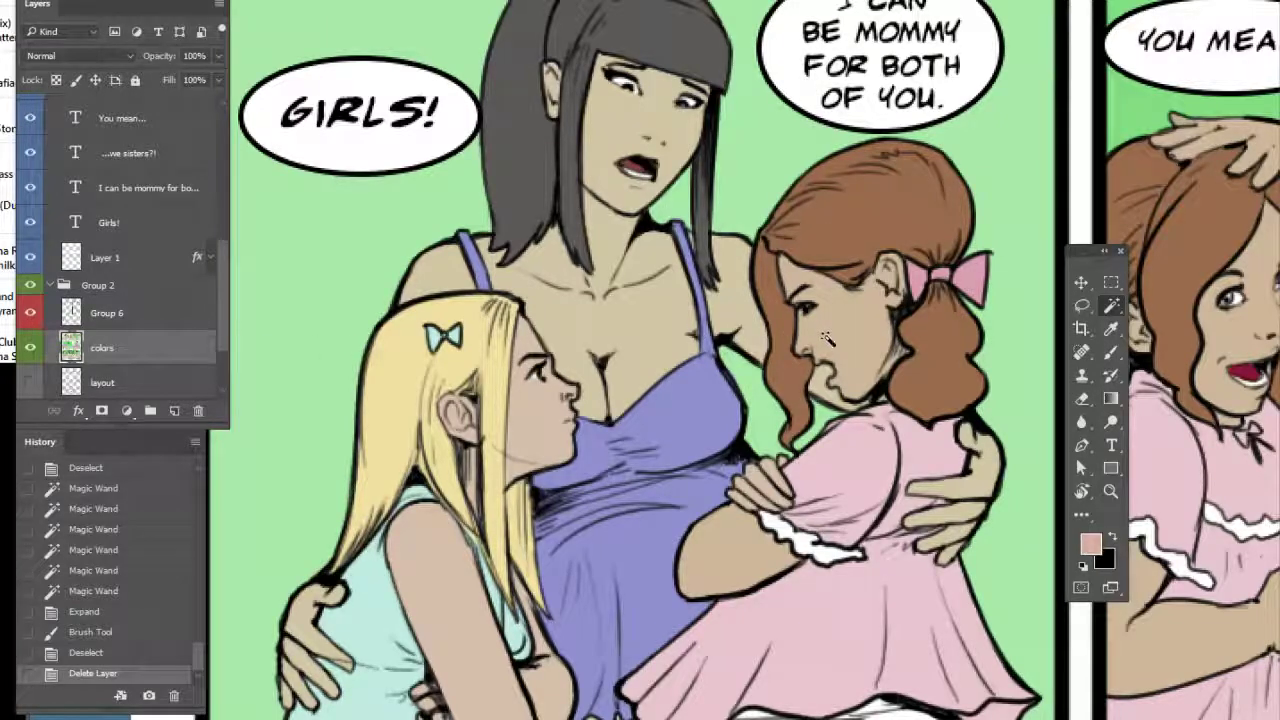
left_click_drag(886, 319, 908, 322)
scroll(990, 472, "down", 2)
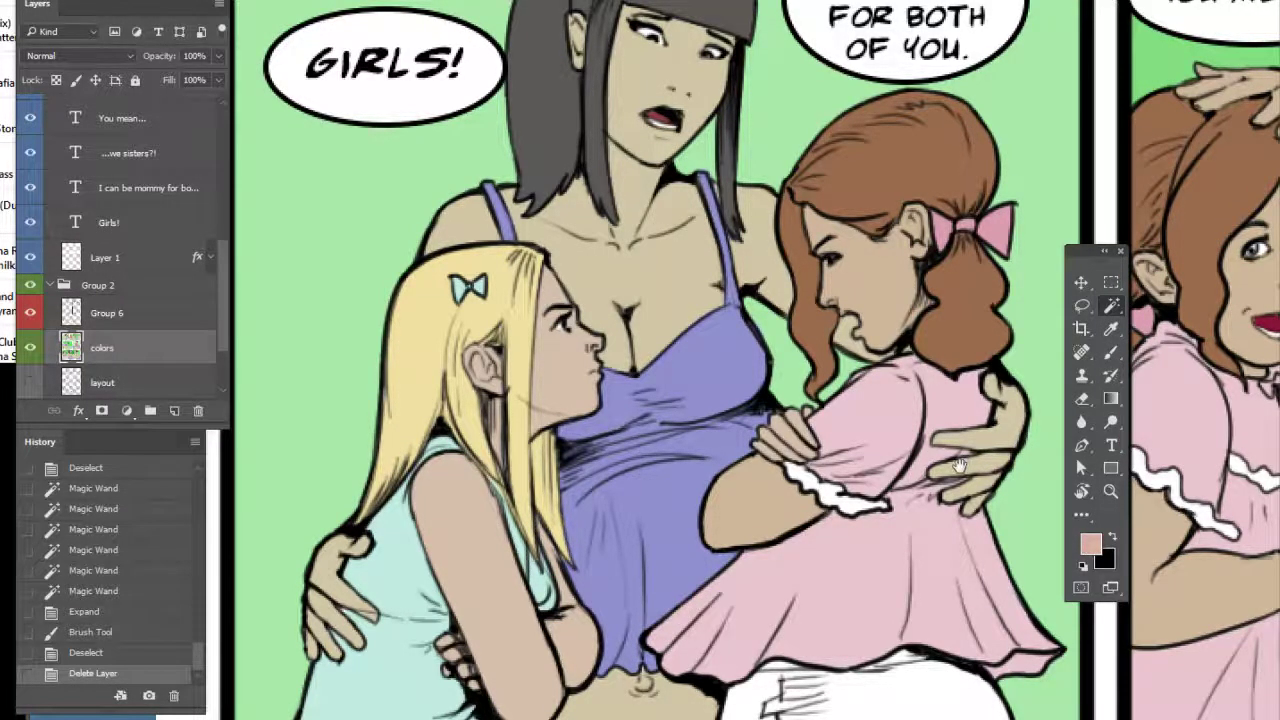
scroll(962, 465, "down", 1)
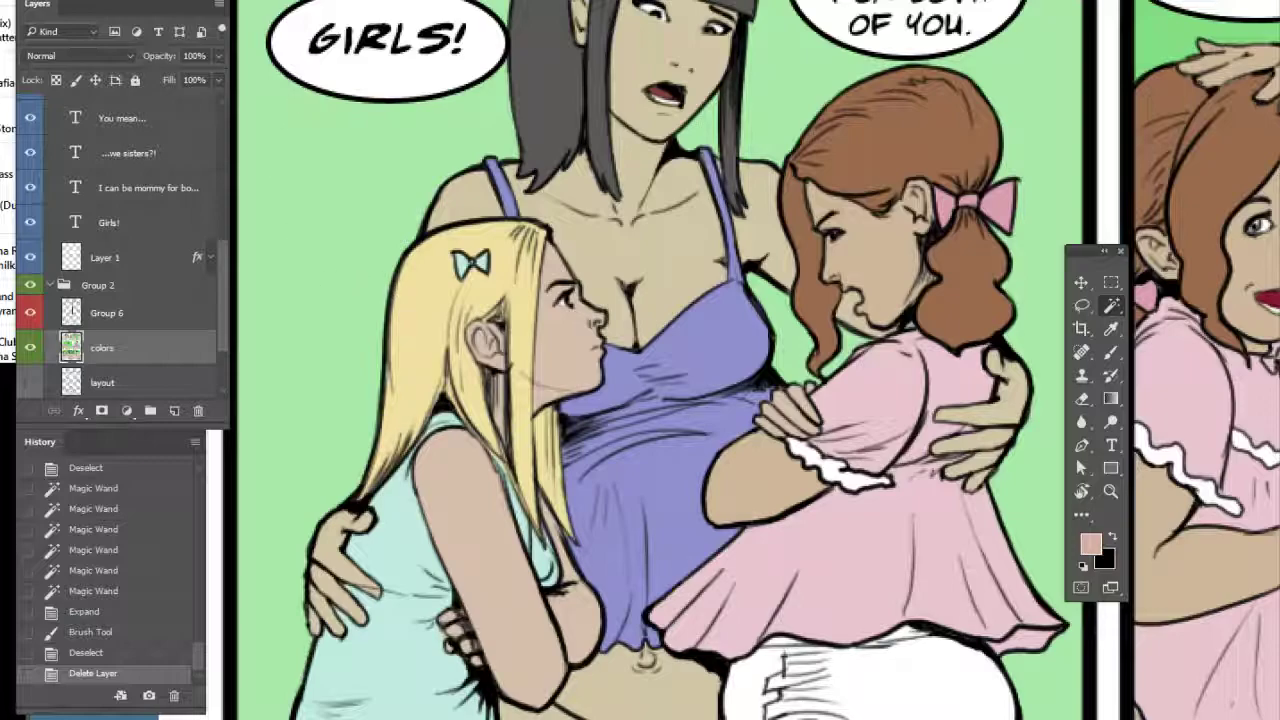
left_click_drag(975, 486, 971, 596)
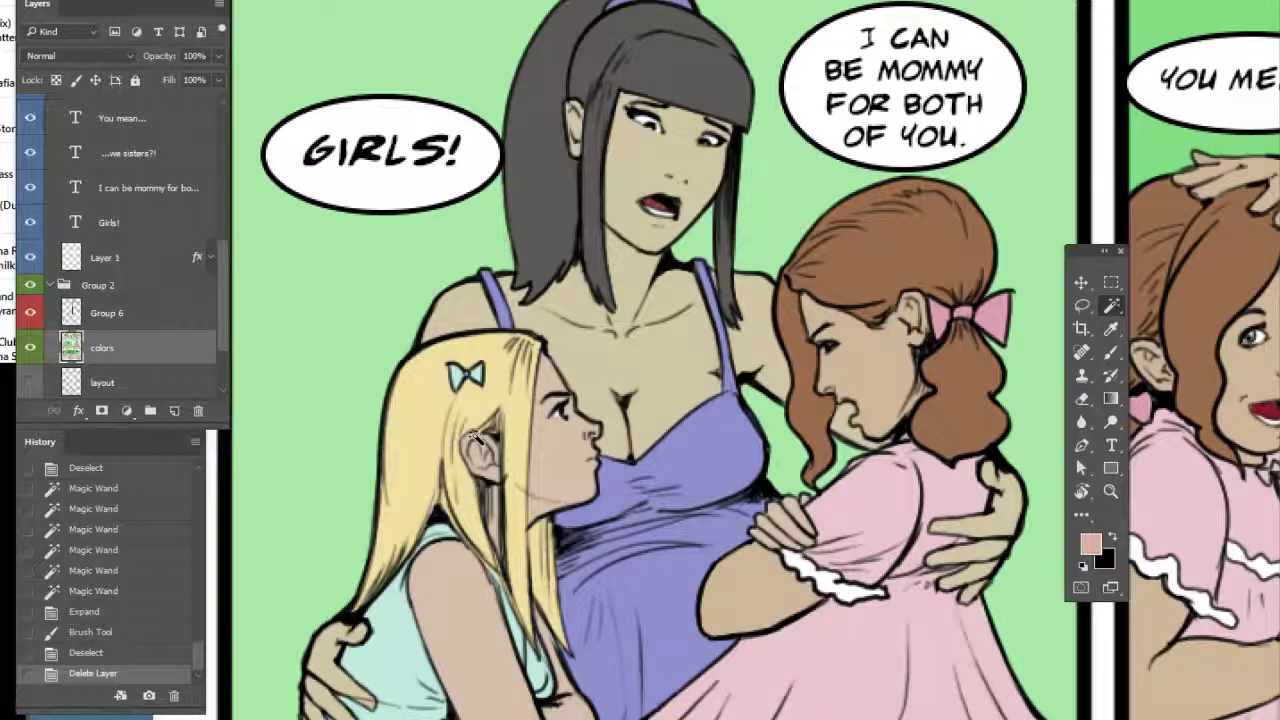
Select the first panel's background, then the woman's skin color across the page, using the Magic Wand with Contiguous off and tolerance 2
left_click(324, 395)
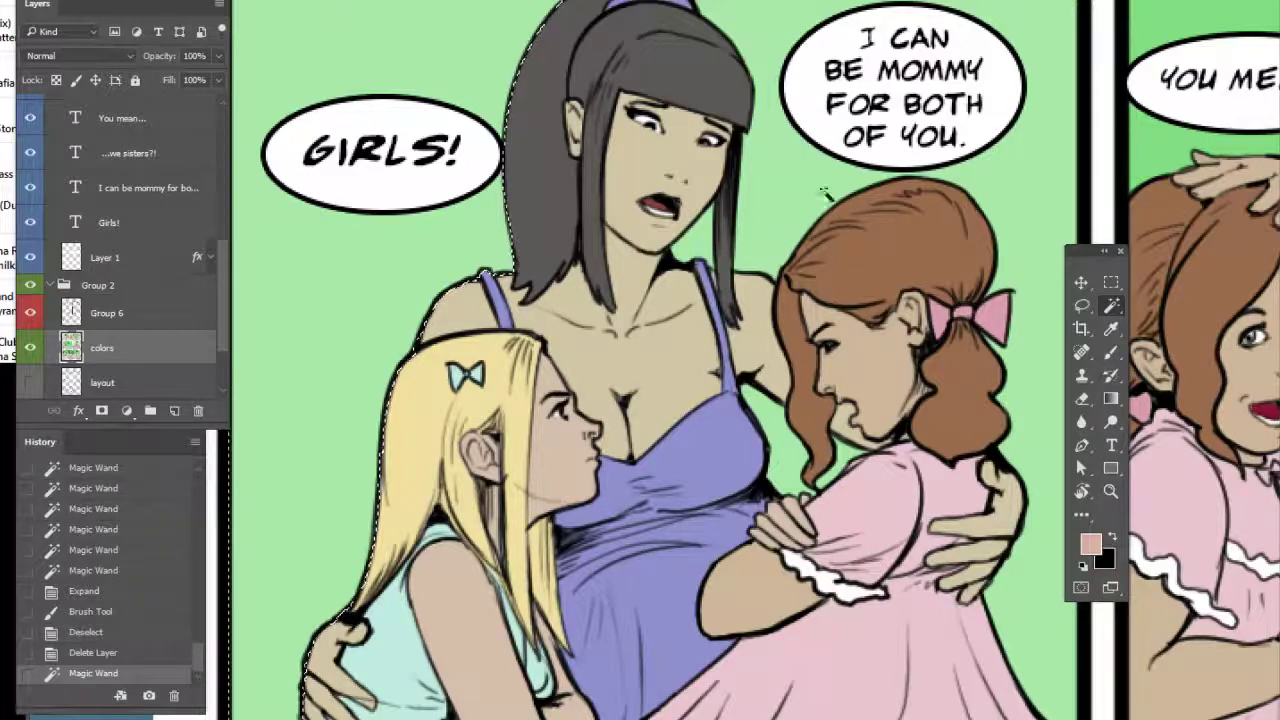
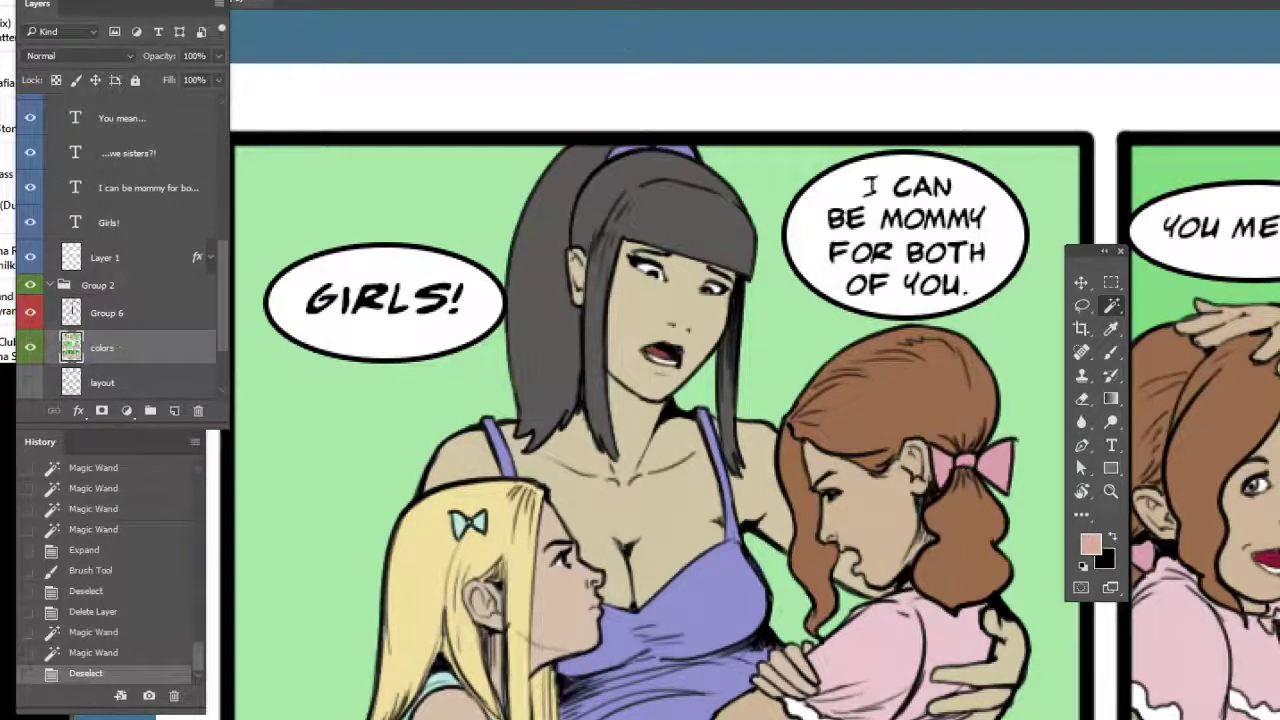
left_click_drag(608, 0, 614, 7)
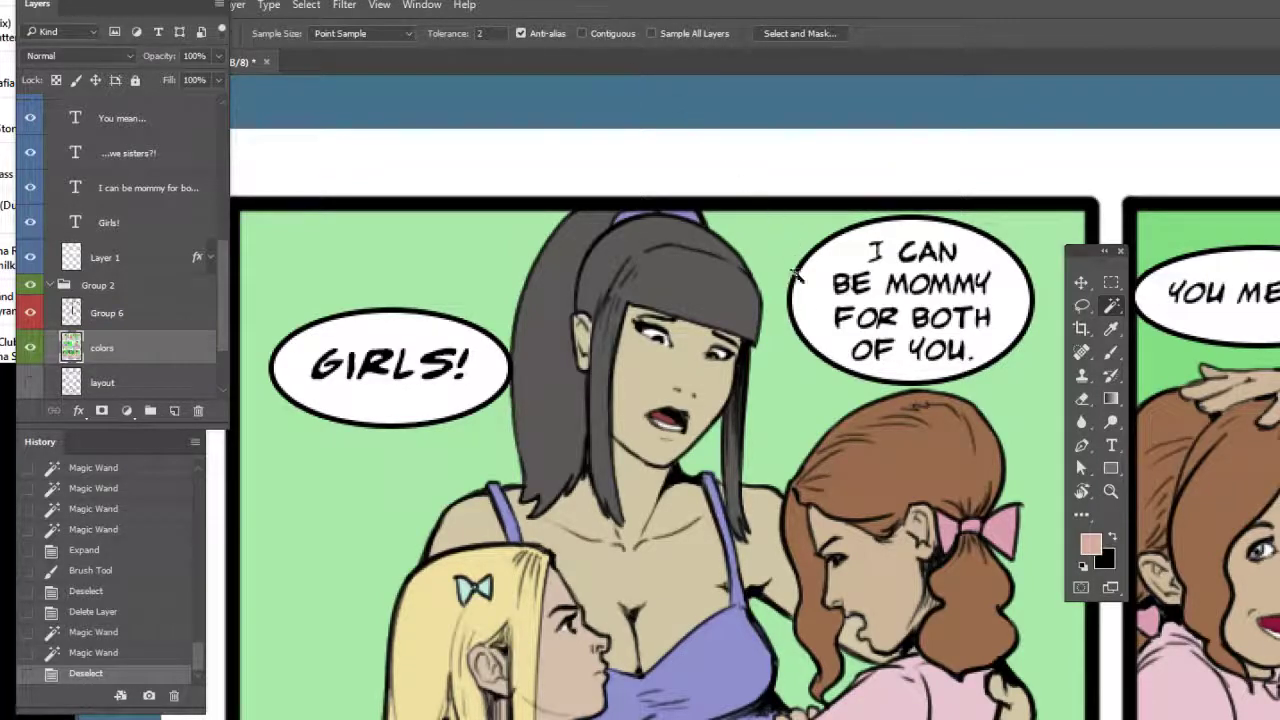
scroll(797, 267, "down", 3)
left_click(777, 355)
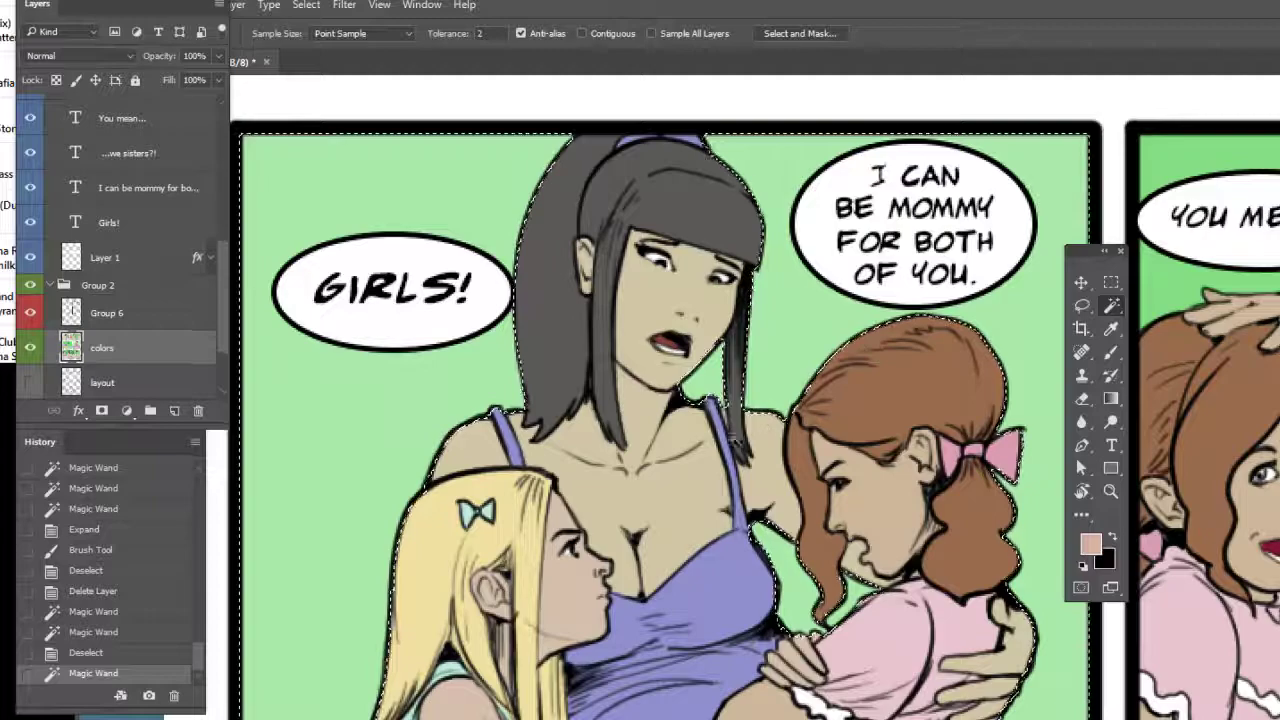
left_click(688, 503)
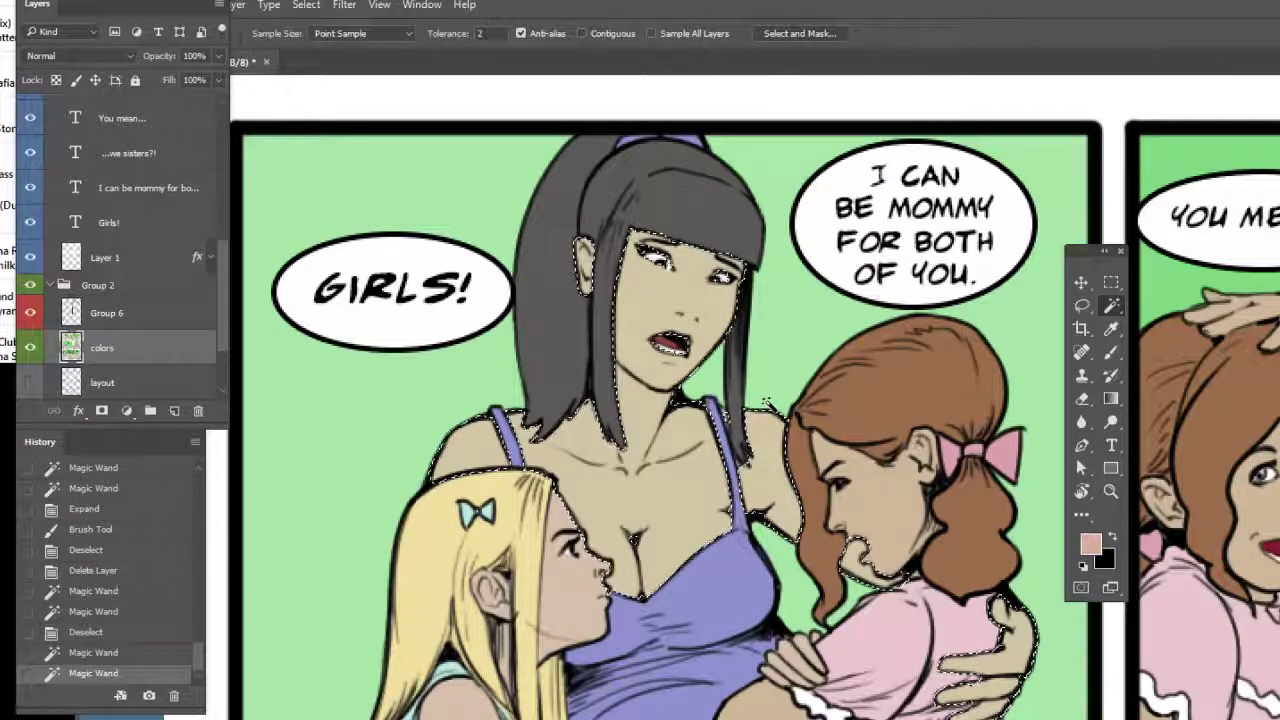
Inspect how far the non-contiguous skin color selection reaches across the other panels of the page
key("ctrl+minus")
key("ctrl+minus")
left_click_drag(845, 544, 604, 320)
left_click_drag(1100, 700, 912, 502)
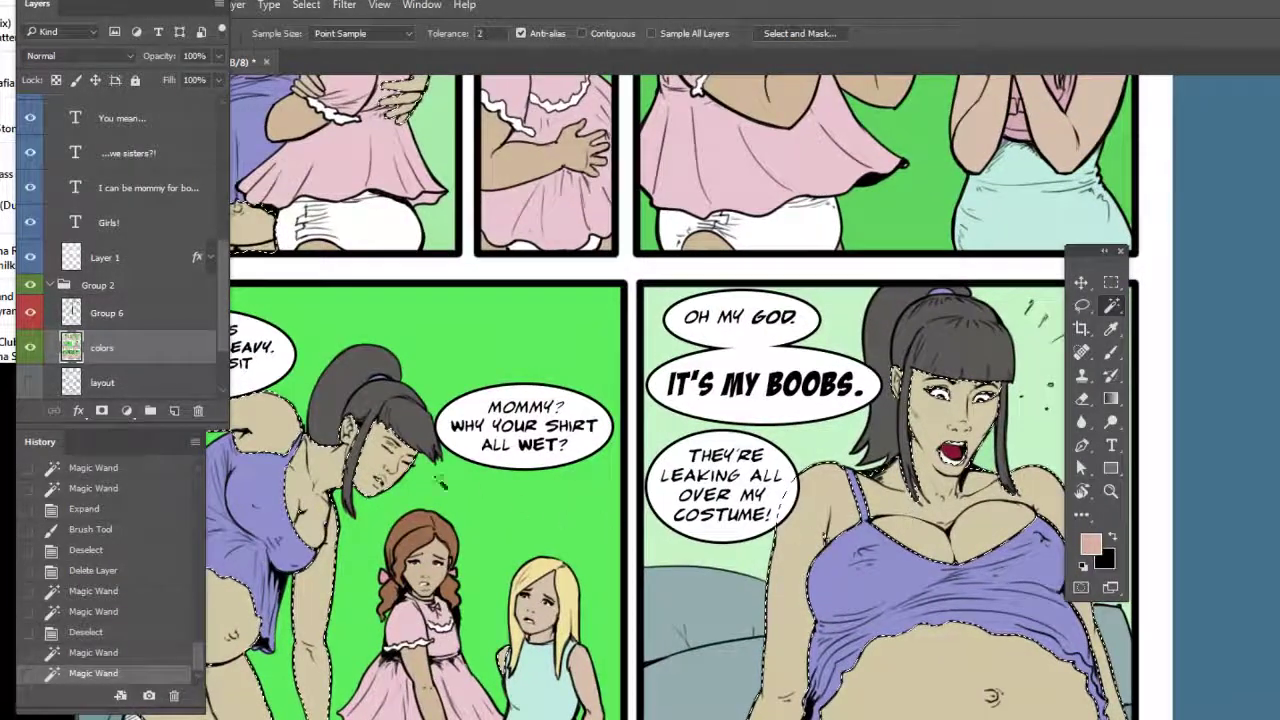
scroll(905, 480, "down", 5)
scroll(780, 330, "left", 2)
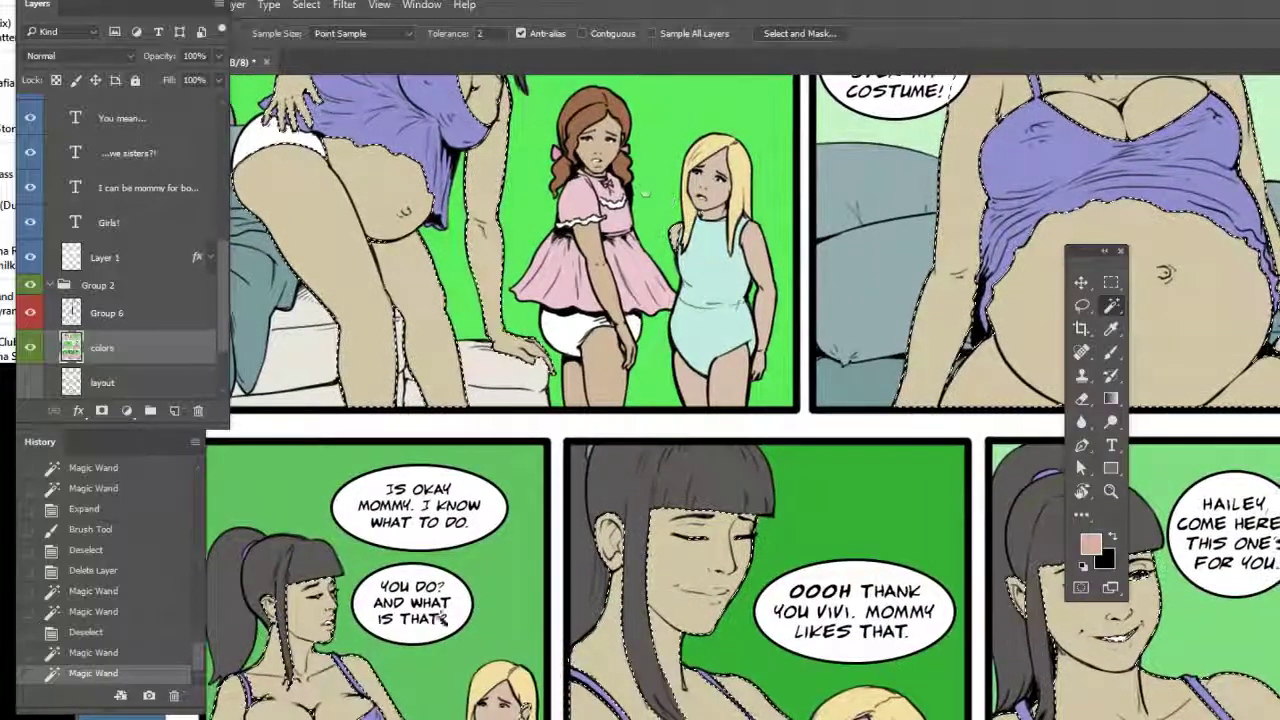
left_click_drag(640, 220, 702, 525)
left_click_drag(666, 232, 731, 535)
scroll(731, 536, "up", 3)
scroll(731, 536, "left", 1)
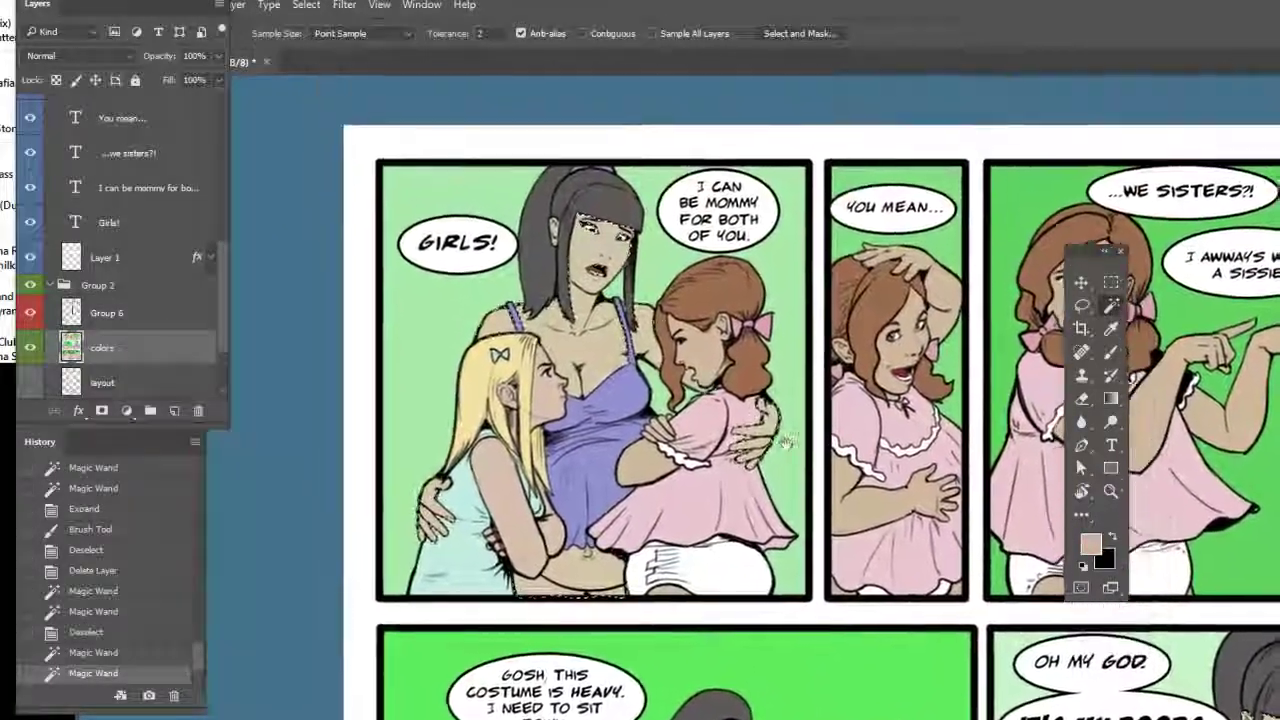
Turn on Contiguous, replace the selection with the first-panel woman's connected face and neck area, and deselect it with the Lasso tool active
left_click(581, 33)
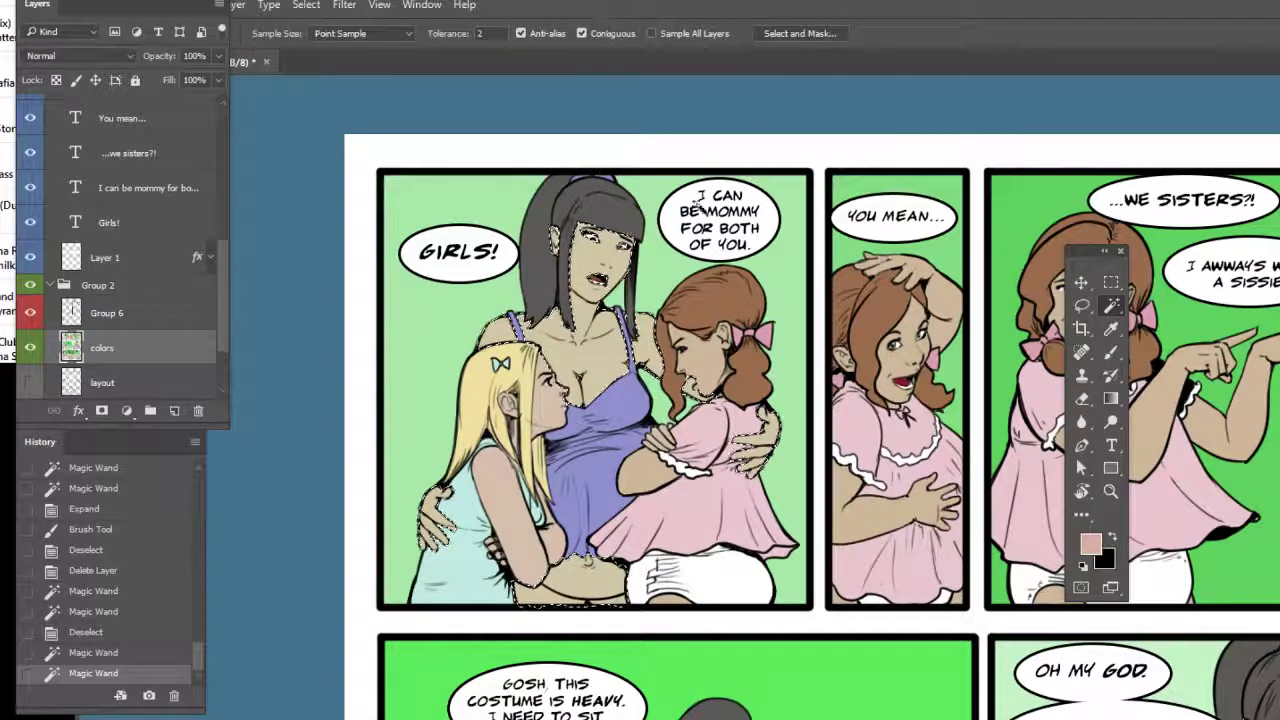
key("ctrl+d")
left_click(618, 258)
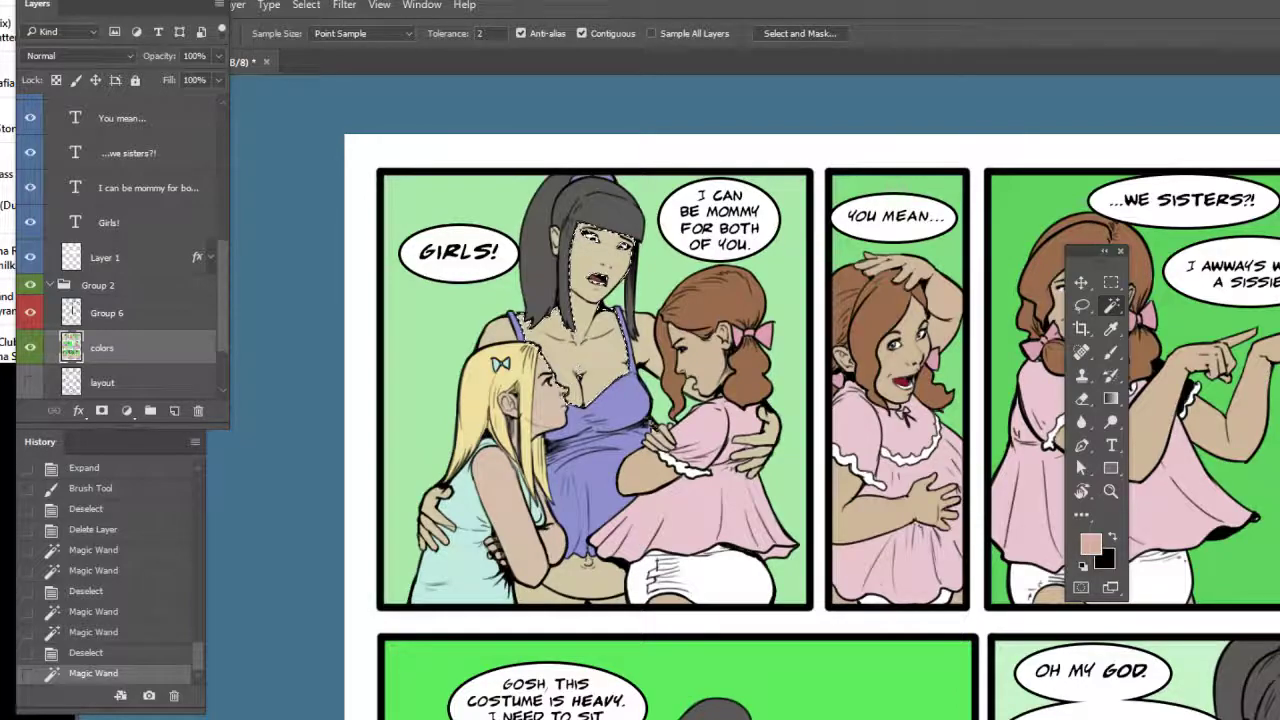
left_click(1081, 306)
key("ctrl+d")
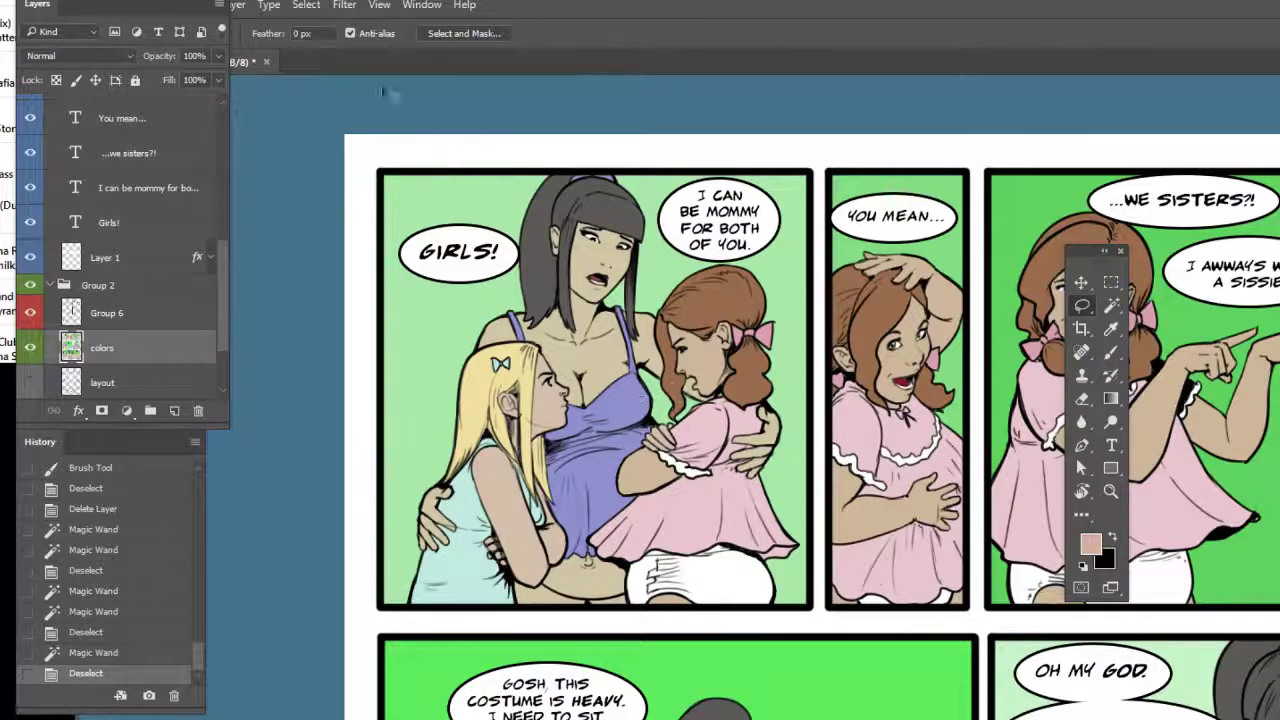
Return to the Magic Wand and review its tolerance setting against the first panel's flat colors
left_click(1111, 305)
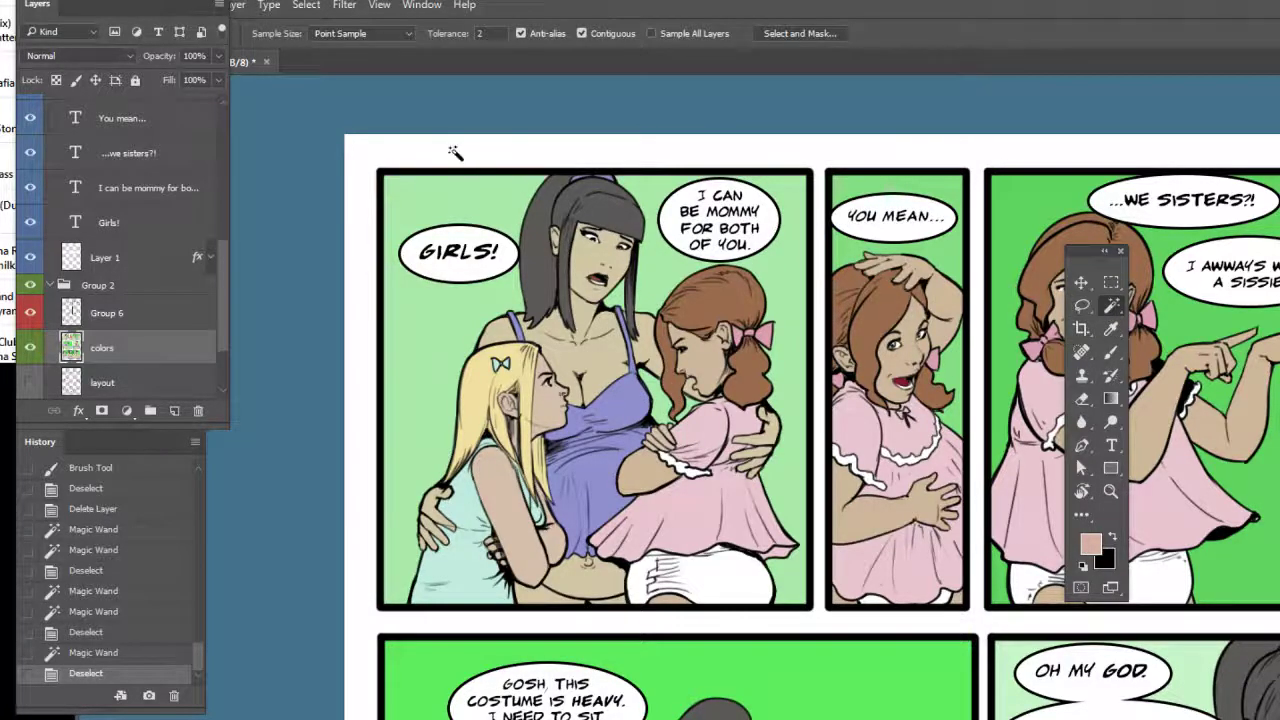
mouse_move(757, 288)
left_mouse_down()
mouse_move(793, 294)
mouse_move(781, 280)
left_mouse_up()
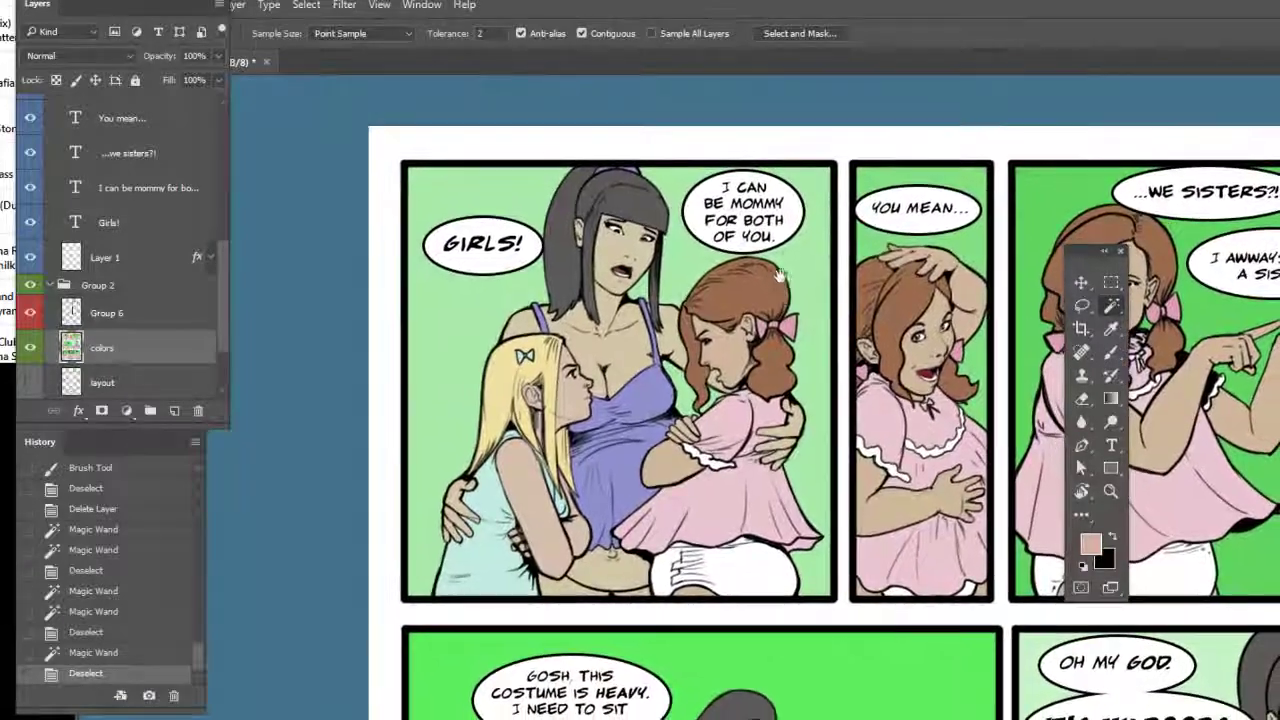
key("ctrl+plus")
key("ctrl+plus")
left_click_drag(554, 208, 652, 322)
left_click(490, 34)
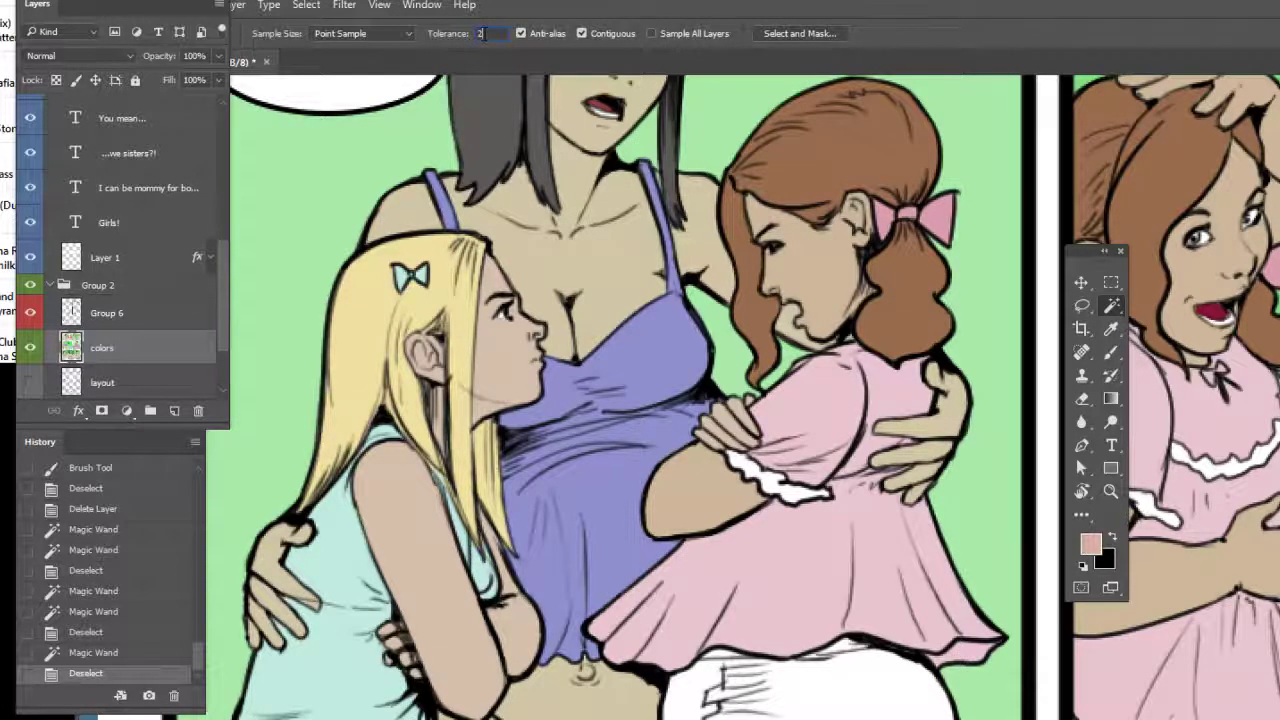
left_click_drag(648, 252, 680, 392)
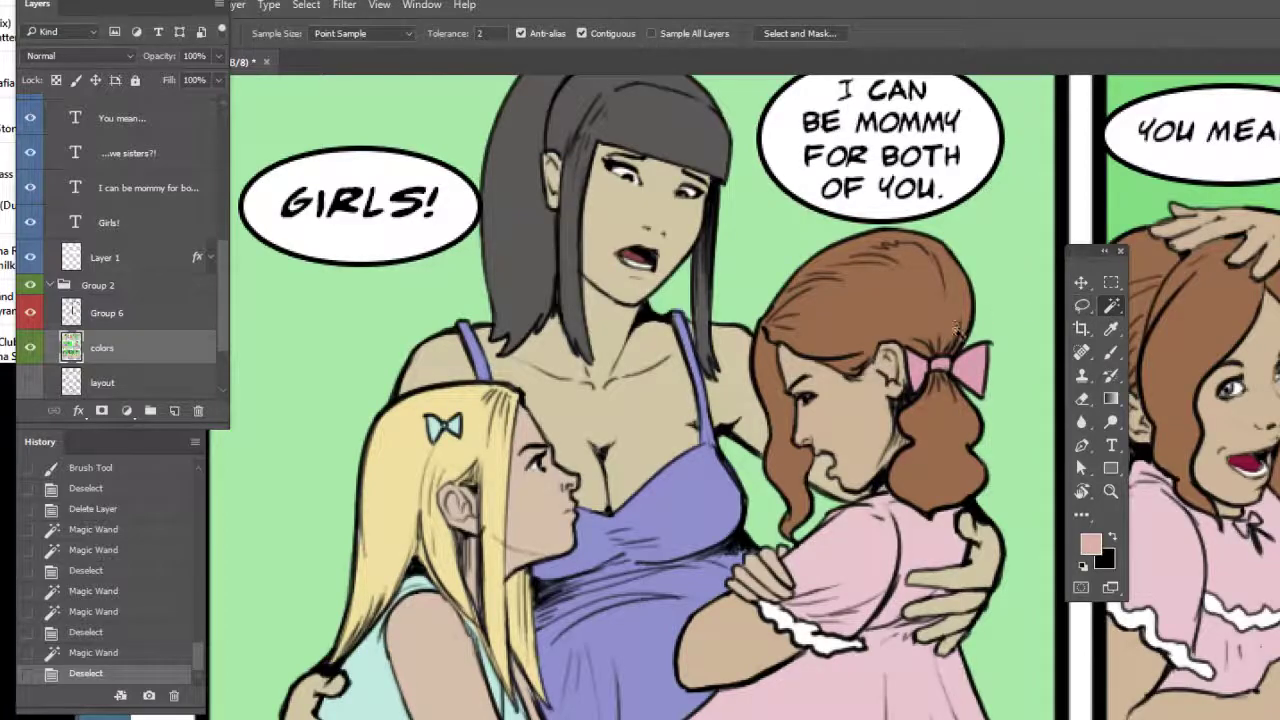
key("ctrl+minus")
key("ctrl+minus")
left_click_drag(968, 425, 810, 327)
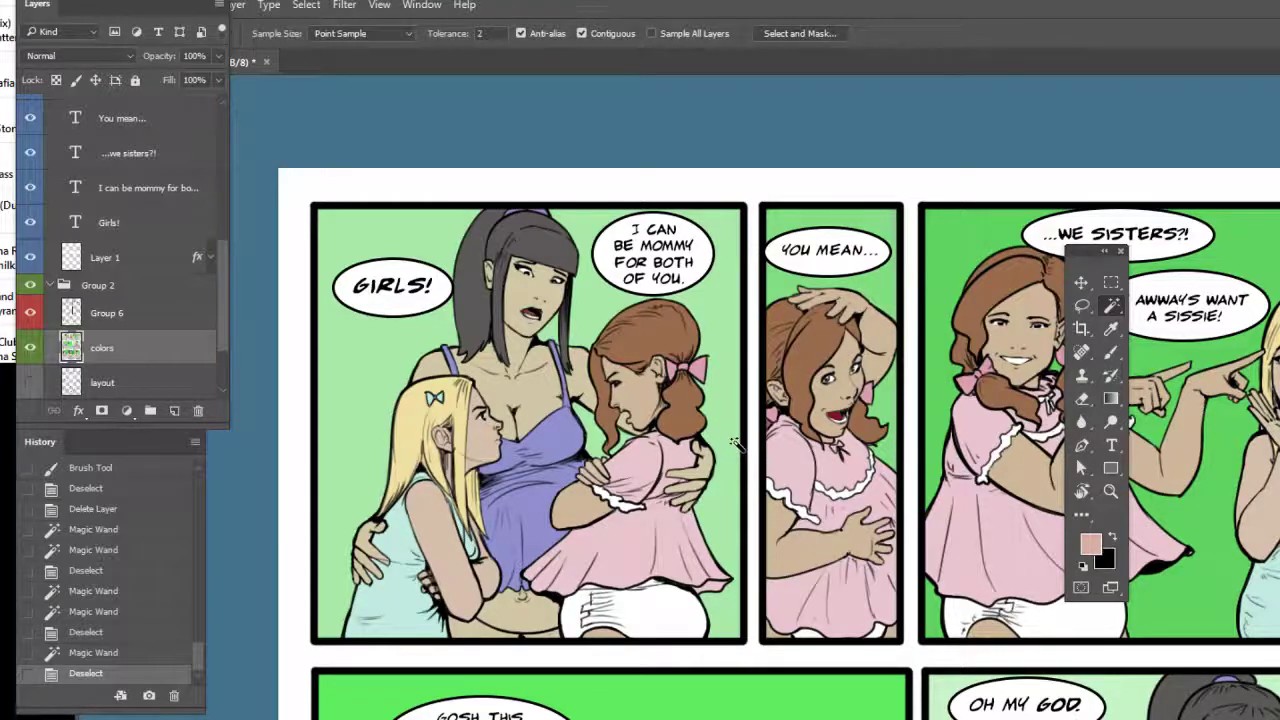
Select part of the first panel's background, turn Contiguous off, and select the third panel's green background followed by the whole first-panel background
left_click(722, 384)
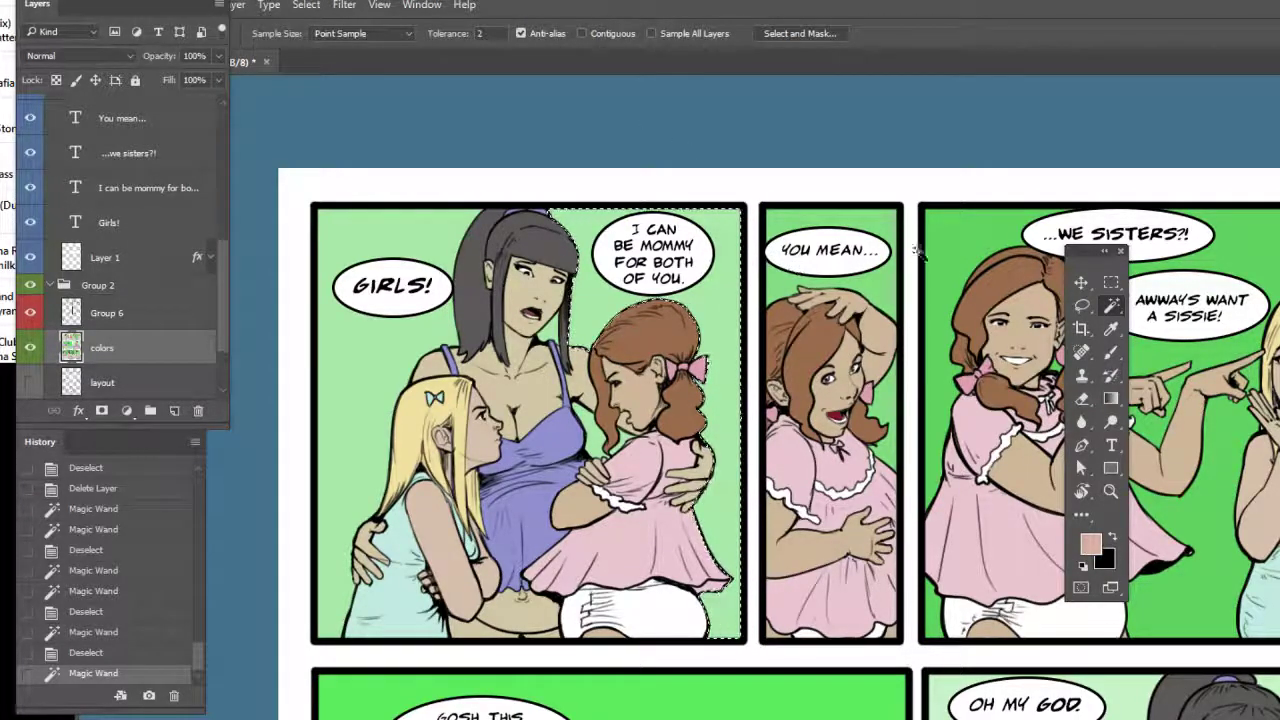
left_click(945, 252)
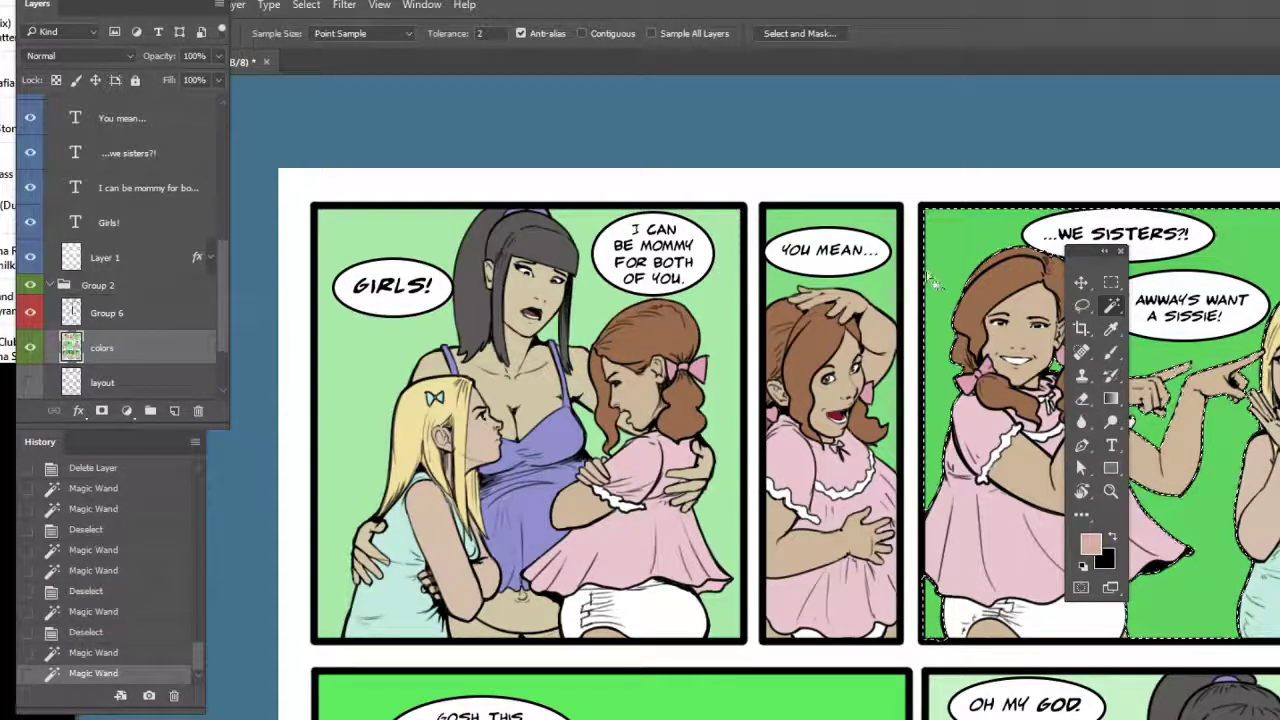
left_click(637, 323)
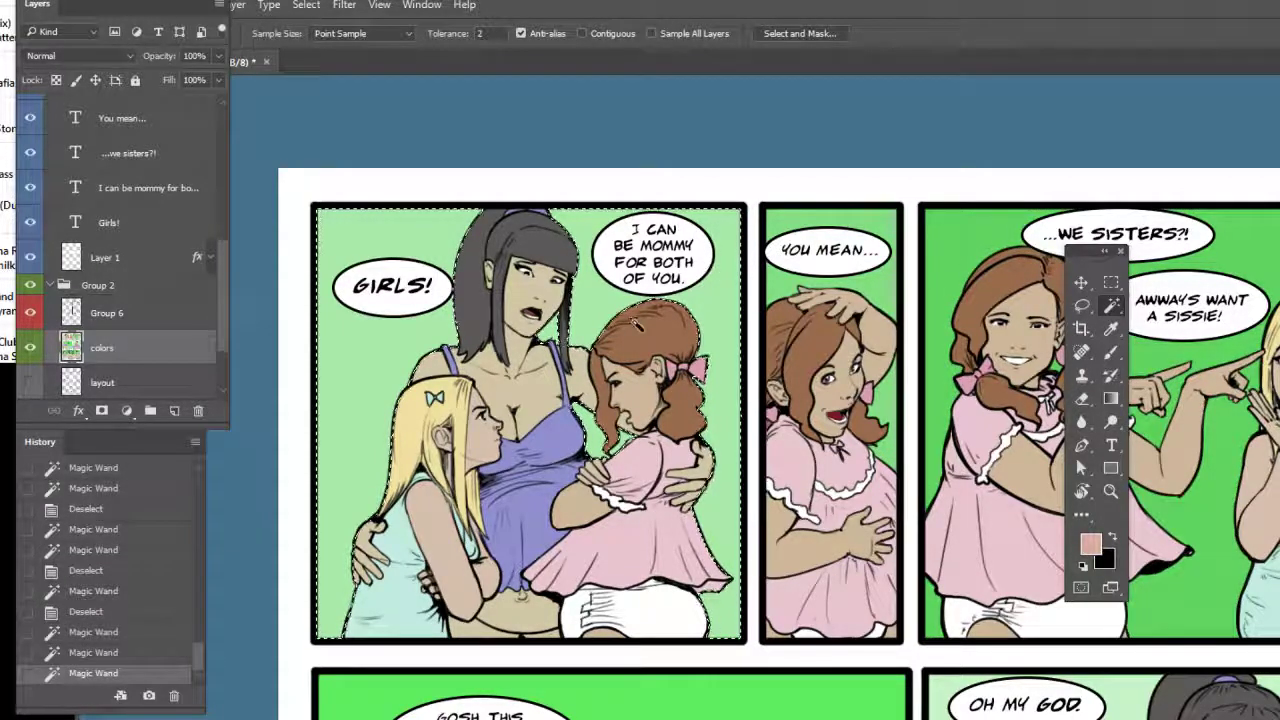
Set the Magic Wand tolerance to 60 and select the light and dark green panel backgrounds together
left_click(540, 440)
left_click(397, 331)
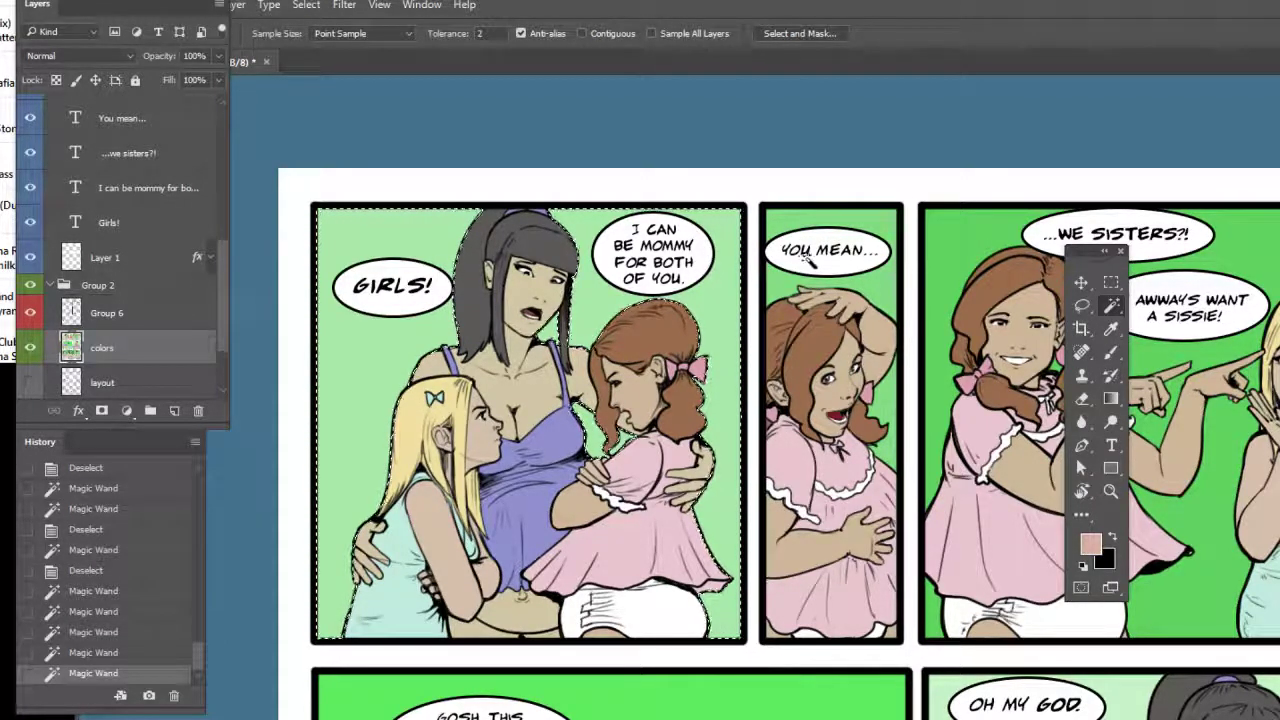
left_click(485, 33)
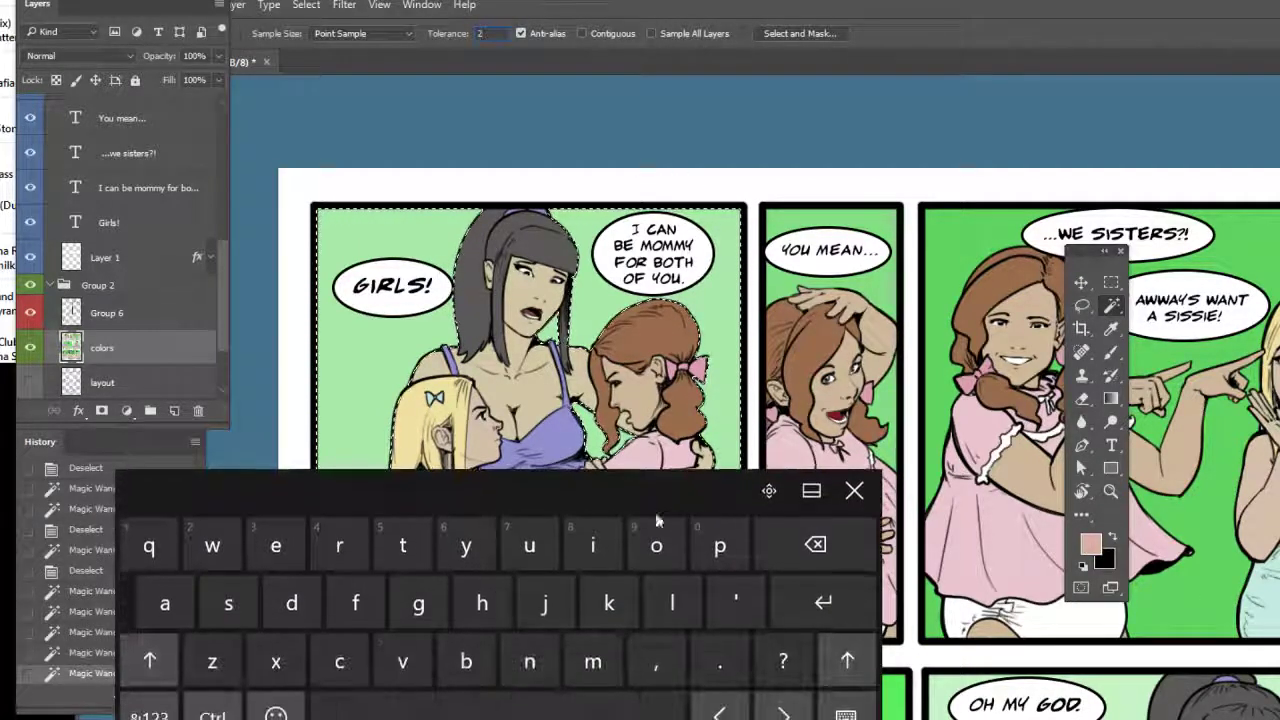
left_click(150, 712)
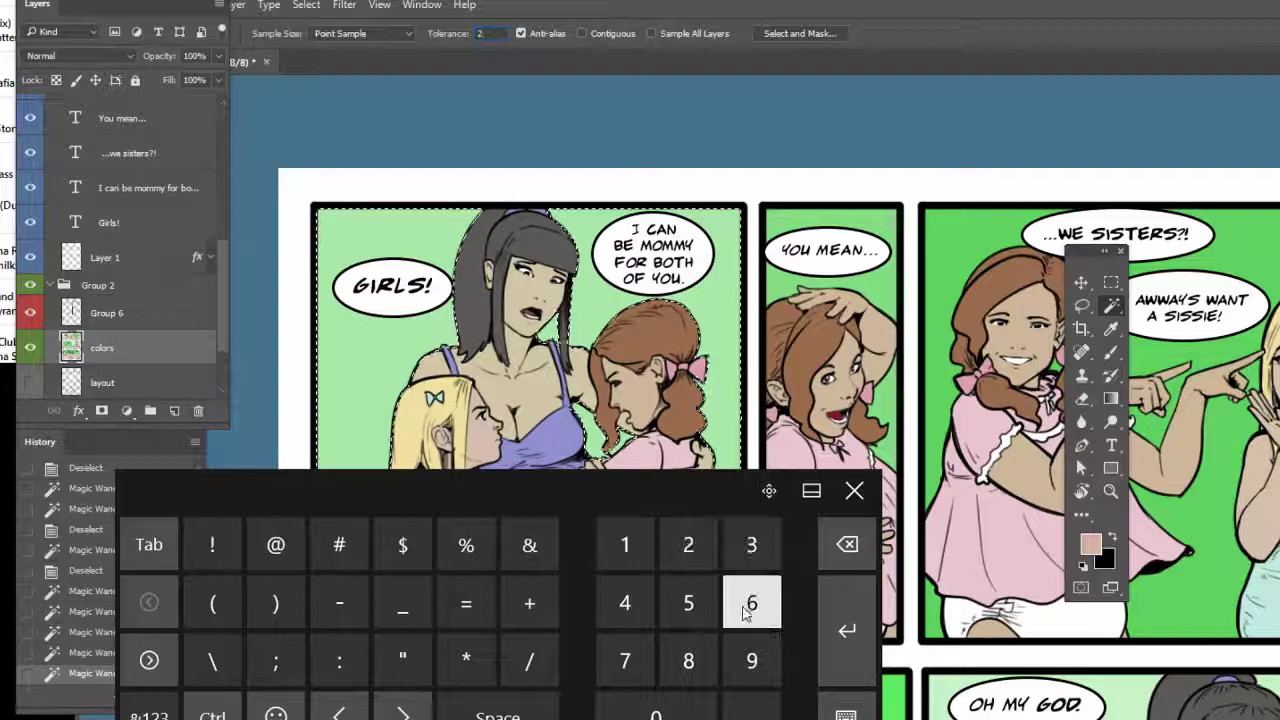
left_click(628, 606)
left_click(847, 546)
left_click(688, 662)
left_click(660, 712)
left_click(853, 491)
left_click(840, 268, "shift")
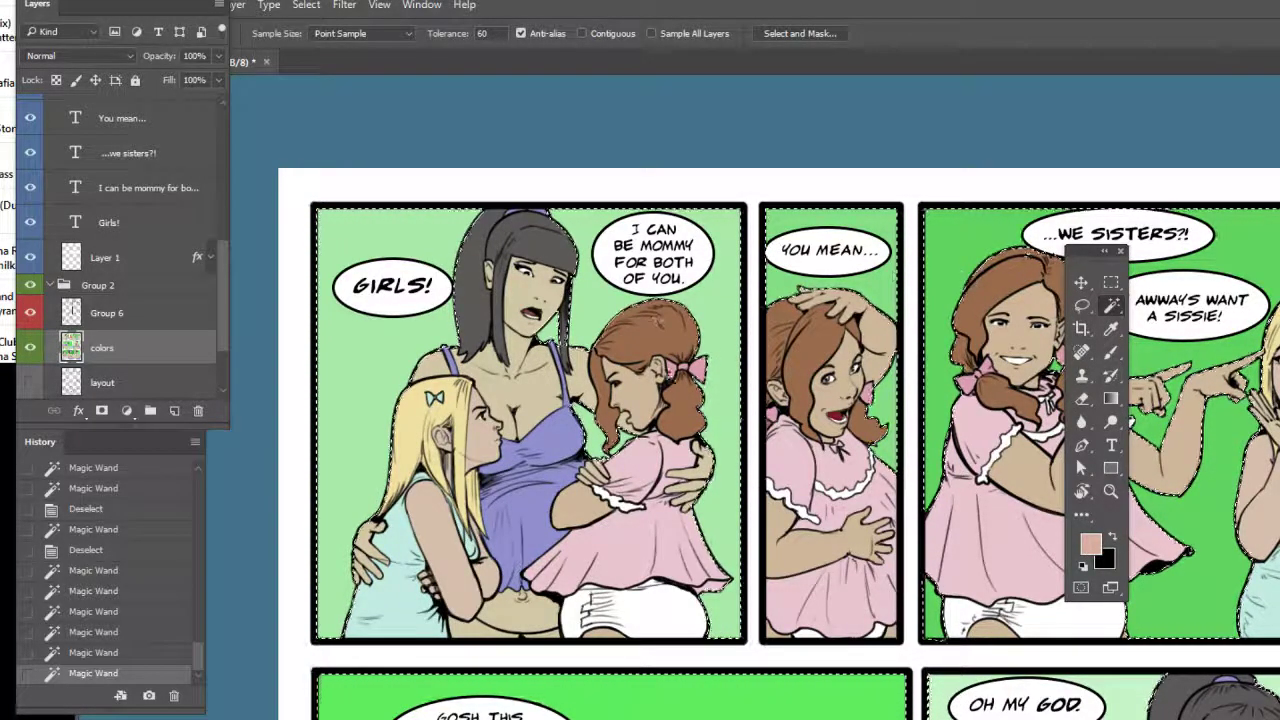
Return to the Magic Wand, set its tolerance to 2, and deselect the green backgrounds
left_click(1082, 306)
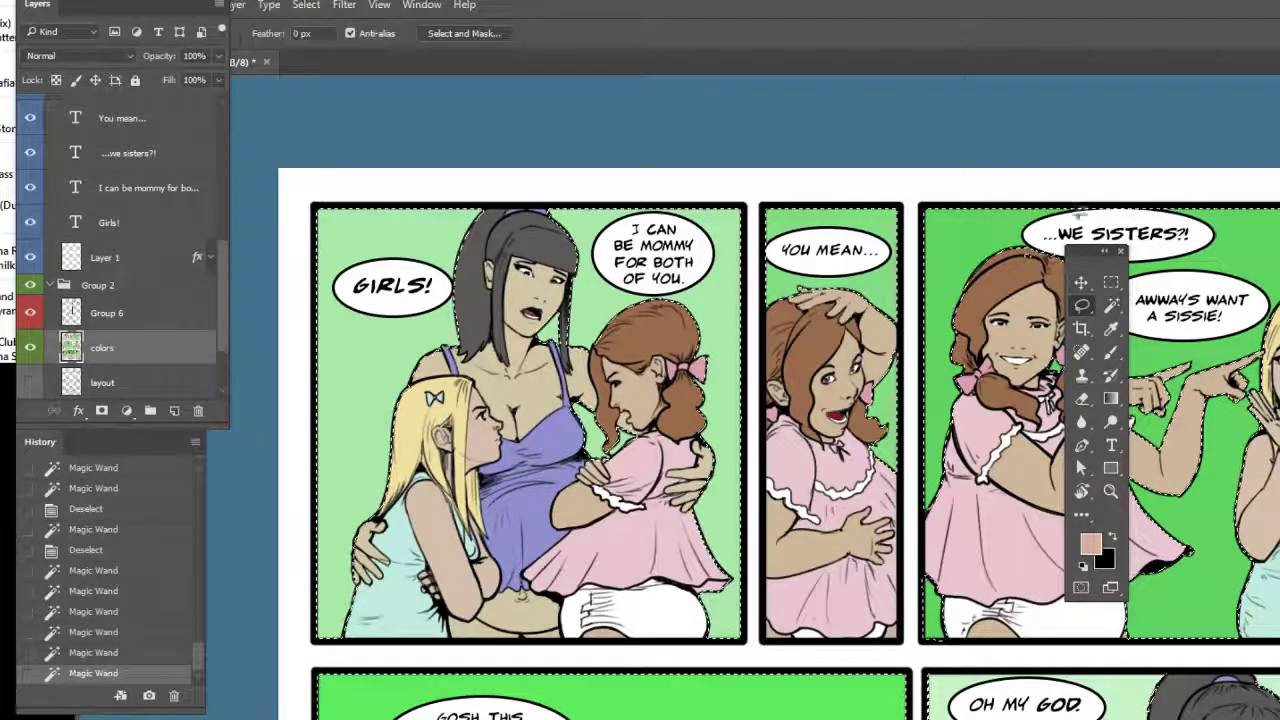
left_click(1110, 307)
left_click(482, 33)
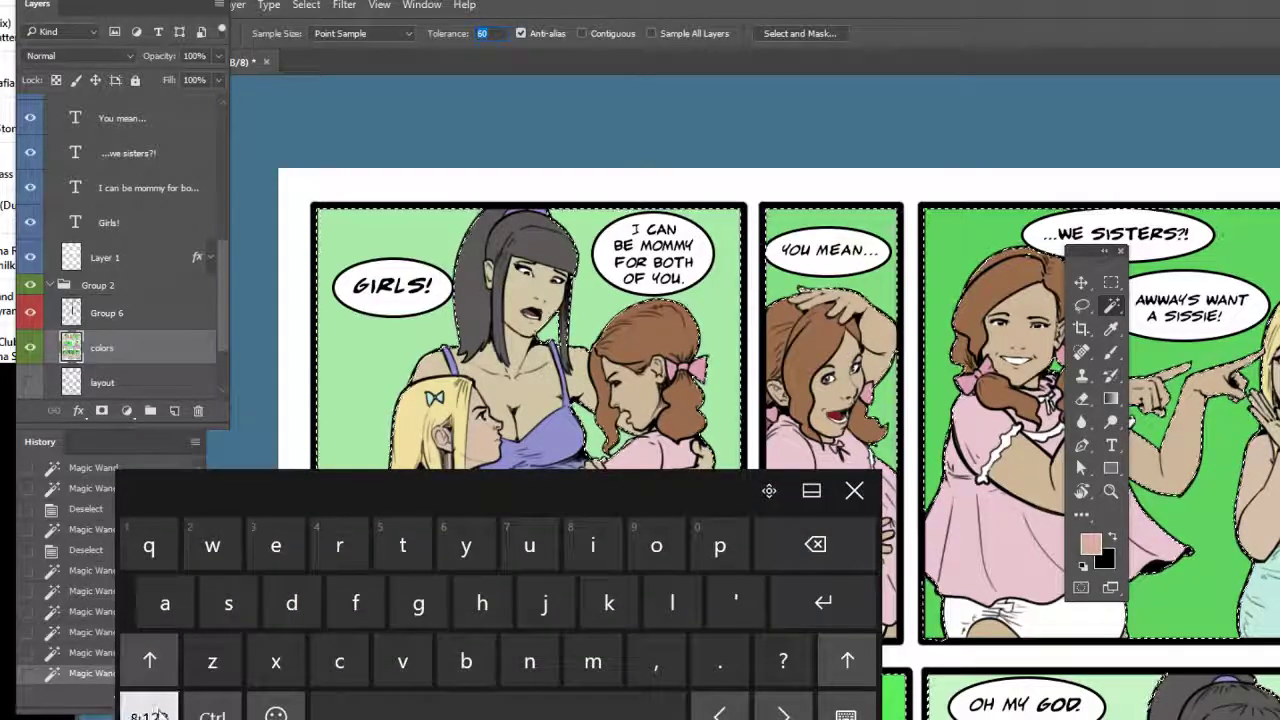
left_click(148, 715)
left_click(688, 545)
left_click(856, 491)
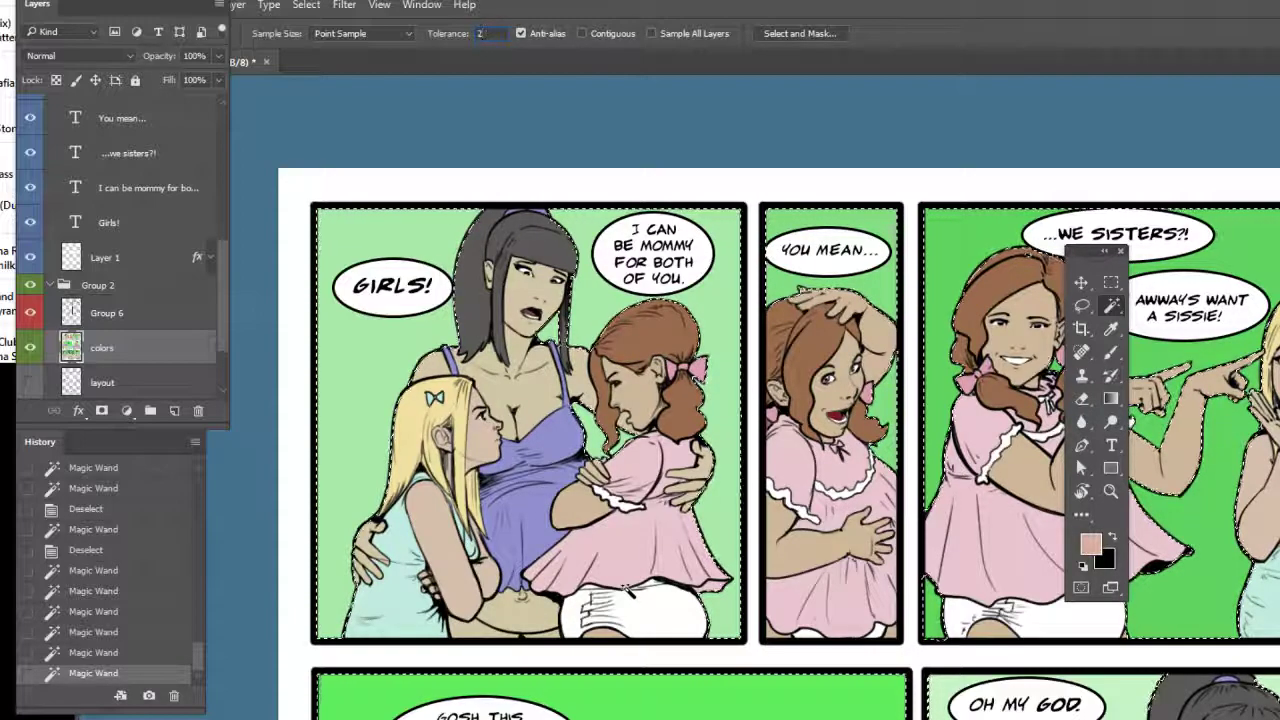
left_click(1017, 148)
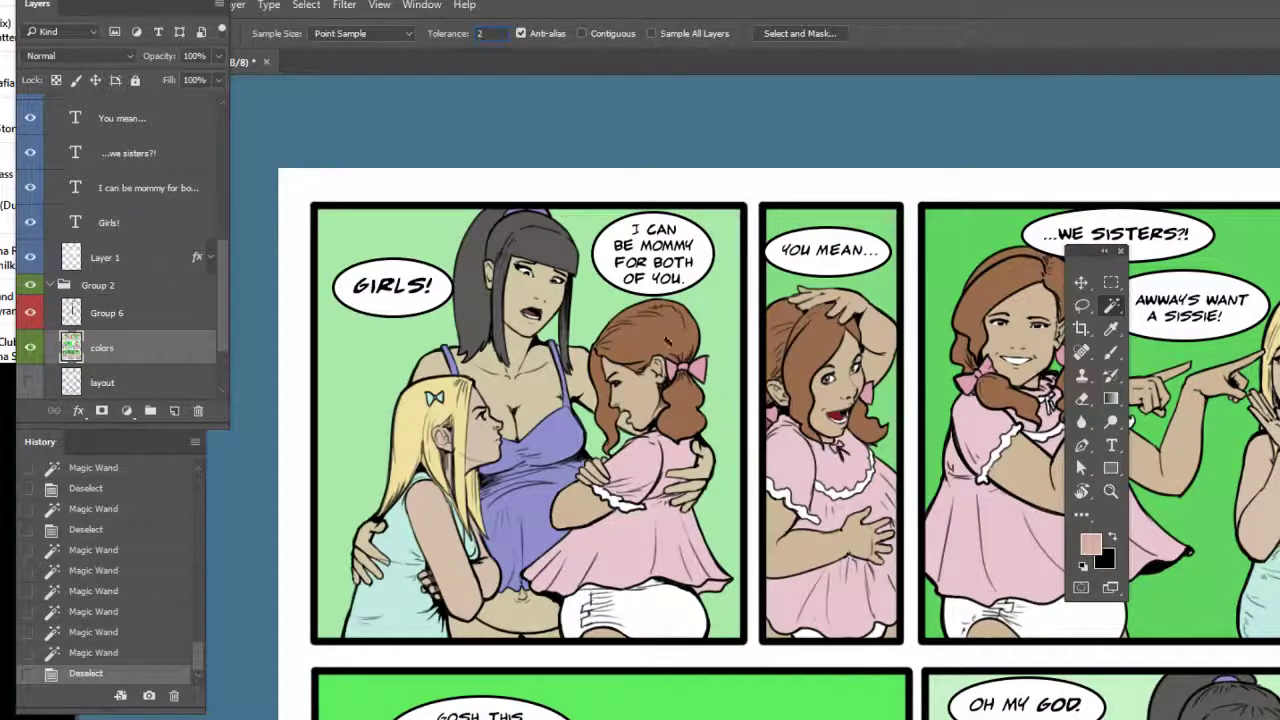
left_click(1081, 305)
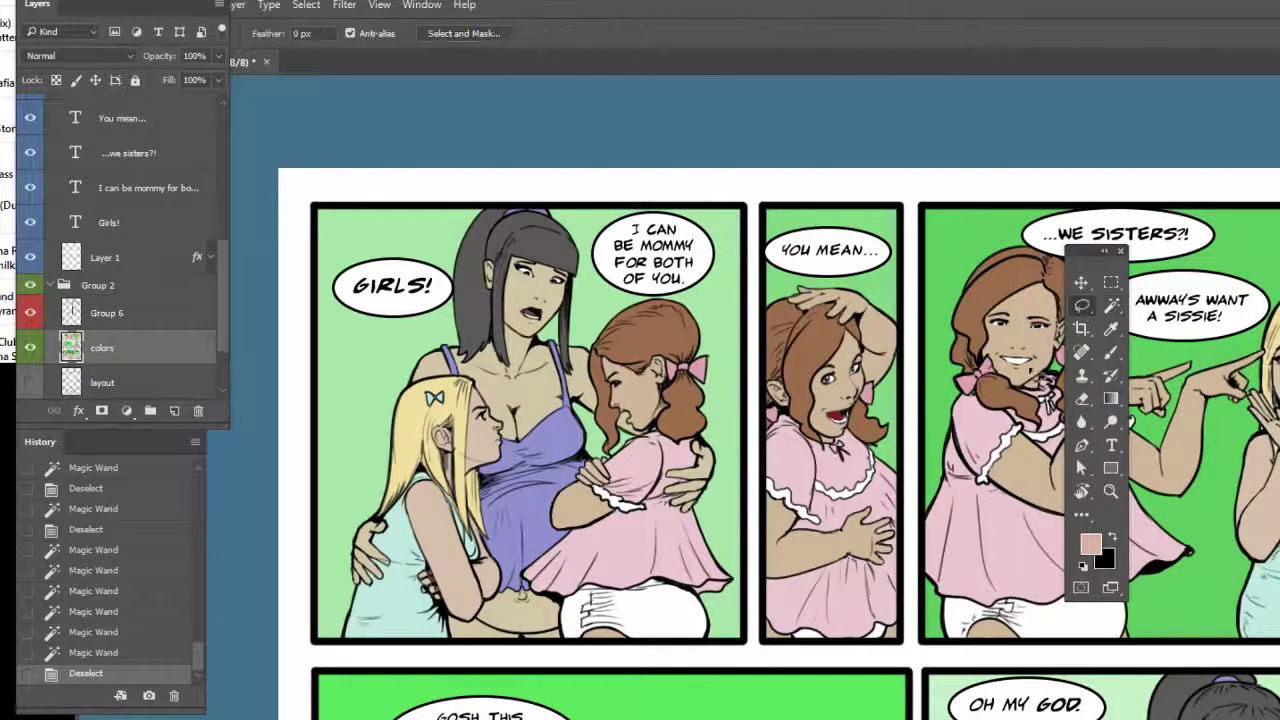
key("ctrl+plus")
key("ctrl+plus")
key("ctrl+minus")
key("ctrl+minus")
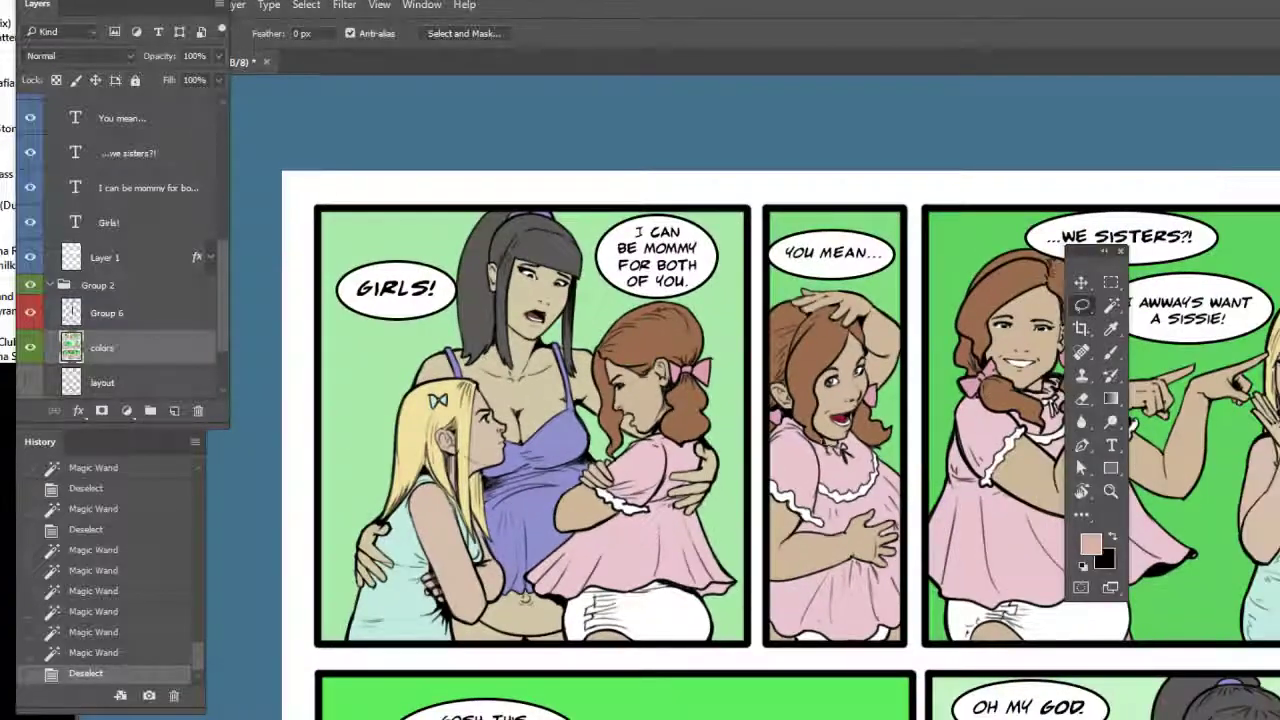
left_click_drag(842, 432, 851, 440)
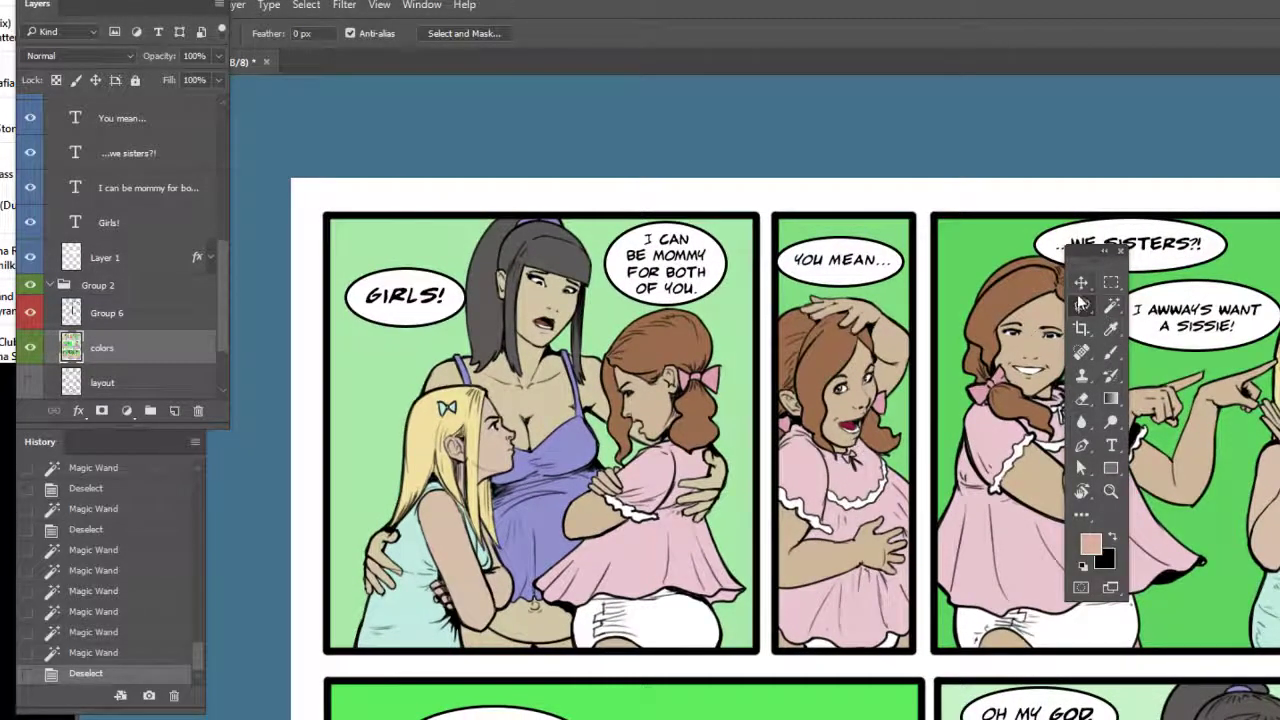
left_click_drag(985, 453, 948, 427)
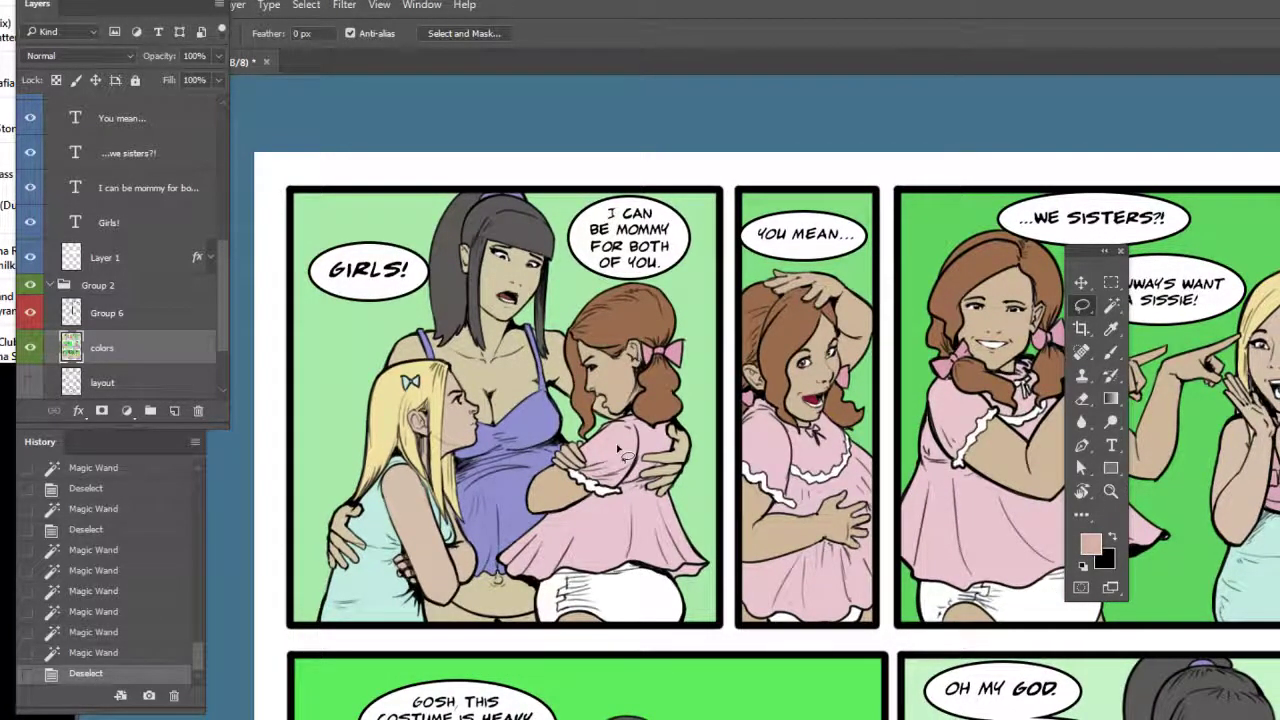
left_click_drag(781, 473, 769, 485)
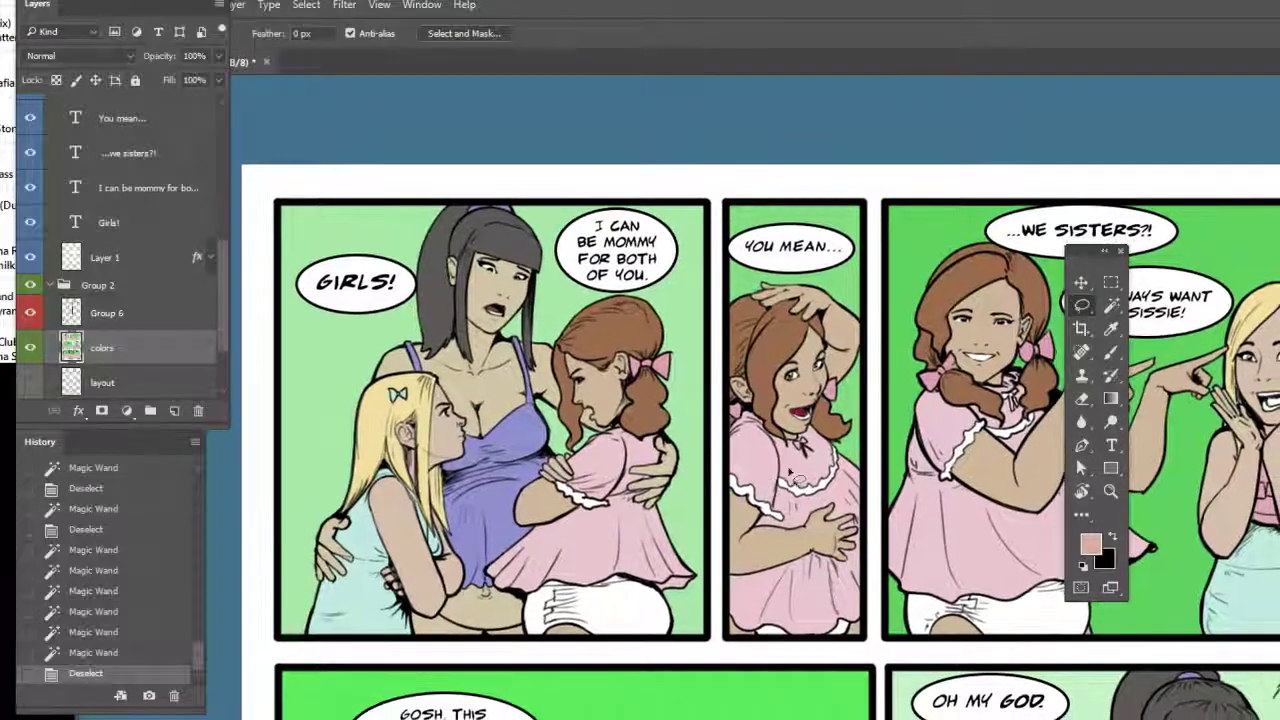
left_click(1109, 310)
scroll(740, 437, "down", 5)
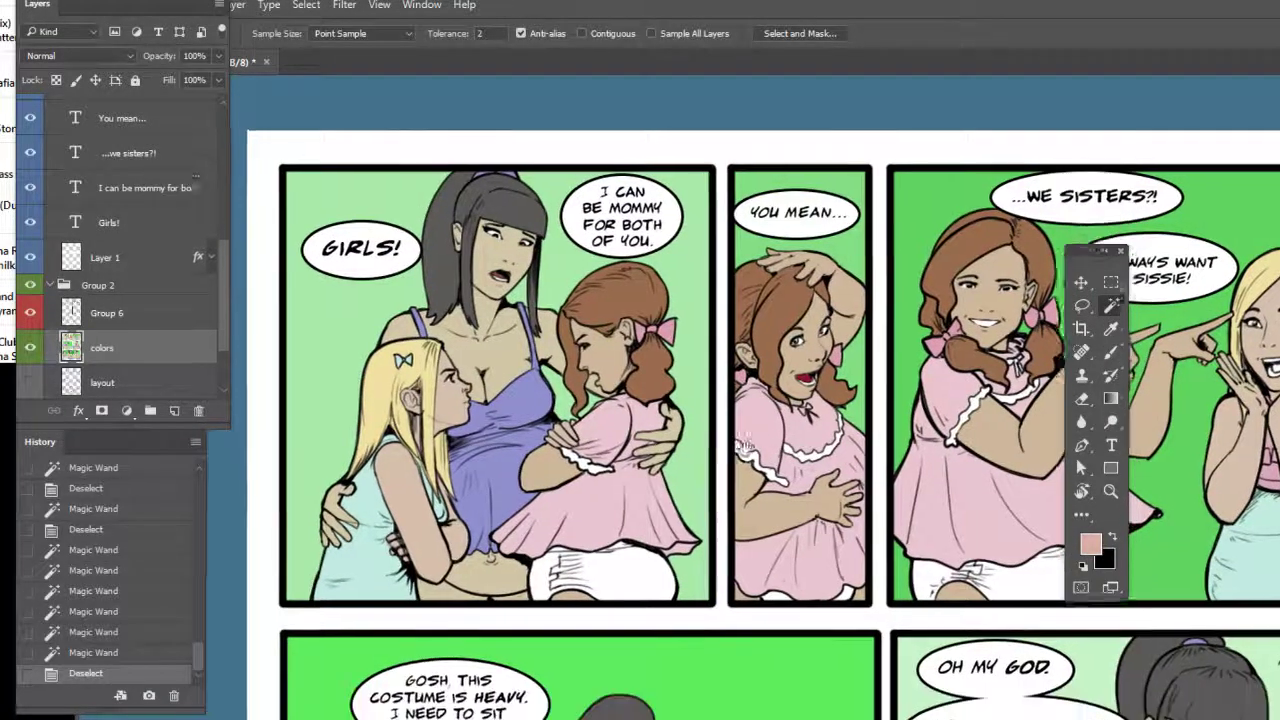
scroll(785, 550, "up", 2)
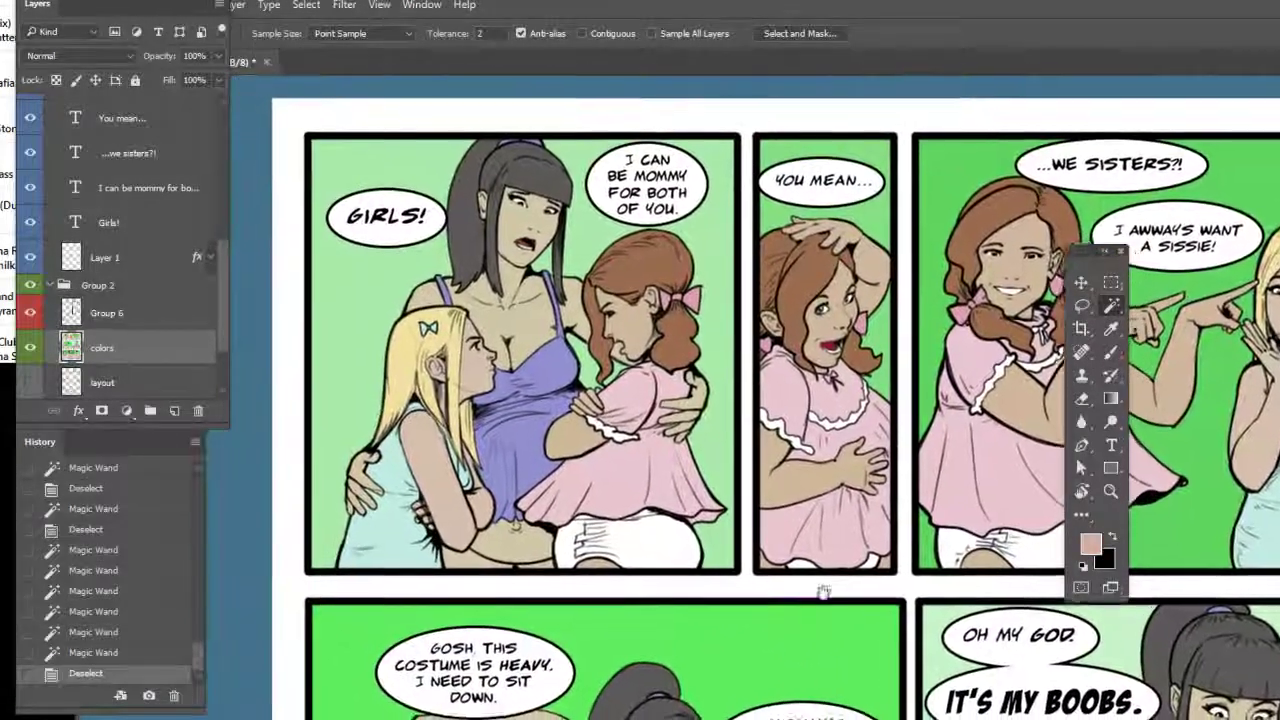
scroll(824, 548, "left", 5)
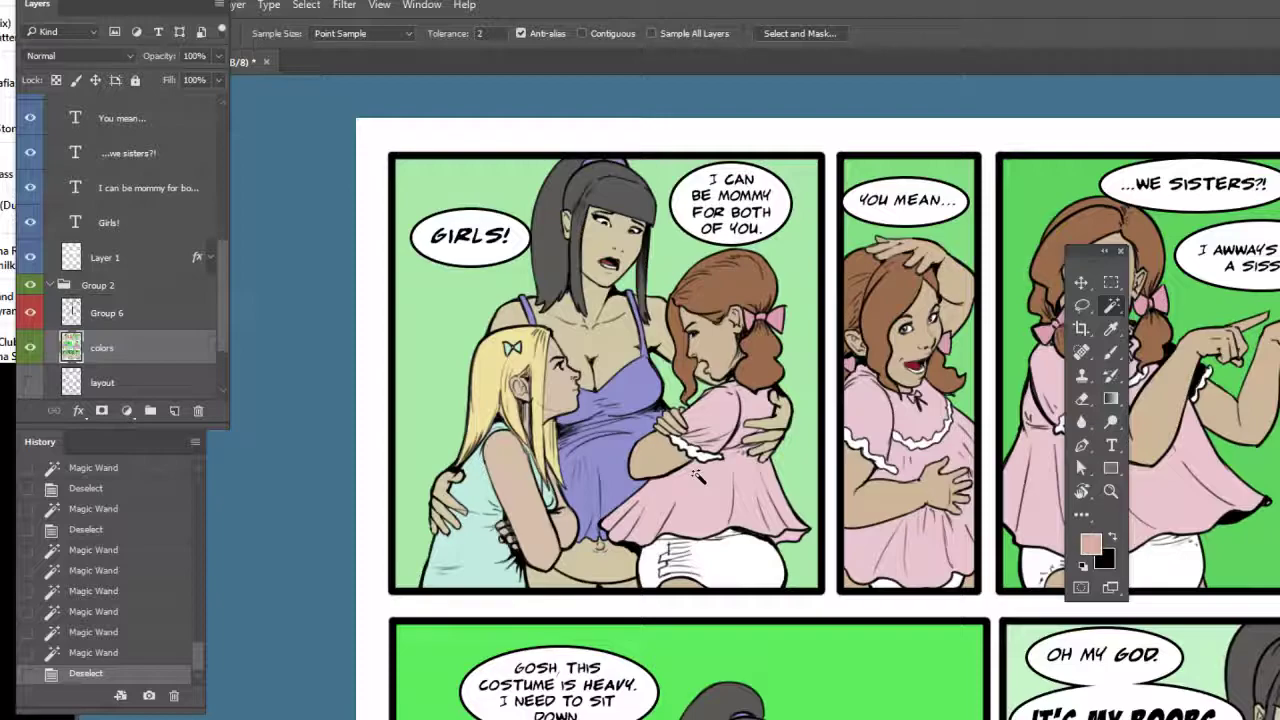
Examine the flat colors and line art of the top row's panels up close
scroll(700, 480, "up", 2)
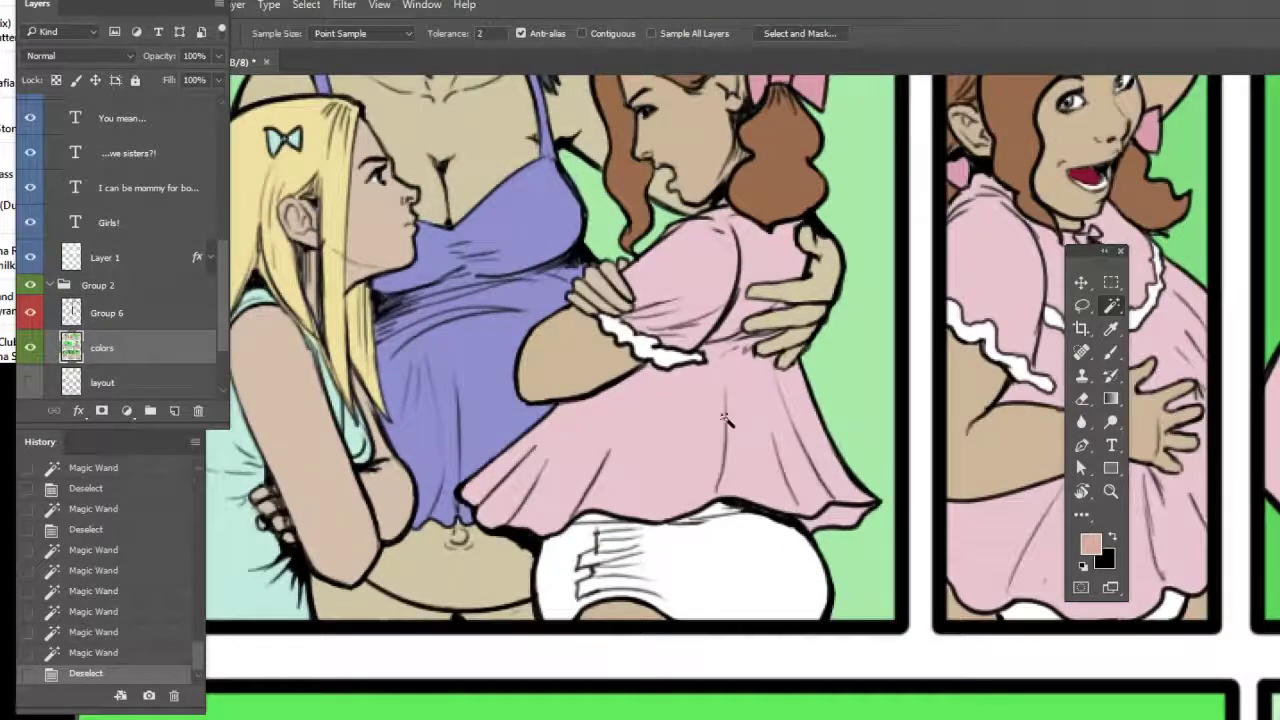
scroll(838, 440, "up", 1)
scroll(838, 440, "up", 3)
scroll(866, 506, "left", 3)
scroll(966, 452, "up", 5)
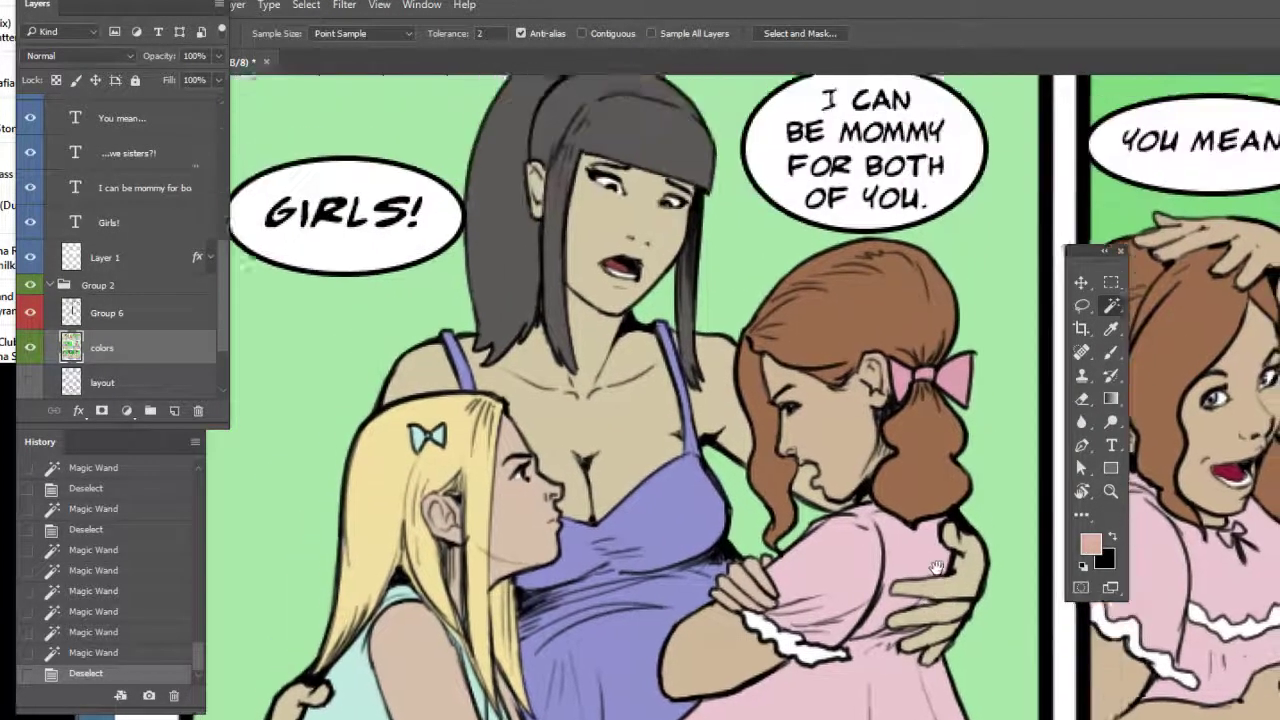
scroll(968, 505, "down", 2)
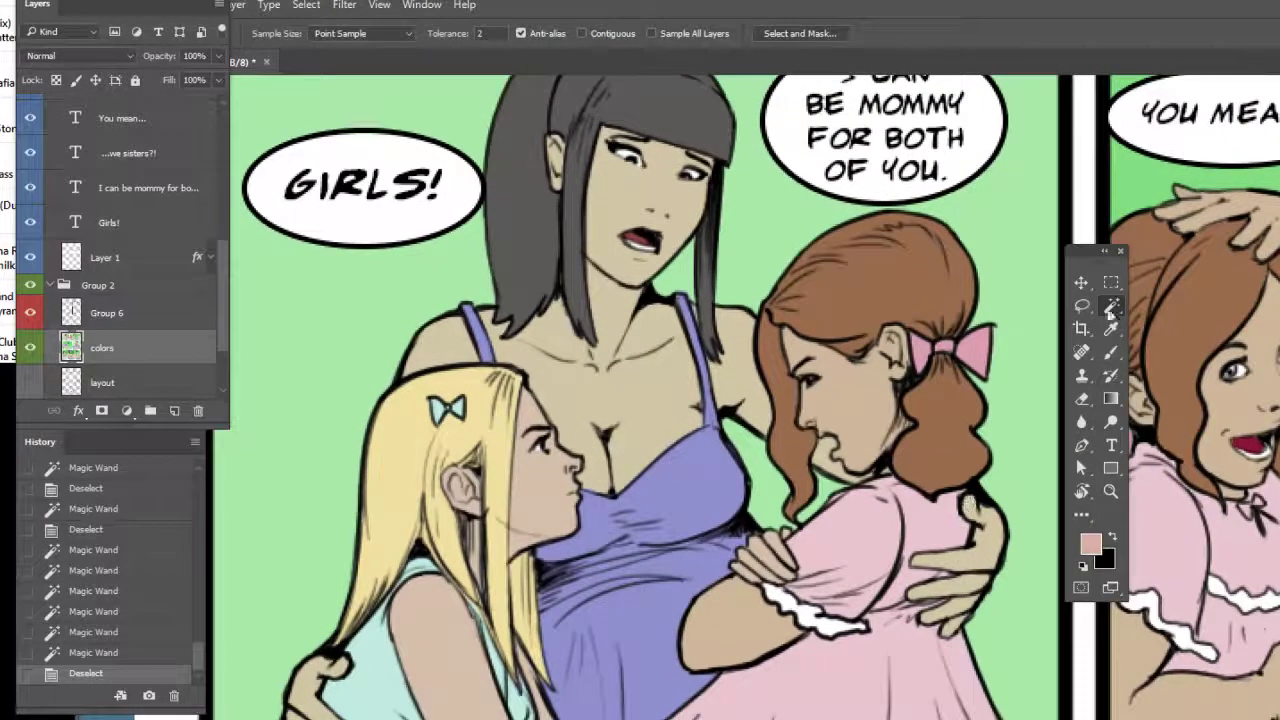
scroll(930, 497, "down", 1)
scroll(930, 497, "right", 1)
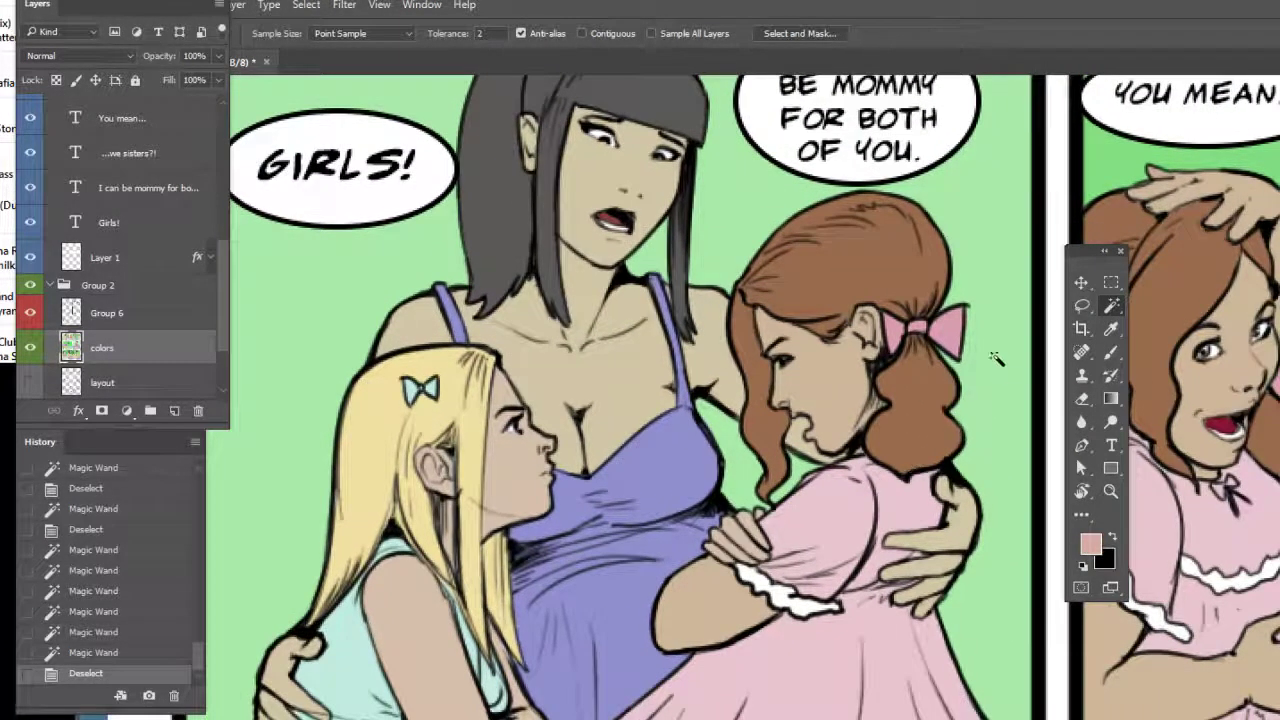
scroll(955, 475, "down", 4)
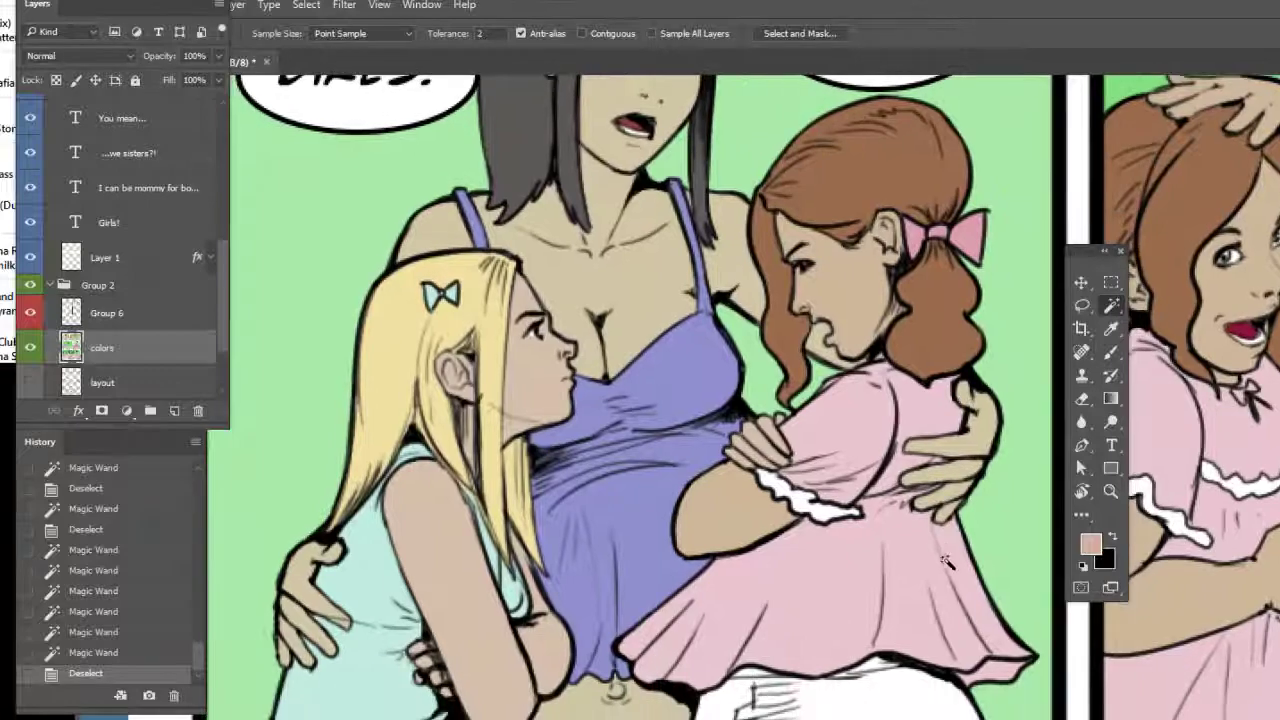
scroll(898, 428, "up", 6)
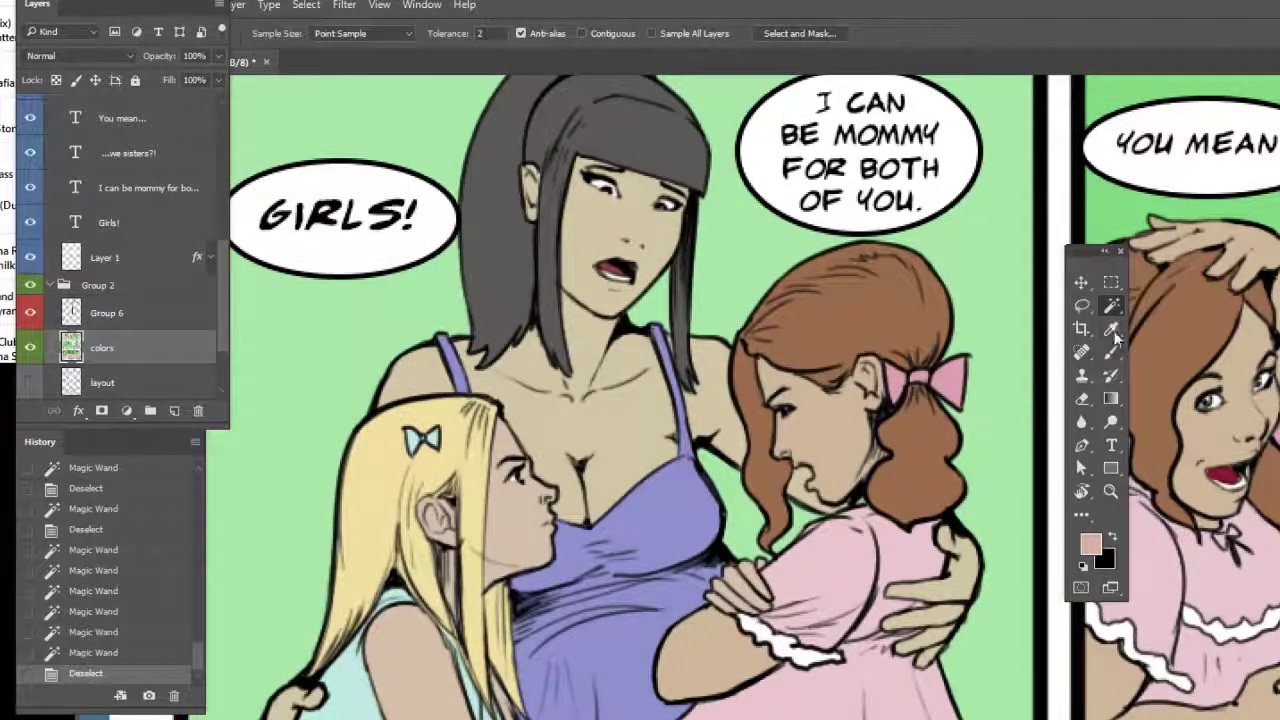
left_click_drag(959, 411, 951, 465)
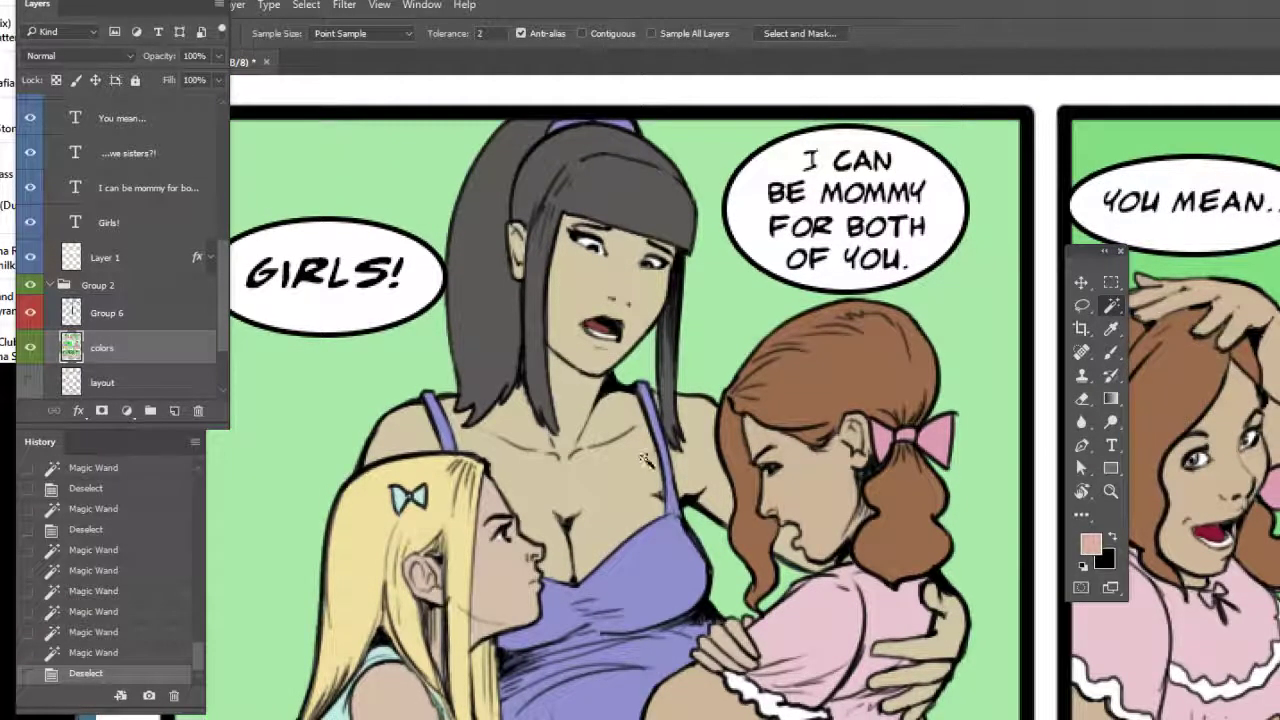
left_click_drag(663, 501, 662, 447)
scroll(662, 447, "down", 1)
scroll(1030, 420, "right", 10)
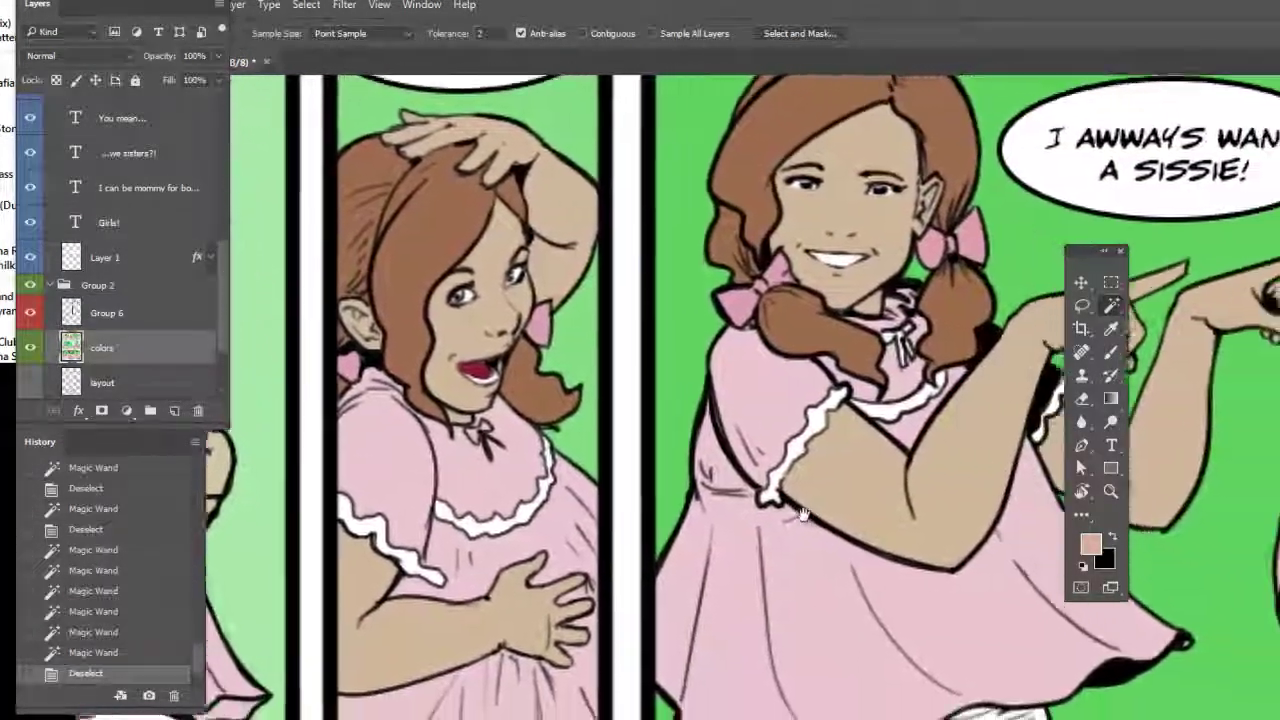
left_click_drag(803, 515, 733, 530)
left_click_drag(941, 545, 966, 415)
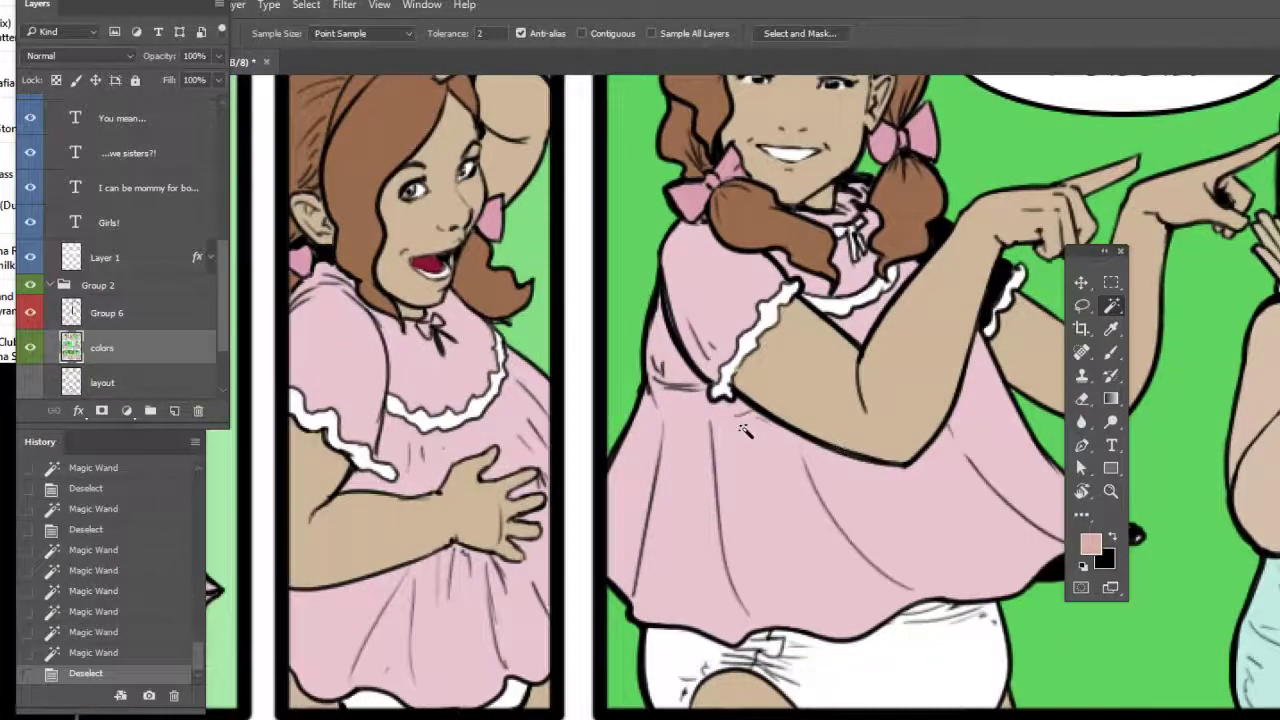
Touch up background gaps around the third panel's red-haired figure with a 6 px hard brush in the sampled green
left_click(1110, 352)
mouse_move(806, 421)
left_mouse_down()
mouse_move(634, 449)
mouse_move(628, 416)
left_mouse_up()
right_click(813, 470)
left_click(898, 630)
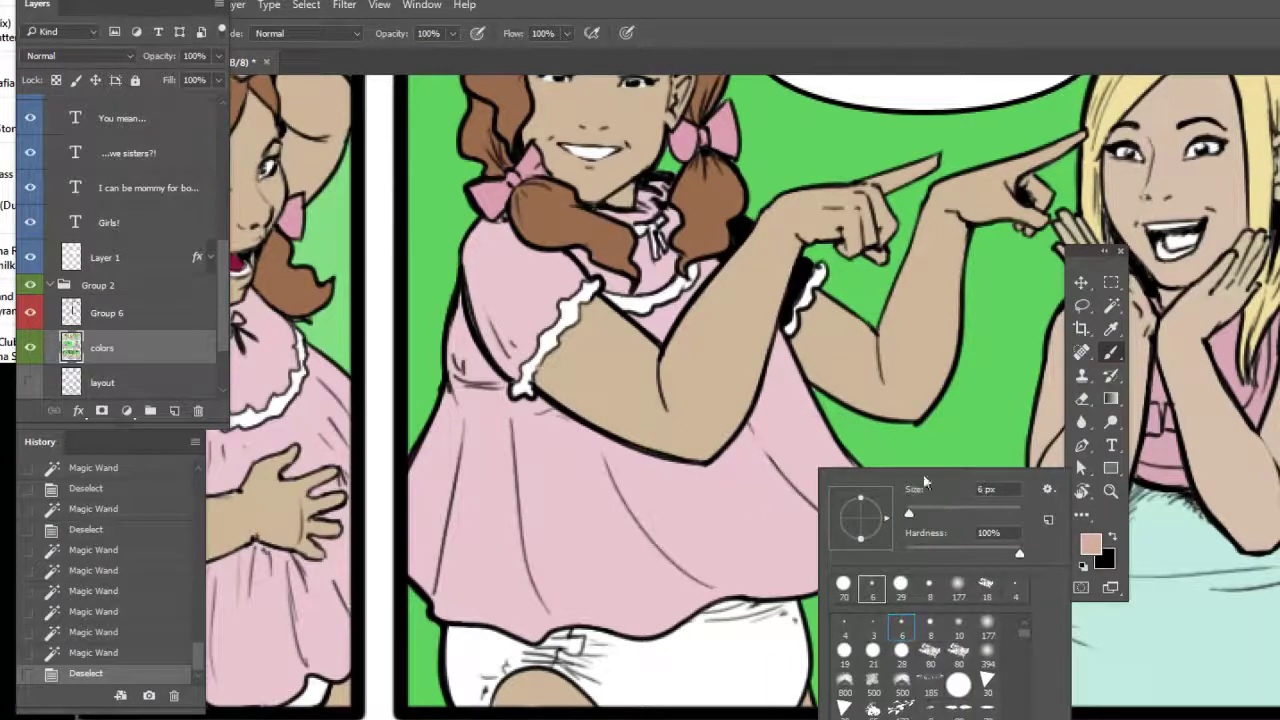
left_click(960, 437)
left_click(960, 439, "alt")
left_click_drag(880, 374, 741, 456)
left_click_drag(666, 461, 687, 474)
mouse_move(757, 424)
left_mouse_down()
mouse_move(763, 466)
mouse_move(799, 526)
left_mouse_up()
left_click_drag(573, 331, 585, 357)
Sample the brown hair color and paint missed spots in the third panel's red-haired figure's hair
left_click(603, 223, "alt")
mouse_move(579, 252)
left_mouse_down()
mouse_move(578, 221)
mouse_move(582, 250)
left_mouse_up()
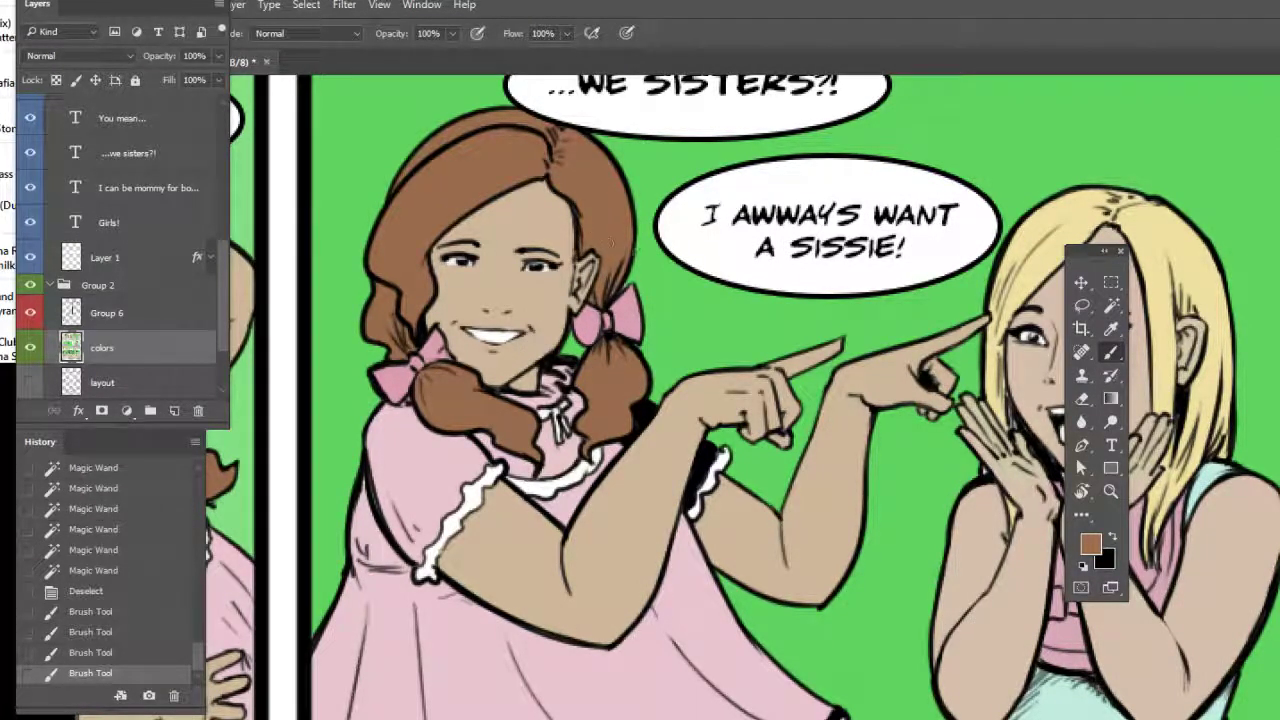
left_click_drag(547, 122, 558, 126)
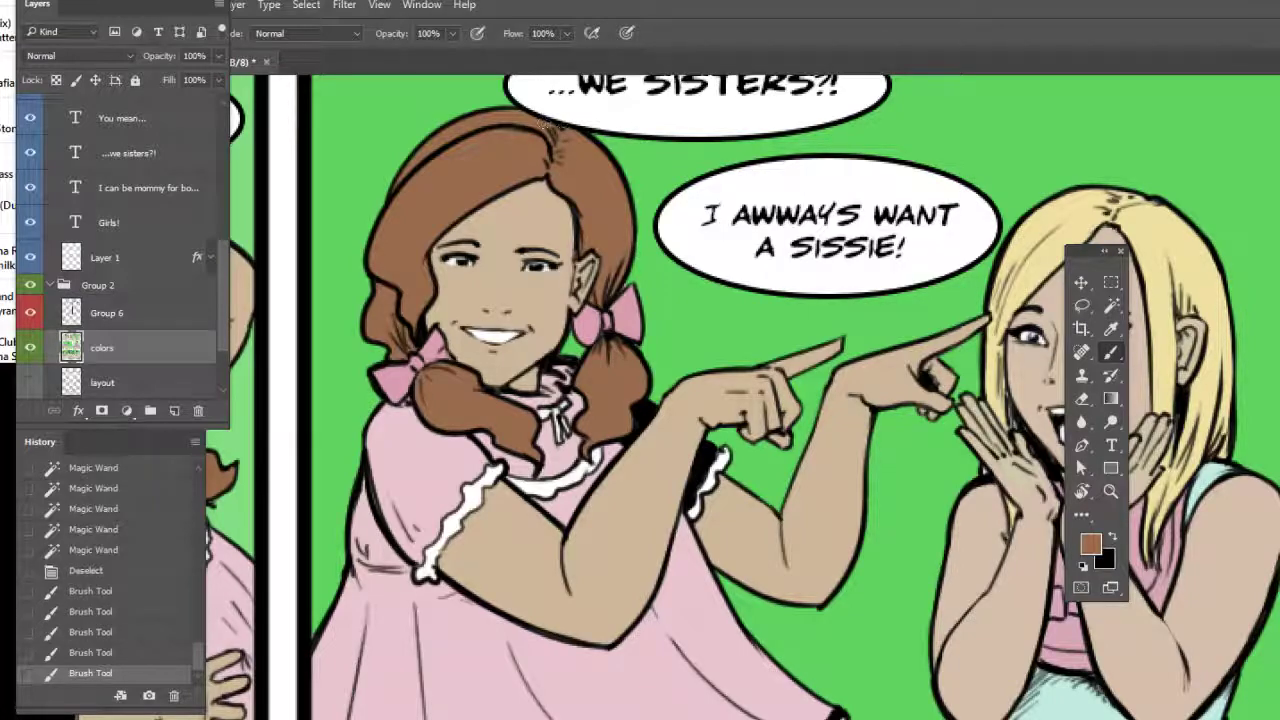
Sample the forearm's skin color and touch up the pointing hand in the third panel
left_click_drag(927, 499, 868, 467)
left_click(795, 385, "alt")
left_click_drag(891, 337, 885, 341)
left_click(885, 341)
Sample the blonde hair color and fill missed spots in the hair beside the blonde figure's face and hand
left_click_drag(943, 425, 838, 392)
left_click(900, 187, "alt")
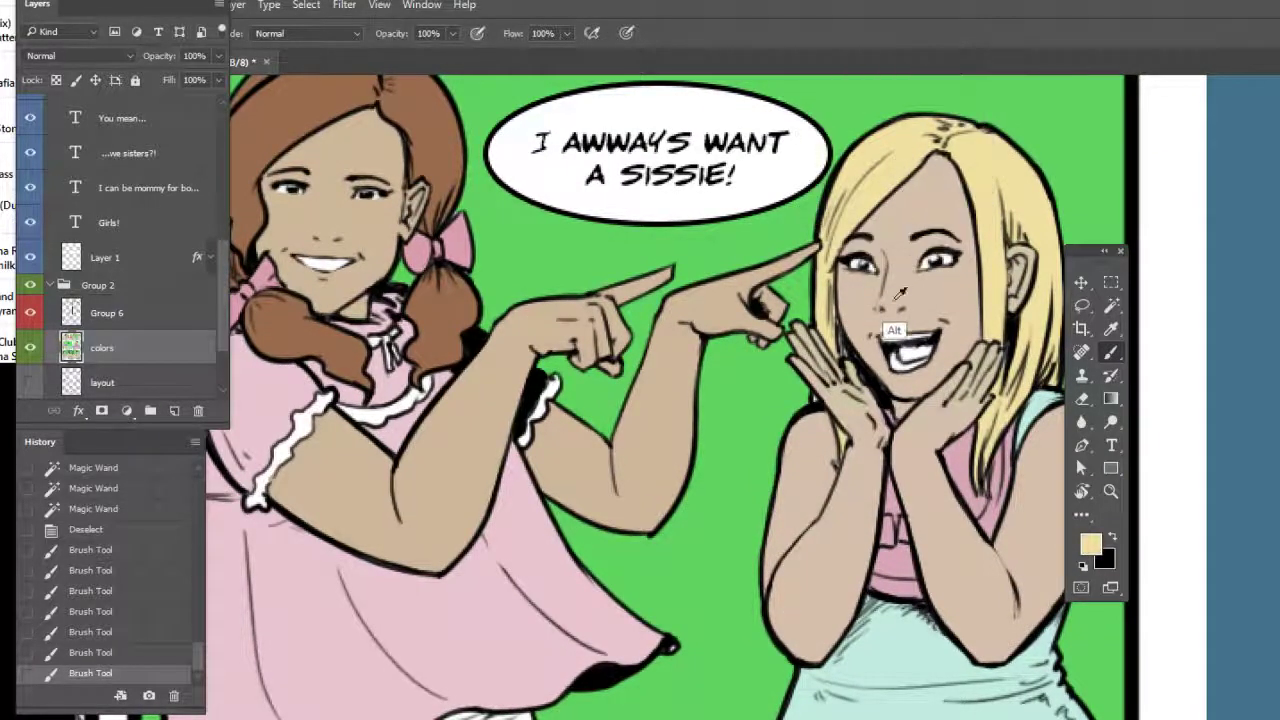
left_click(842, 392)
left_click_drag(940, 452, 758, 442)
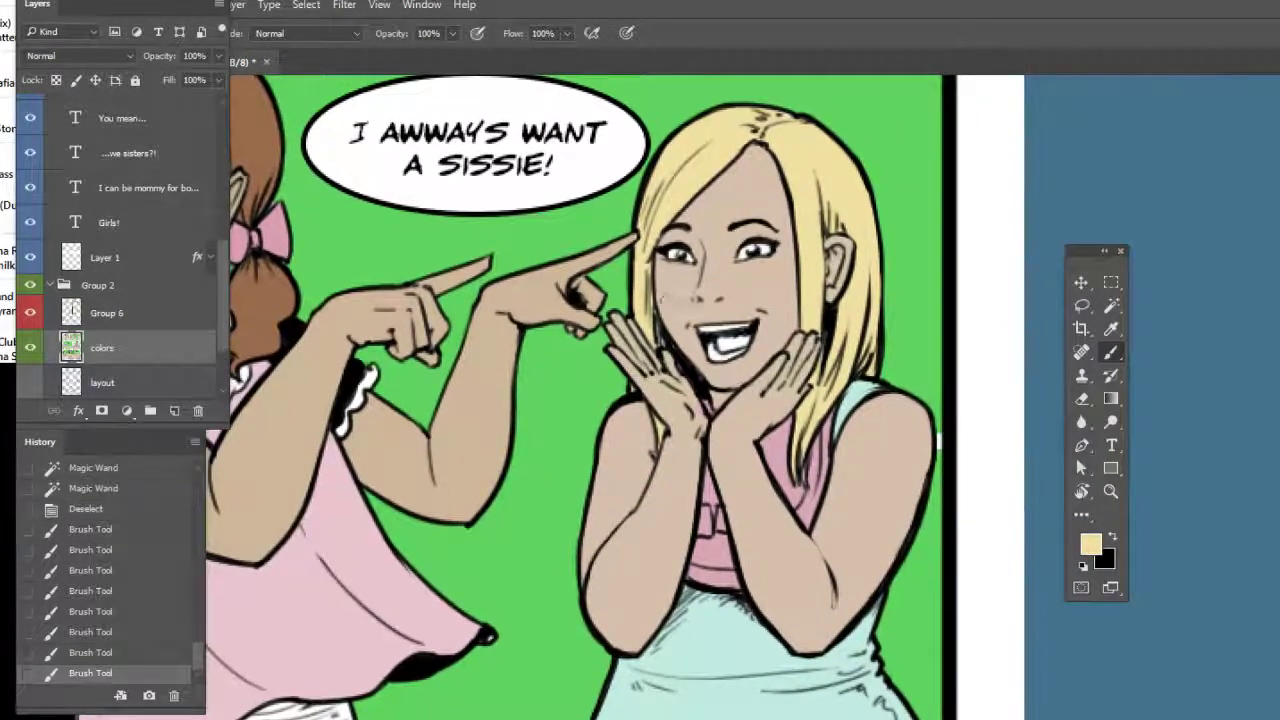
left_click_drag(667, 344, 678, 322)
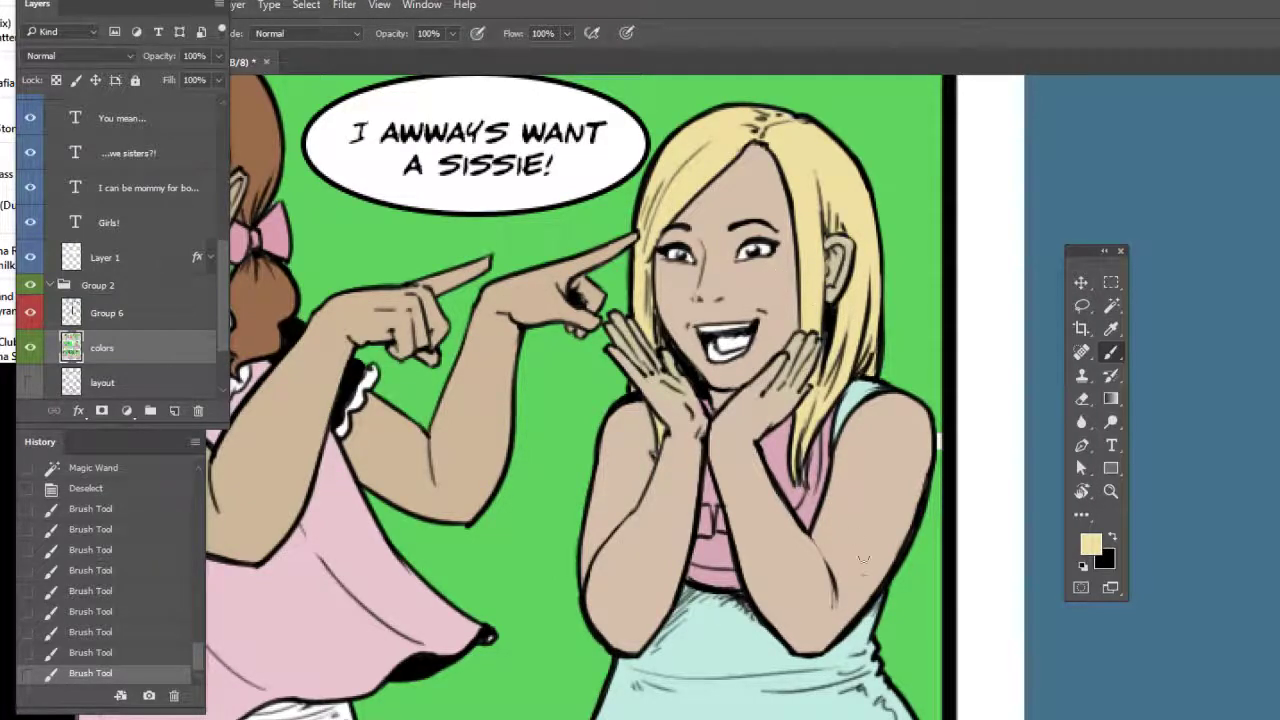
Sample the background green and touch up the gap between the blonde figure's shoulder and the third panel's border
scroll(880, 520, "down", 1)
left_click(921, 478, "alt")
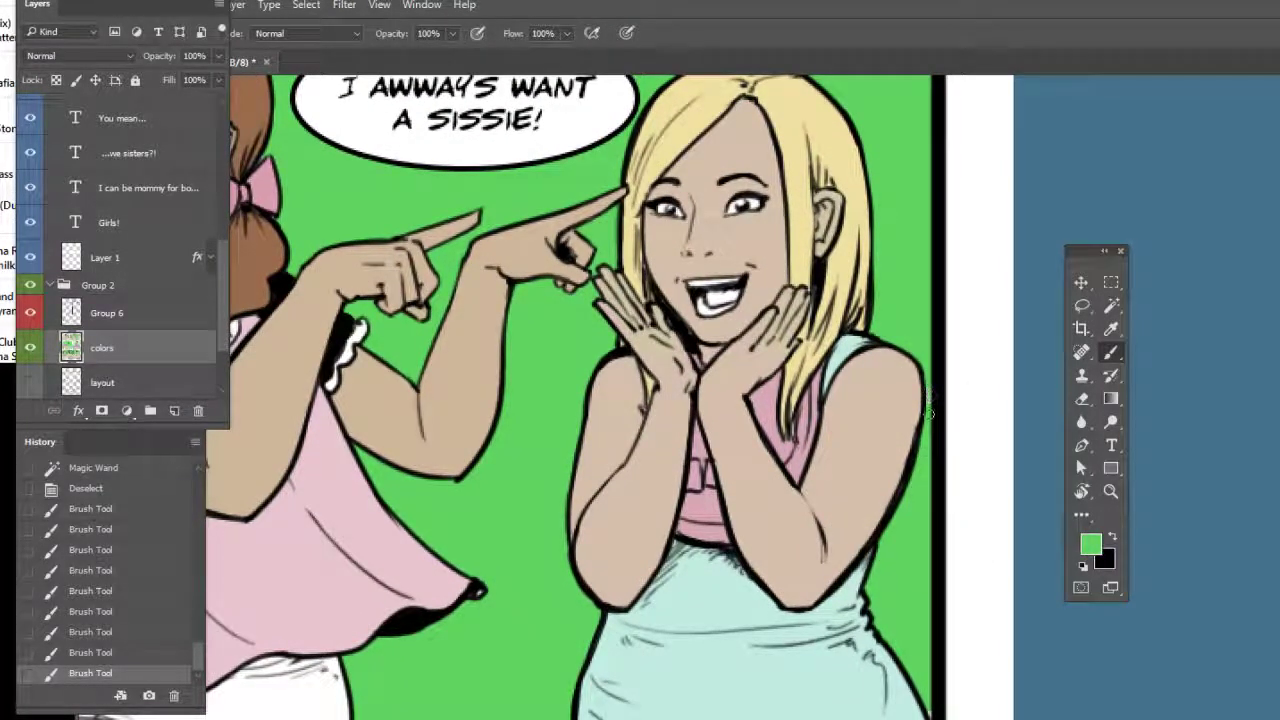
left_click_drag(928, 411, 922, 436)
Examine the second row's first panel for missed spots in the flat colors
left_click_drag(880, 589, 846, 424)
mouse_move(548, 592)
left_mouse_down()
mouse_move(780, 543)
mouse_move(829, 582)
left_mouse_up()
left_click_drag(680, 477, 837, 617)
left_click_drag(616, 614, 660, 494)
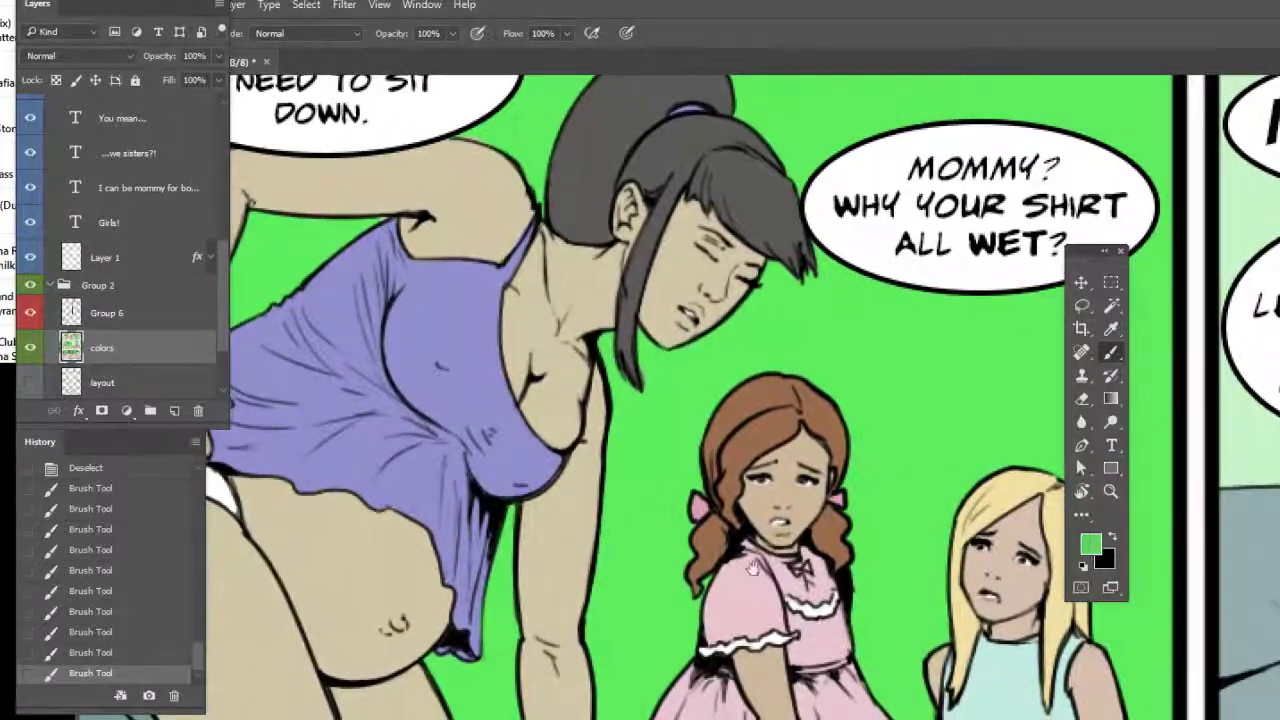
left_click_drag(882, 599, 814, 475)
left_click_drag(911, 615, 840, 548)
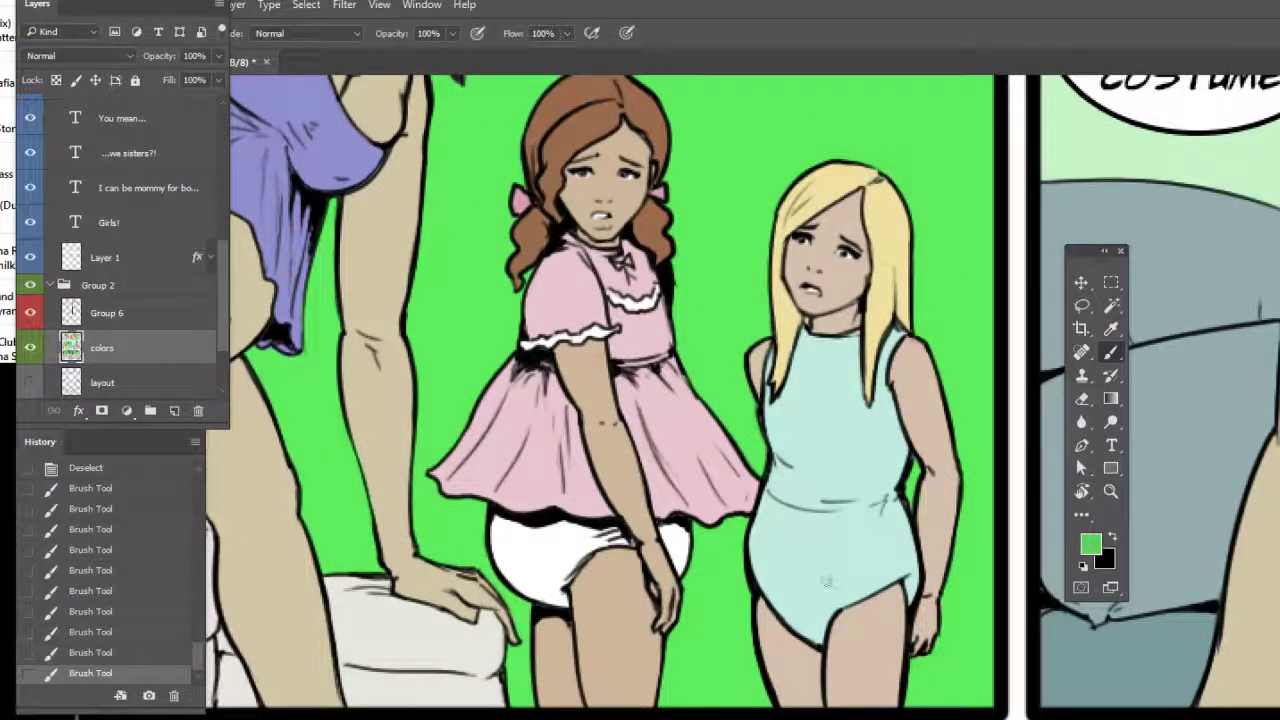
left_click_drag(755, 589, 904, 611)
left_click_drag(524, 518, 856, 587)
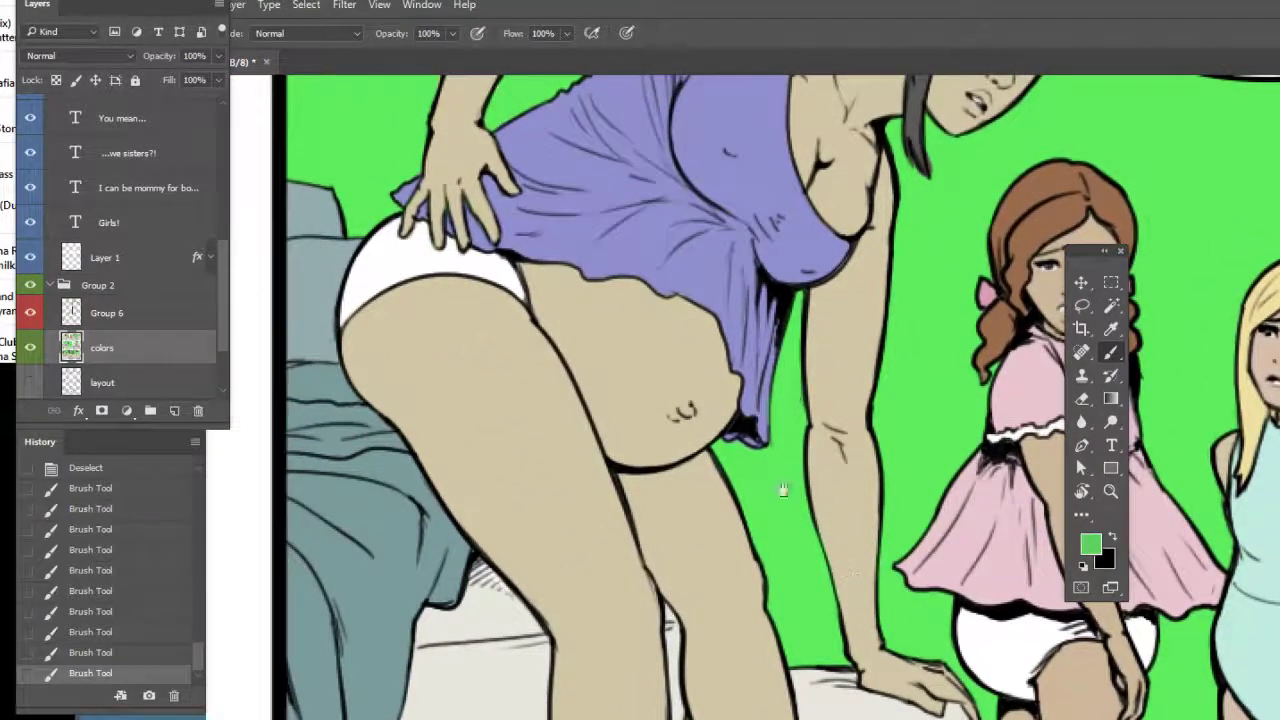
Sample the skin color and background green, and touch up the raised arm below the speech balloon in the second row's first panel
left_click_drag(789, 401, 760, 653)
left_click(692, 268, "alt")
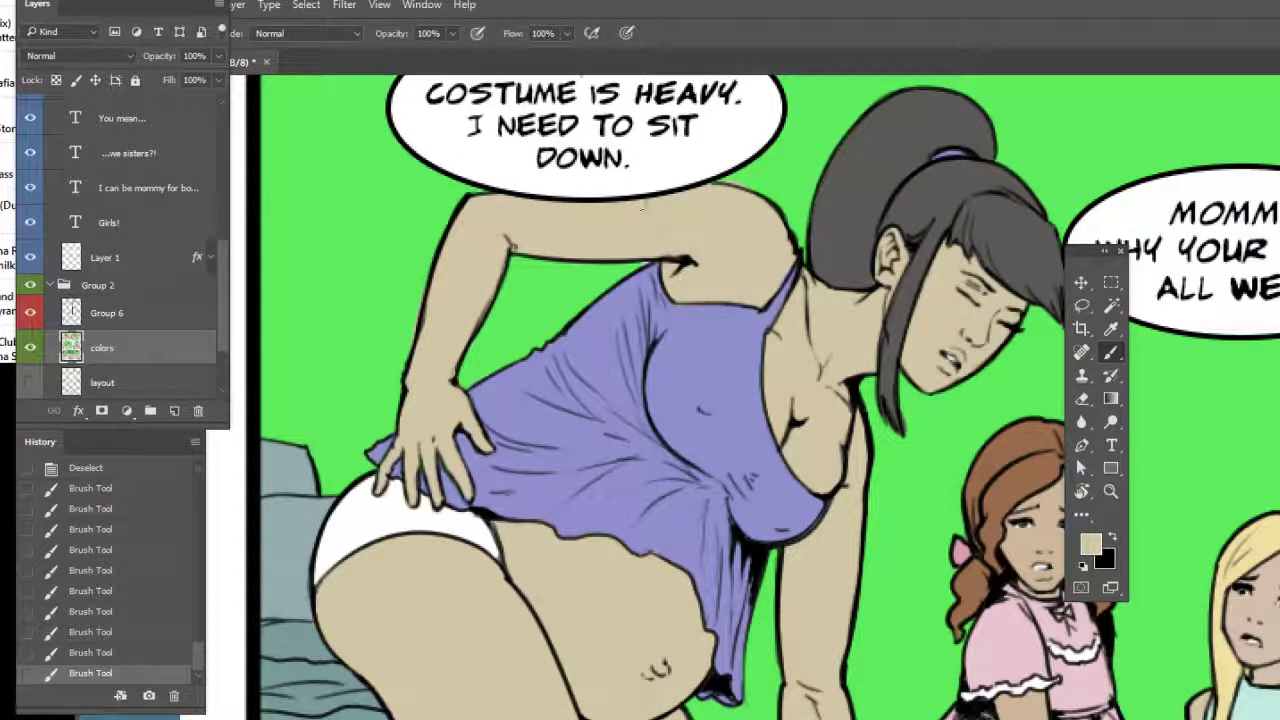
left_click_drag(694, 190, 766, 211)
left_click(711, 180, "alt")
left_click(762, 211, "alt")
left_click(643, 300, "alt")
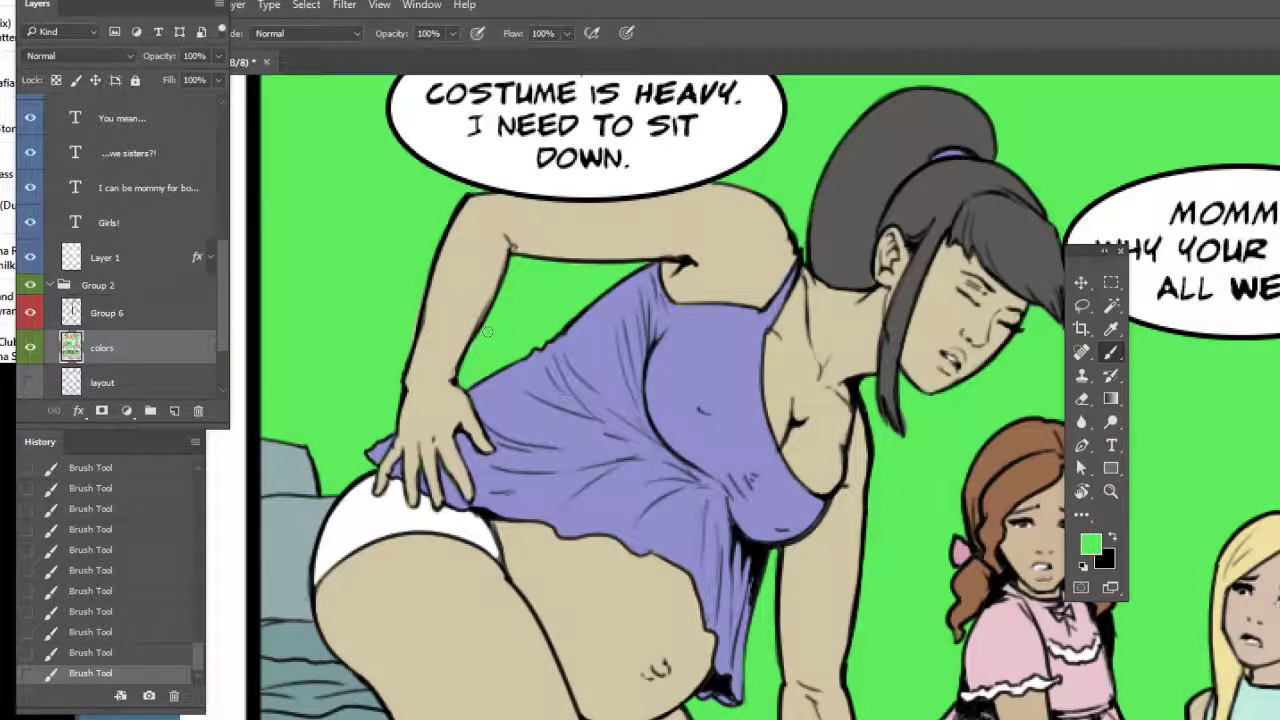
left_click_drag(713, 583, 692, 558)
Sample the purple of the clothing and touch up its lower edge in the second row's first panel
left_click(665, 503, "alt")
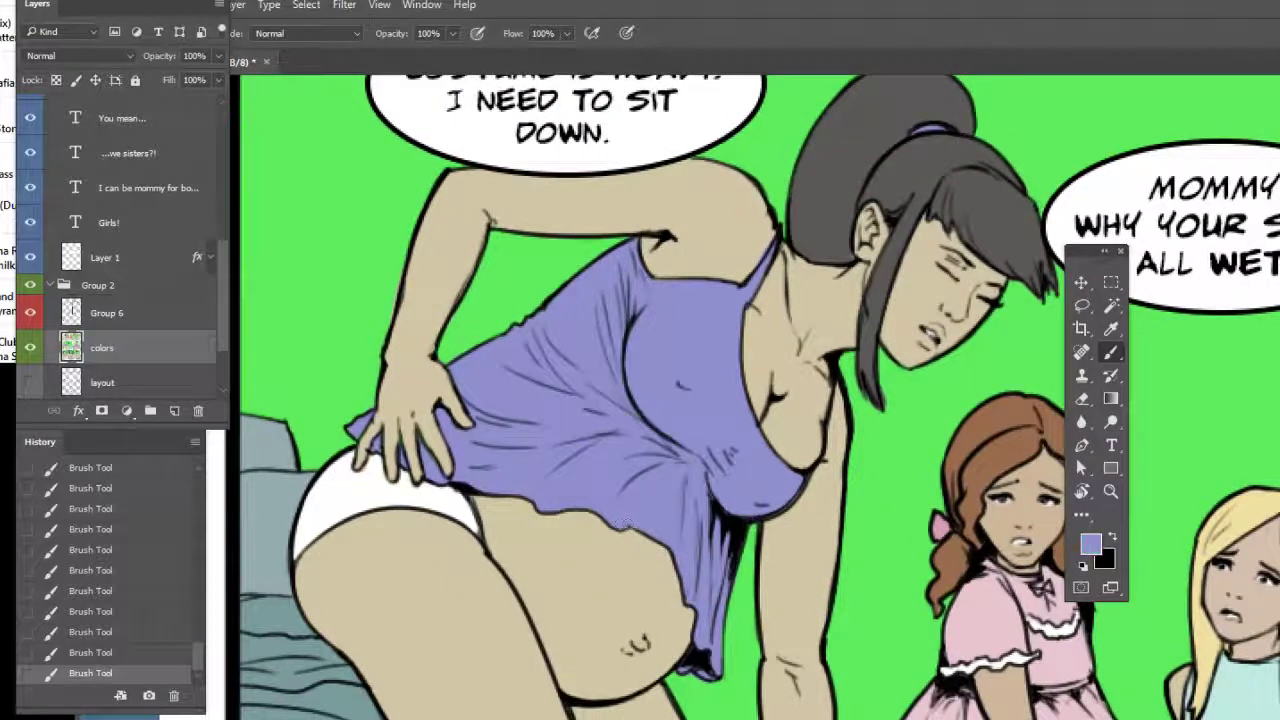
left_click_drag(857, 537, 823, 471)
left_click_drag(720, 650, 807, 383)
Sample the dark hair and skin colors and touch up the hair ends around the neck in the second row's last panel
scroll(885, 550, "right", 15)
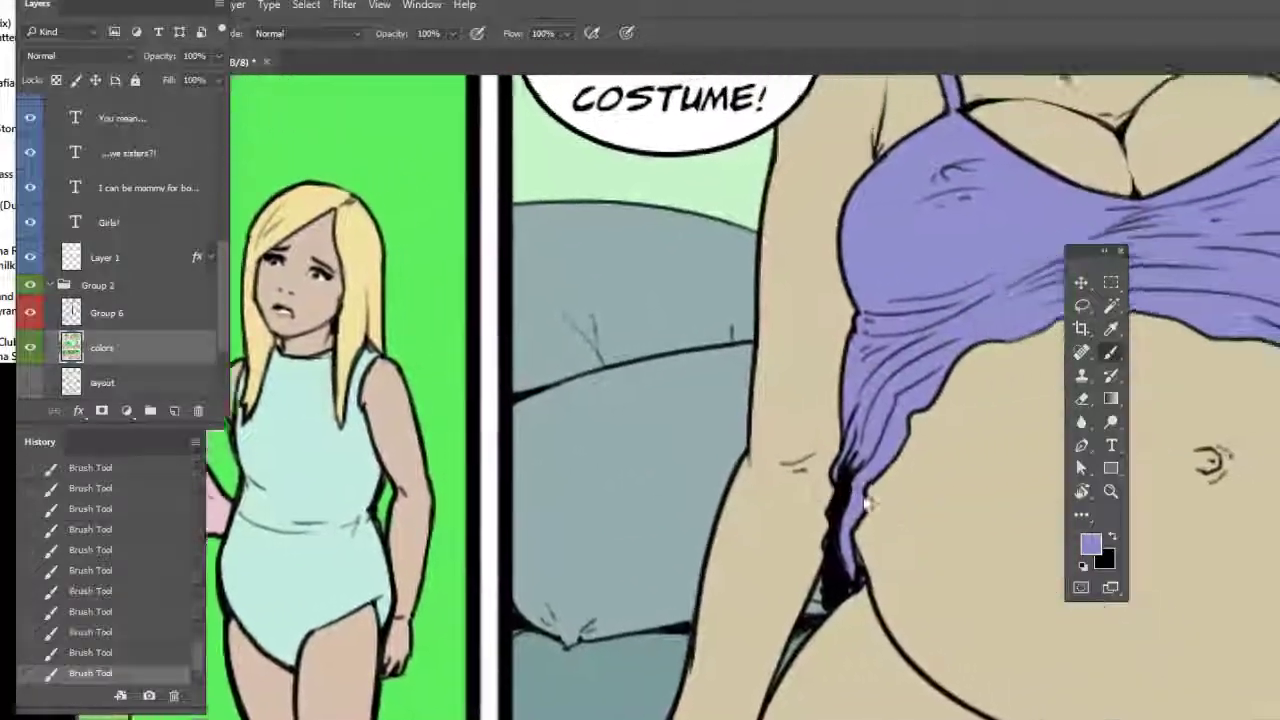
left_click_drag(866, 505, 674, 563)
left_click_drag(820, 477, 770, 661)
left_click_drag(822, 440, 752, 661)
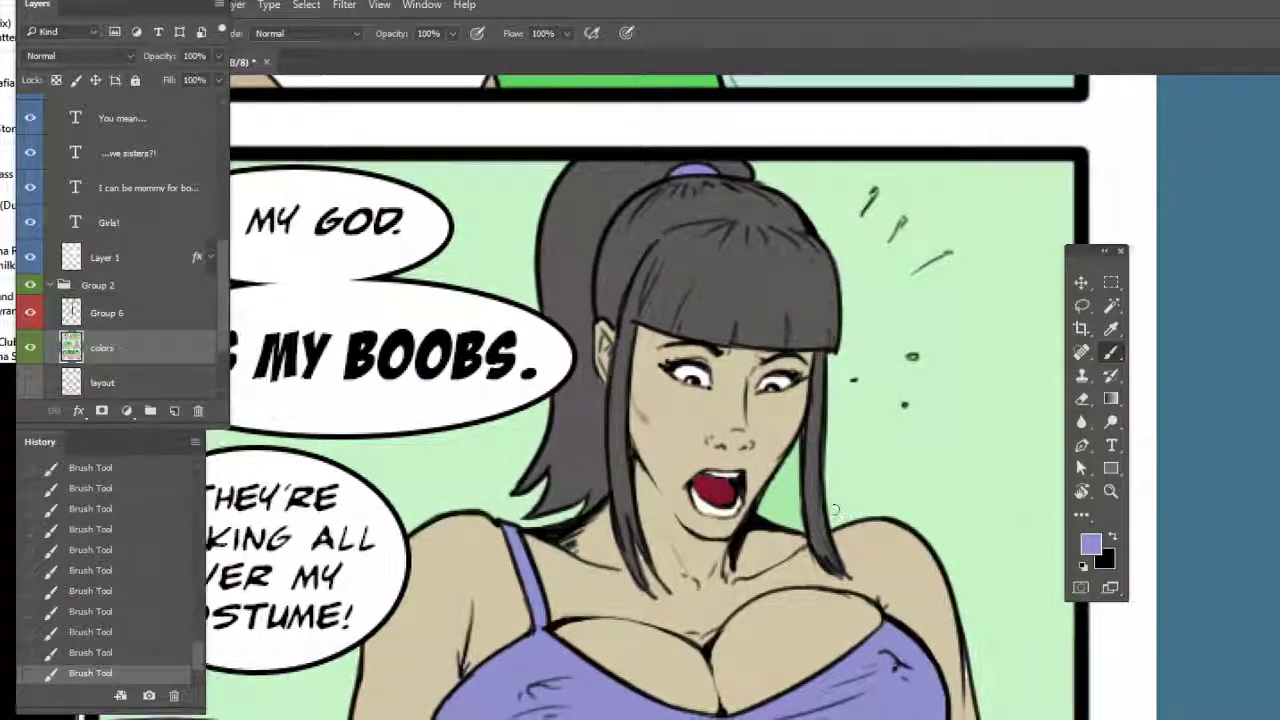
left_click(583, 498, "alt")
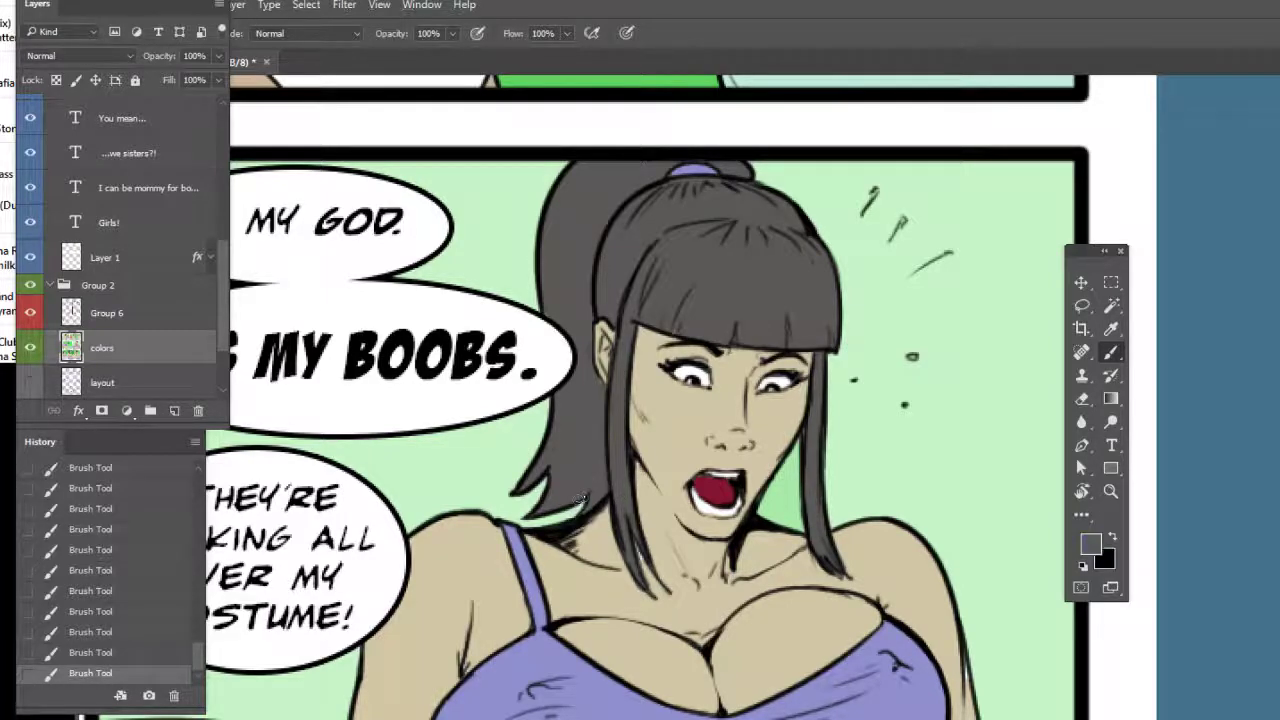
left_click(655, 588, "alt")
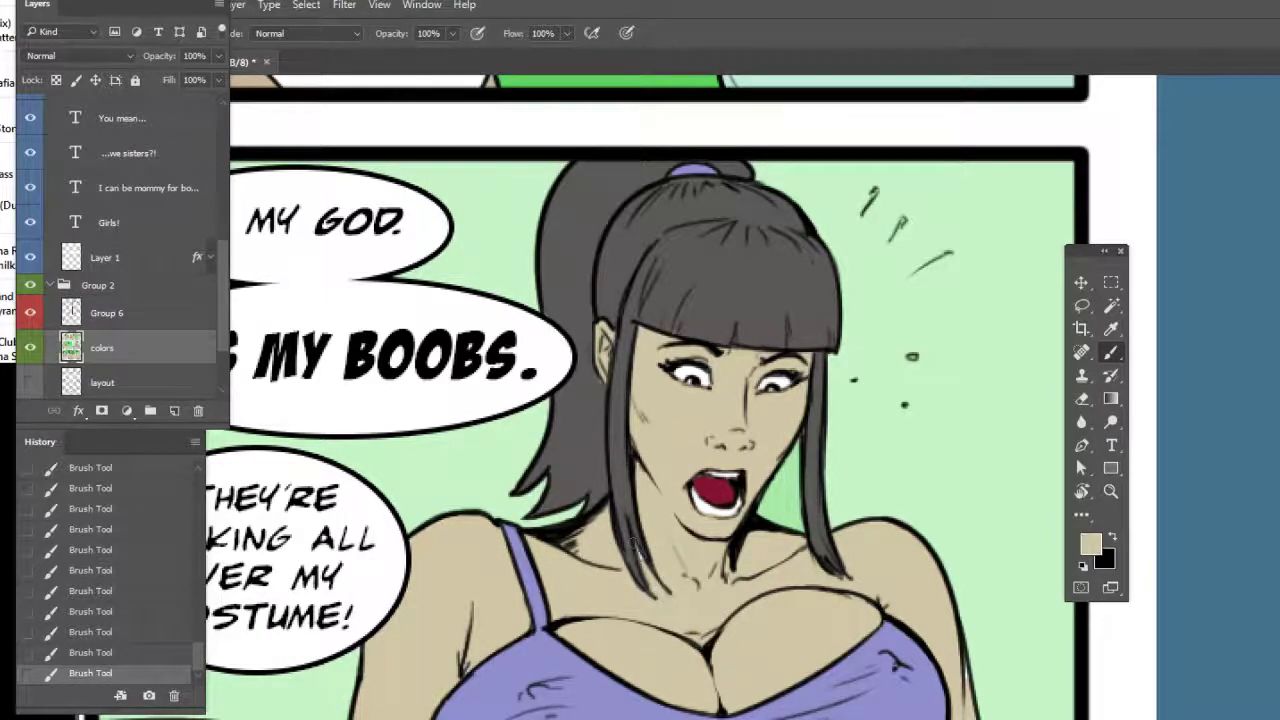
left_click(804, 458, "alt")
left_click(786, 518, "alt")
mouse_move(798, 440)
left_mouse_down()
mouse_move(791, 470)
mouse_move(869, 489)
mouse_move(879, 466)
left_mouse_up()
Sample the dark hair and skin colors and clean up around the ear and bangs in the second row's last panel
left_click(606, 442, "alt")
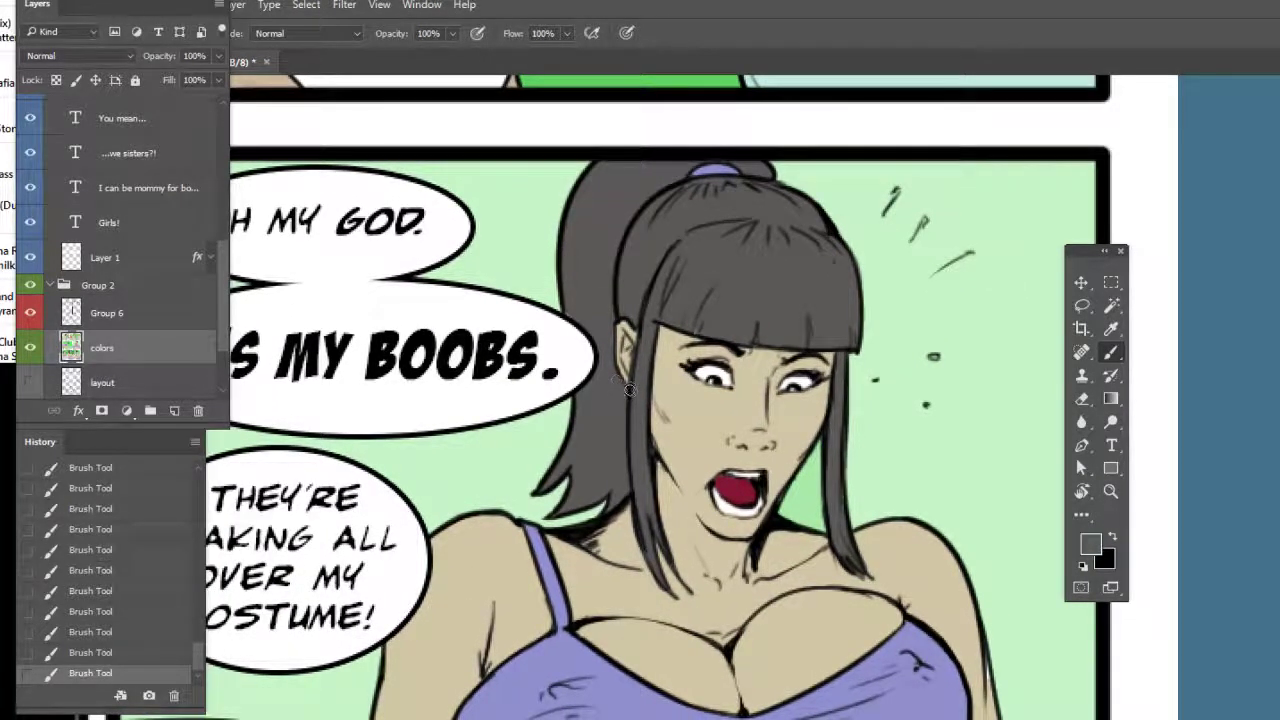
left_click(677, 491, "alt")
left_click(716, 322, "alt")
left_click_drag(684, 330, 700, 331)
Sample the skin color and touch up the arm where it meets the purple clothing in the second row's last panel
left_click_drag(756, 555, 786, 451)
left_click_drag(831, 247, 835, 242)
left_click_drag(803, 516, 884, 310)
left_click(615, 362, "alt")
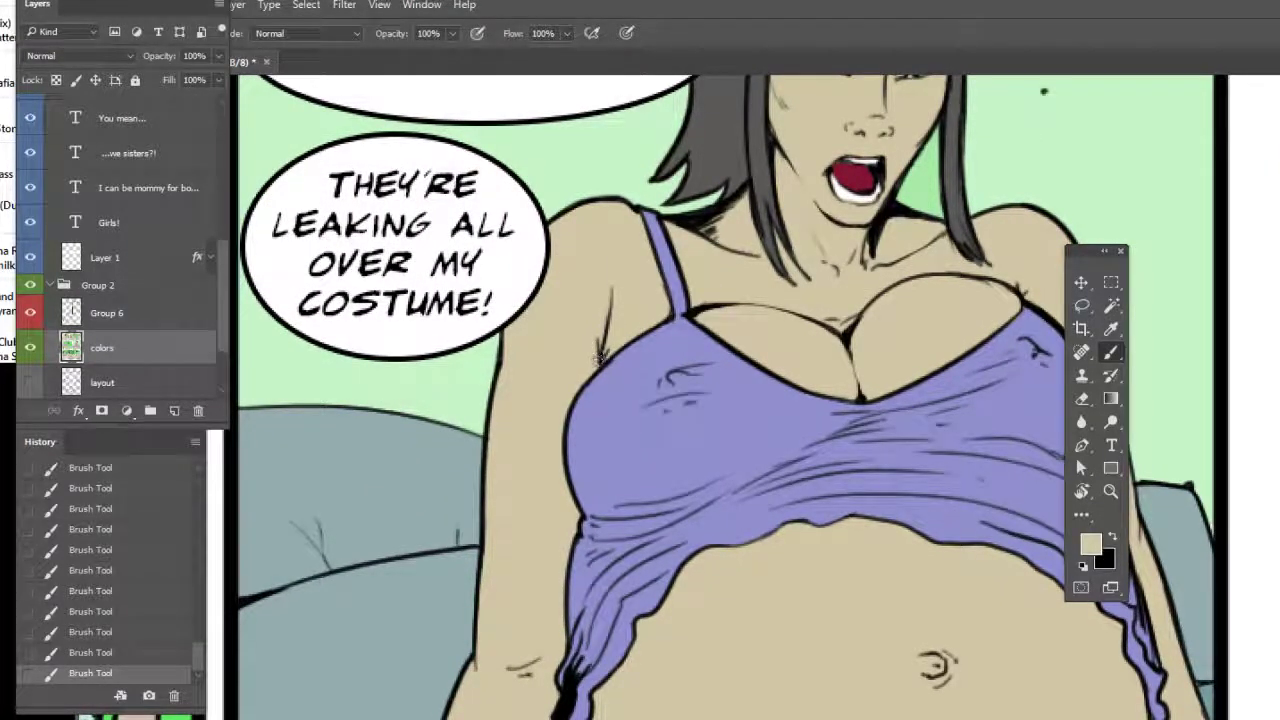
Sample the dark hair color and touch up the ponytail figure's hair in the third row's last panel
mouse_move(743, 590)
left_mouse_down()
mouse_move(766, 423)
mouse_move(753, 378)
left_mouse_up()
mouse_move(742, 633)
left_mouse_down()
mouse_move(636, 581)
mouse_move(516, 570)
mouse_move(688, 311)
mouse_move(712, 150)
left_mouse_up()
mouse_move(590, 686)
left_mouse_down()
mouse_move(651, 480)
mouse_move(552, 500)
left_mouse_up()
left_click_drag(590, 453, 584, 460)
left_click(749, 194, "alt")
left_click(744, 178)
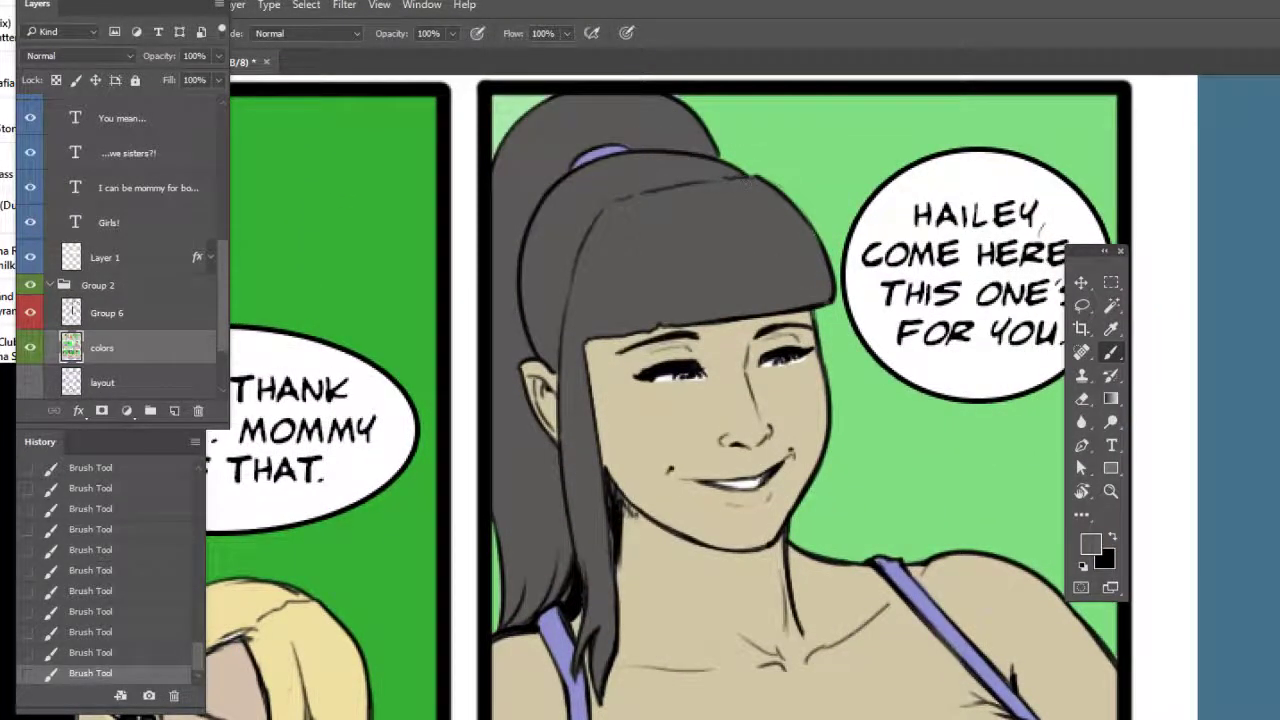
Sample the skin color and touch up missed spots around the hair strands and shoulder strap in the third row's last panel
left_click_drag(875, 443, 828, 423)
left_click(743, 405, "alt")
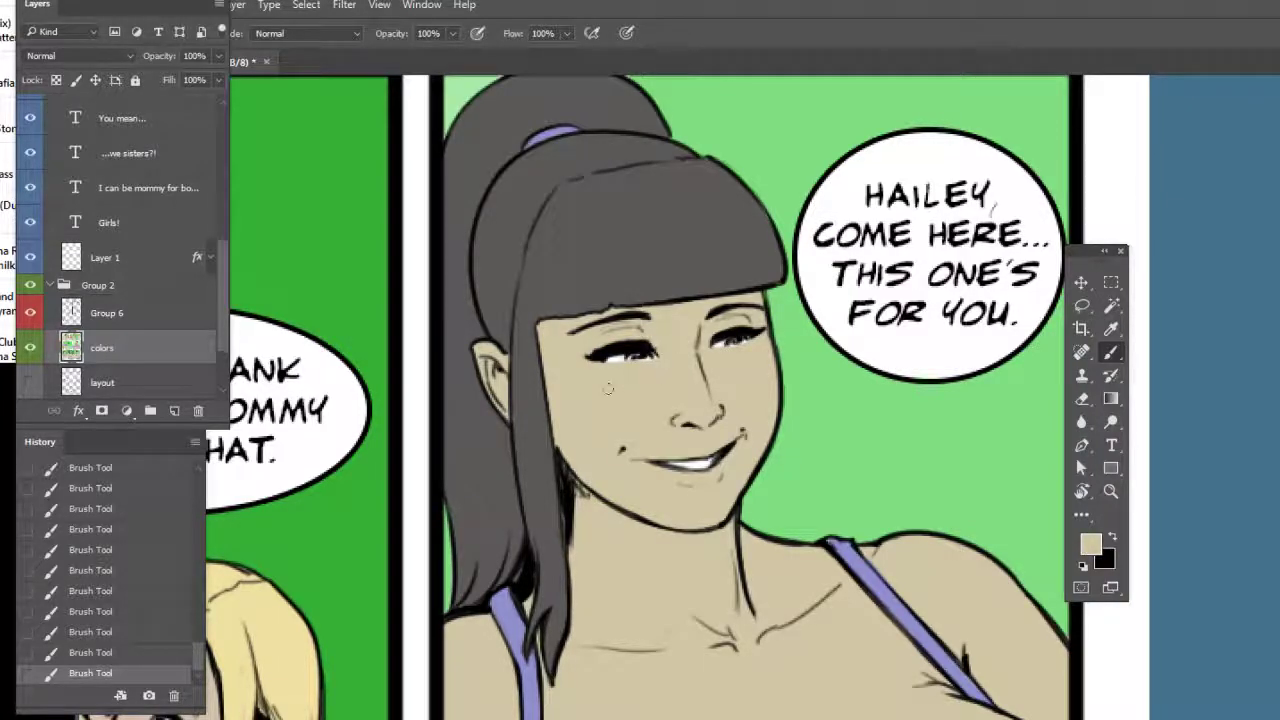
left_click(545, 580, "alt")
left_click_drag(763, 597, 703, 393)
left_click(536, 578, "alt")
left_click_drag(520, 569, 529, 570)
Check the flat colors from the third row back up to the first row's first panel, with the Magic Wand ready
left_click_drag(603, 457, 706, 663)
left_click_drag(453, 301, 955, 715)
left_click_drag(710, 403, 752, 715)
left_click_drag(746, 337, 740, 690)
left_click_drag(720, 384, 722, 688)
mouse_move(702, 396)
left_mouse_down()
mouse_move(708, 557)
mouse_move(766, 533)
left_mouse_up()
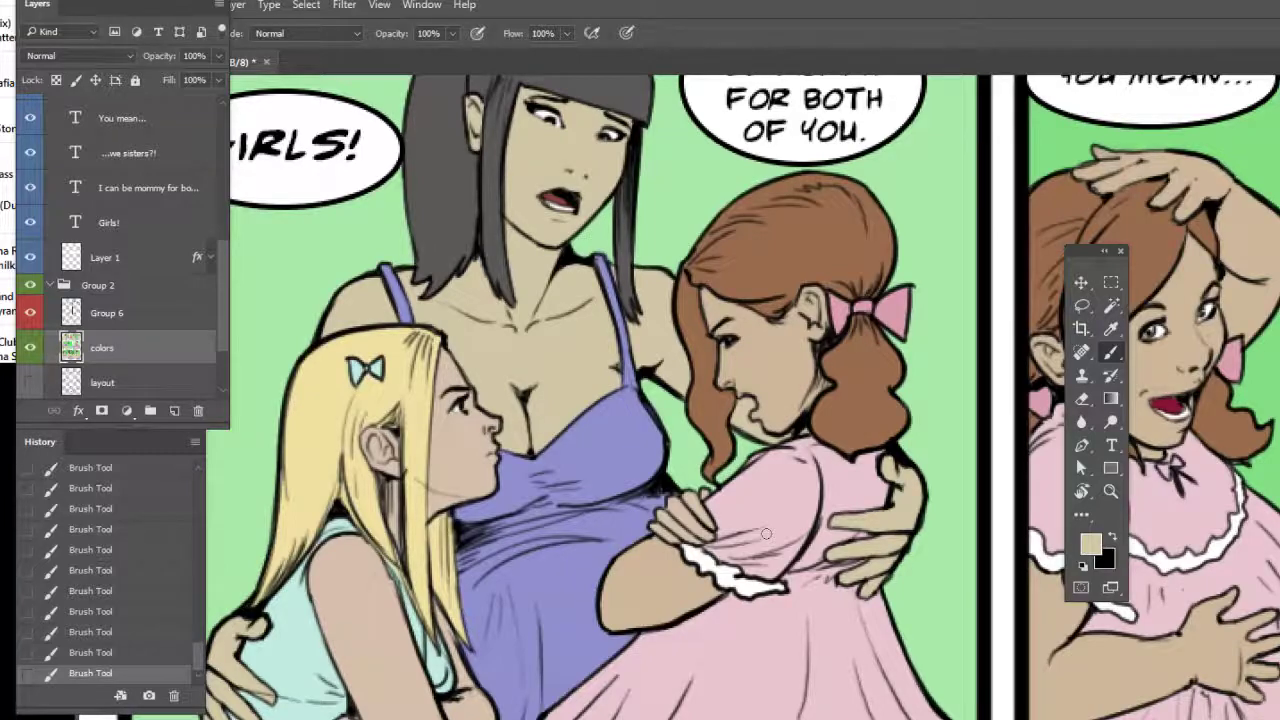
left_click_drag(860, 588, 870, 530)
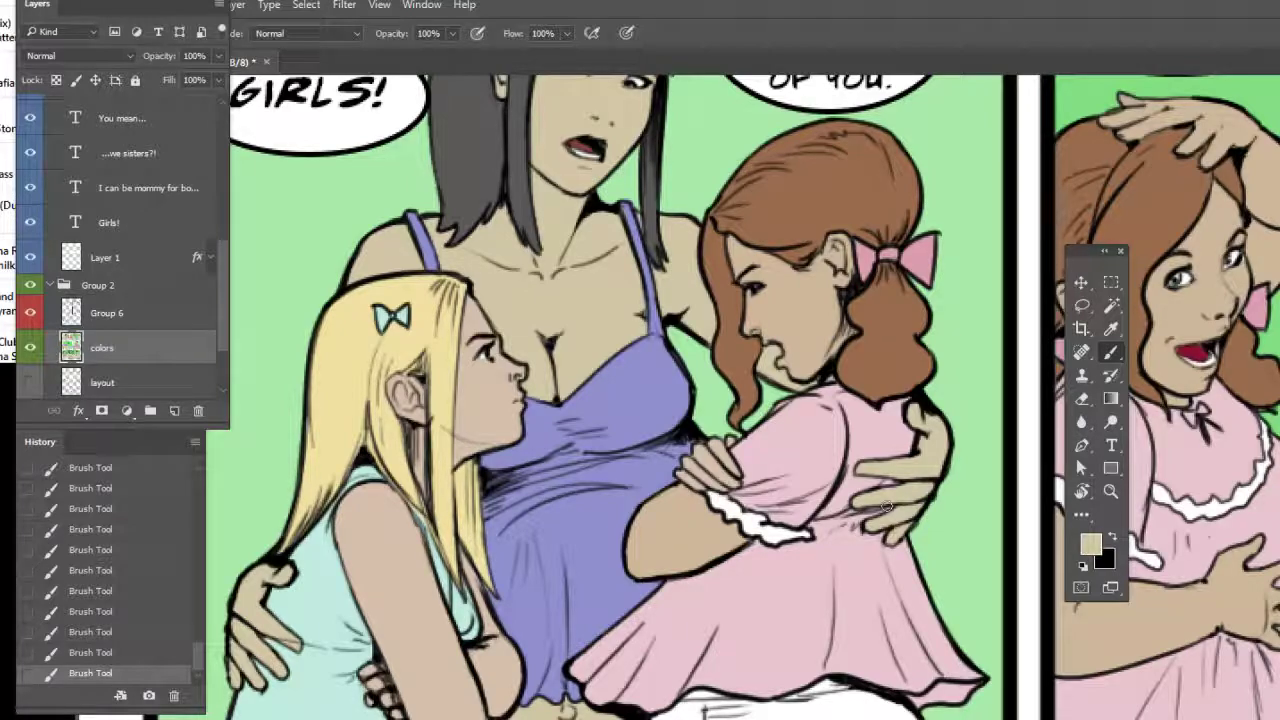
left_click(1110, 305)
left_click_drag(972, 436, 937, 557)
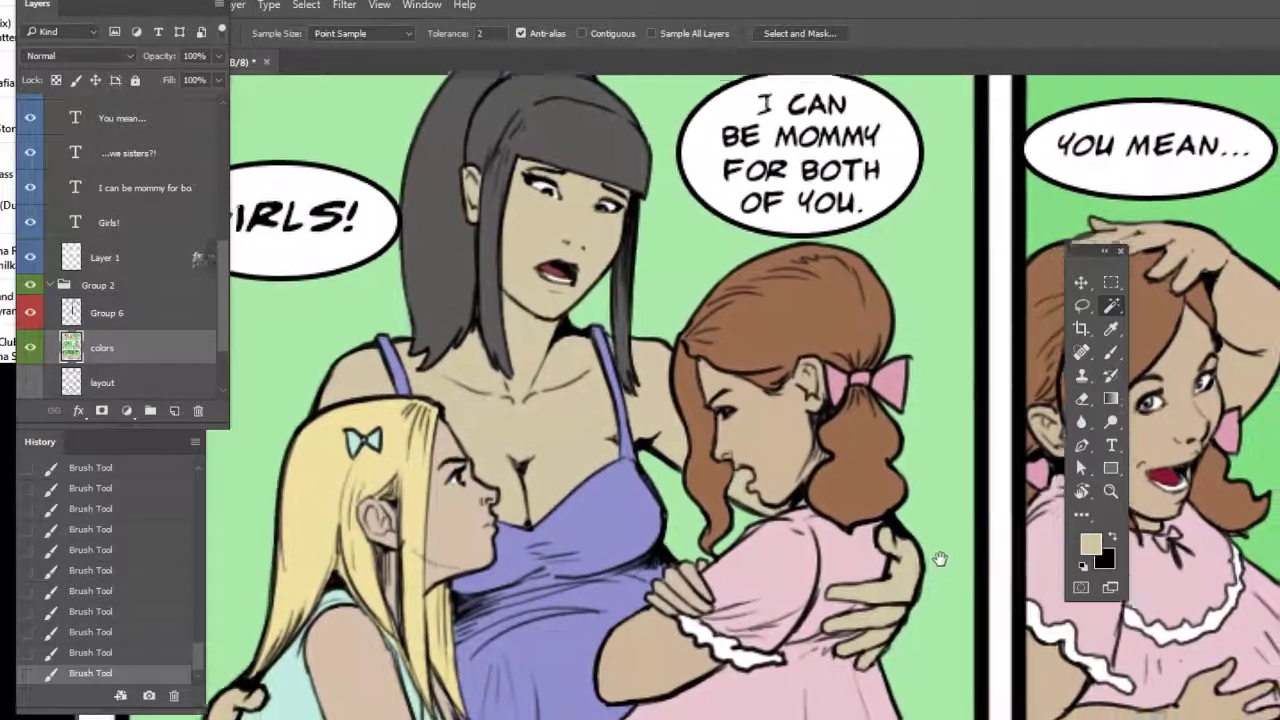
left_click_drag(984, 478, 957, 451)
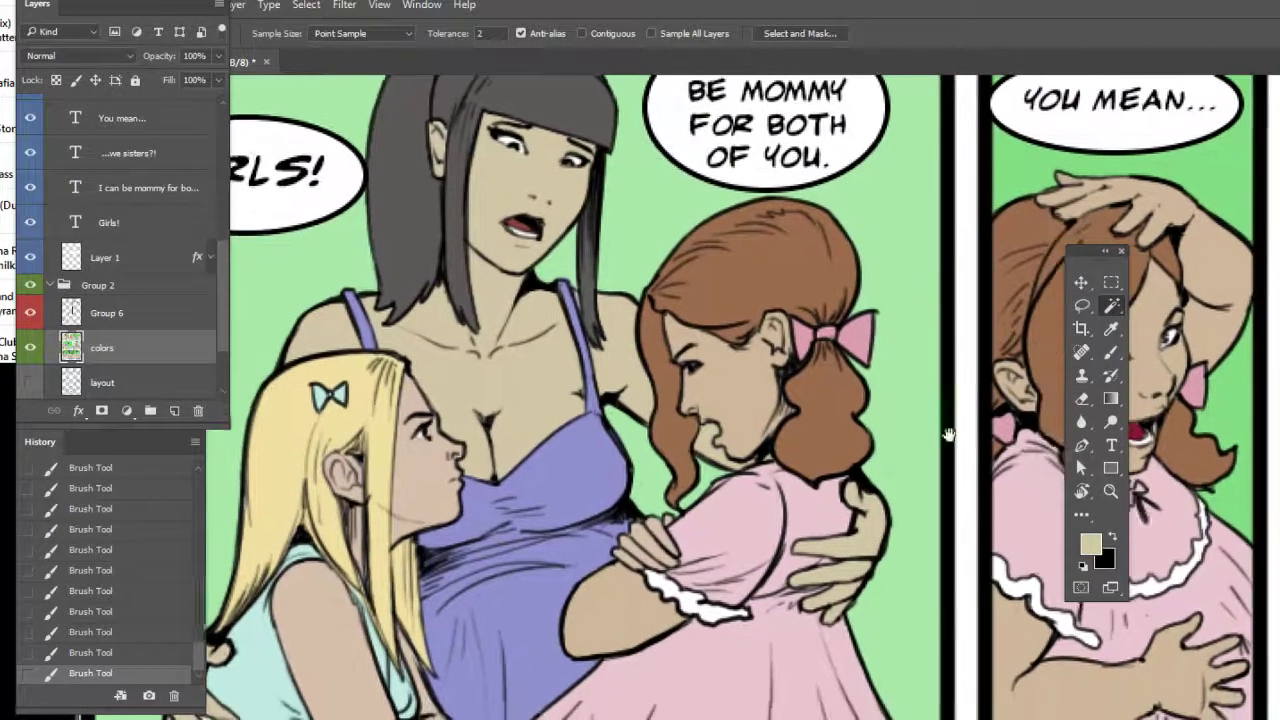
left_click_drag(1158, 466, 1000, 436)
left_click_drag(780, 496, 1015, 487)
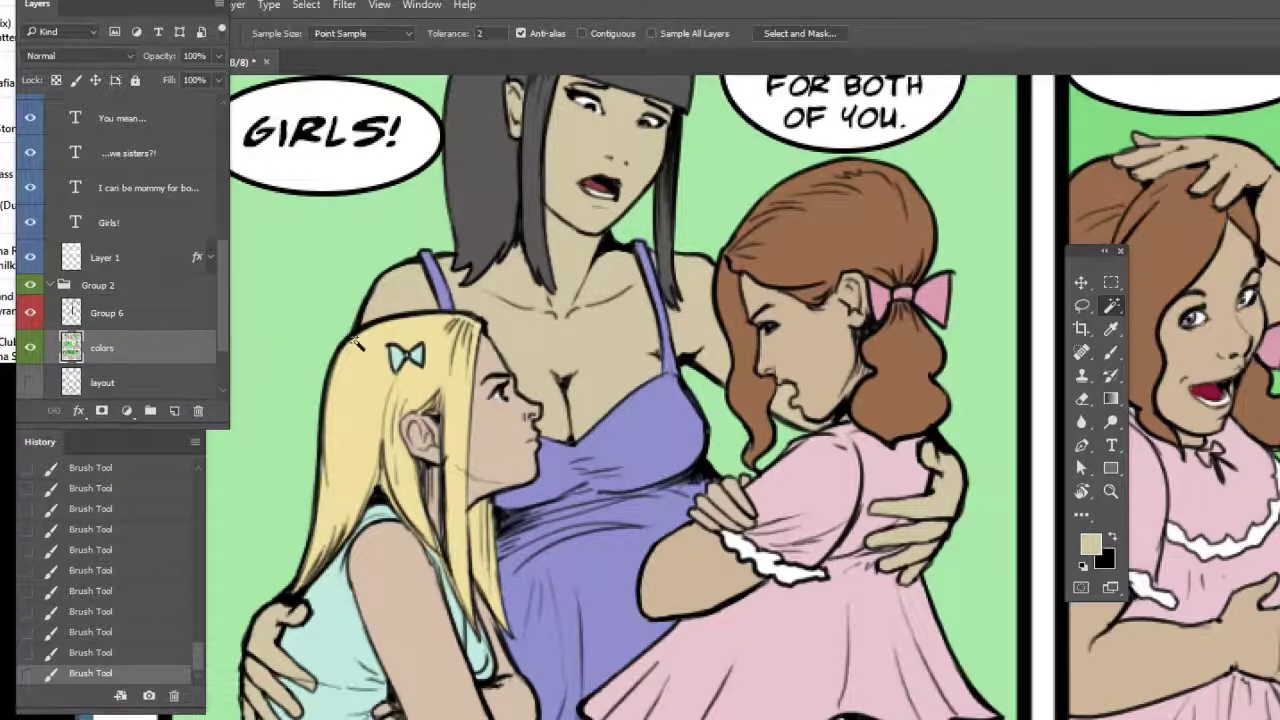
left_click_drag(619, 4, 604, 0)
left_click_drag(650, 318, 690, 332)
Duplicate the colors layer and move the copy below the original
left_click(188, 313)
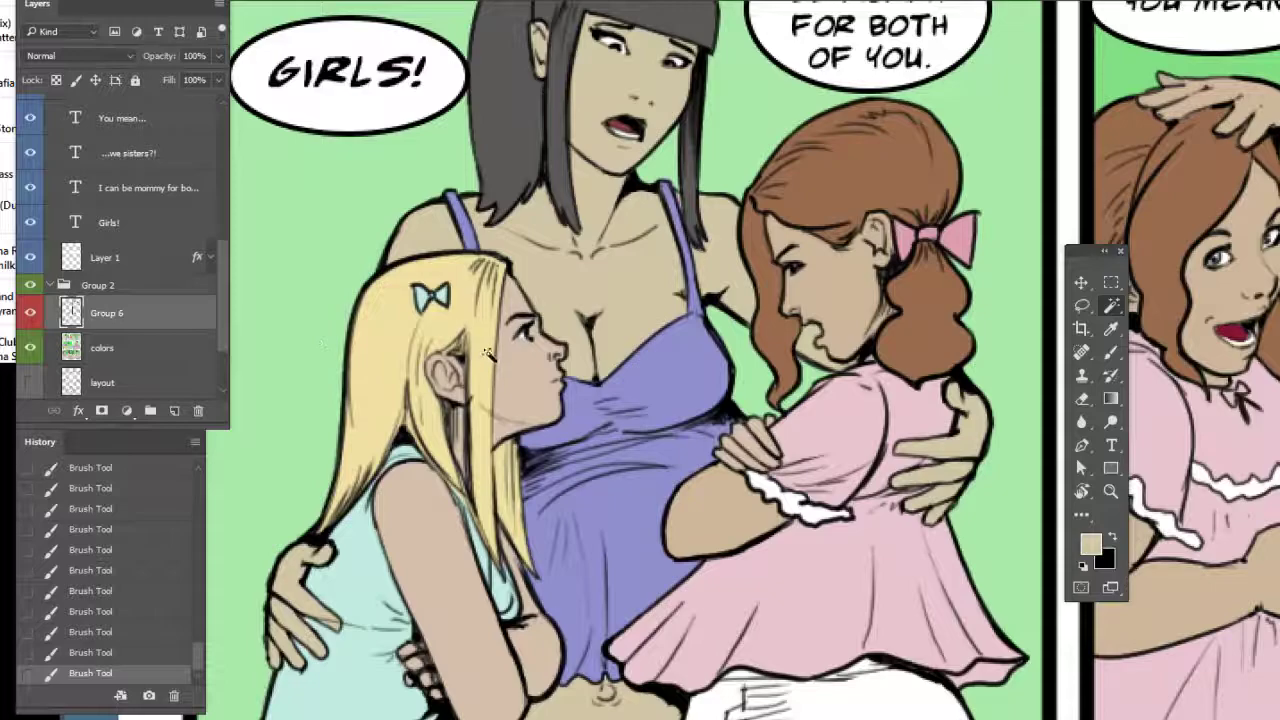
left_click(170, 352)
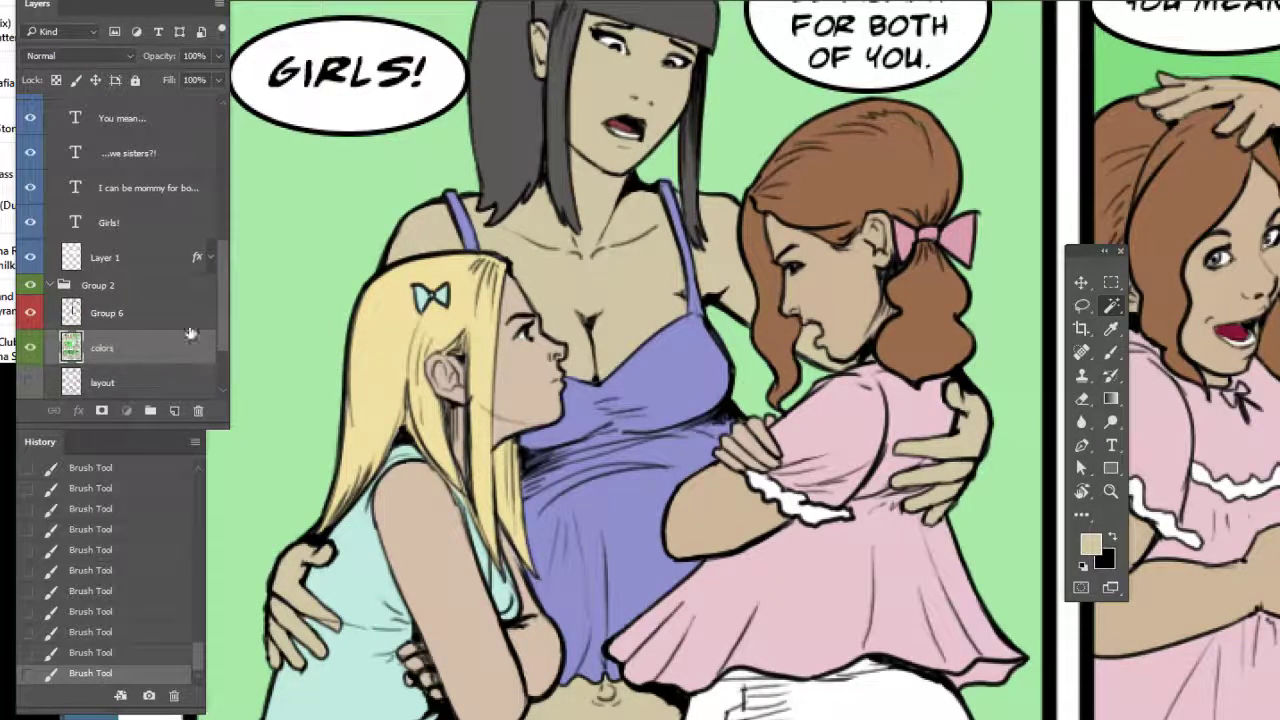
left_click_drag(180, 346, 174, 410)
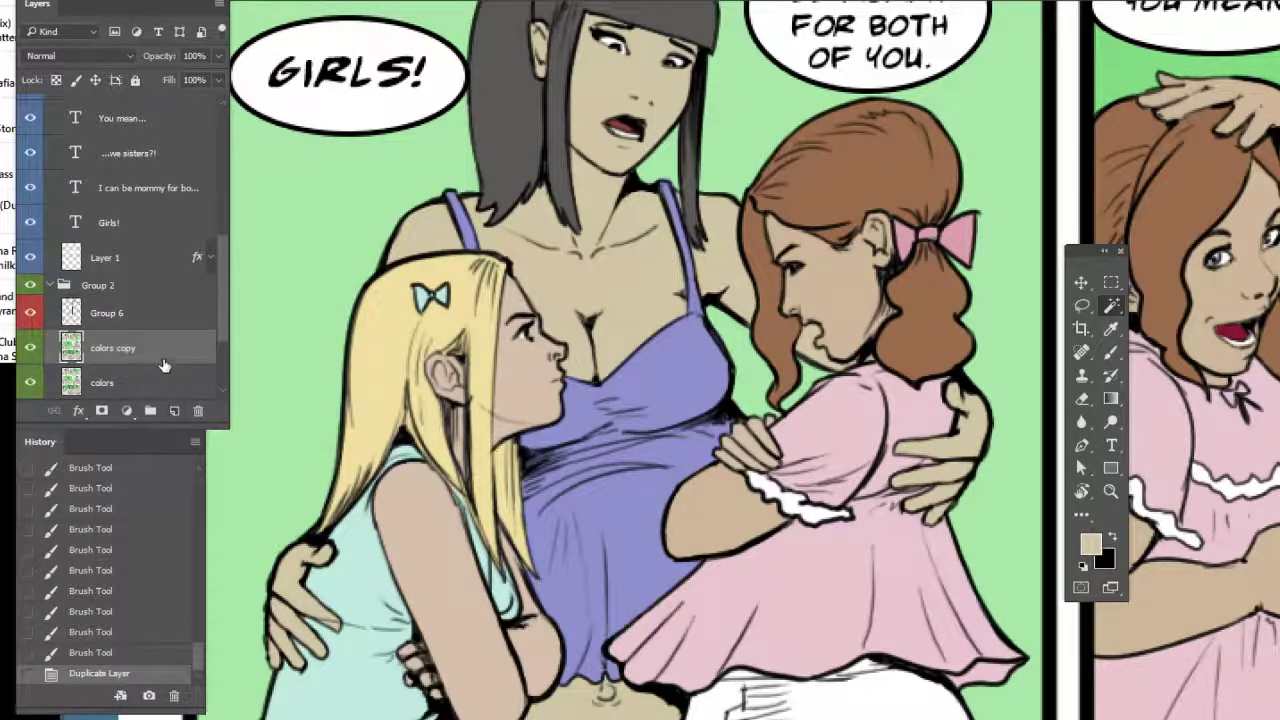
left_click_drag(171, 352, 172, 398)
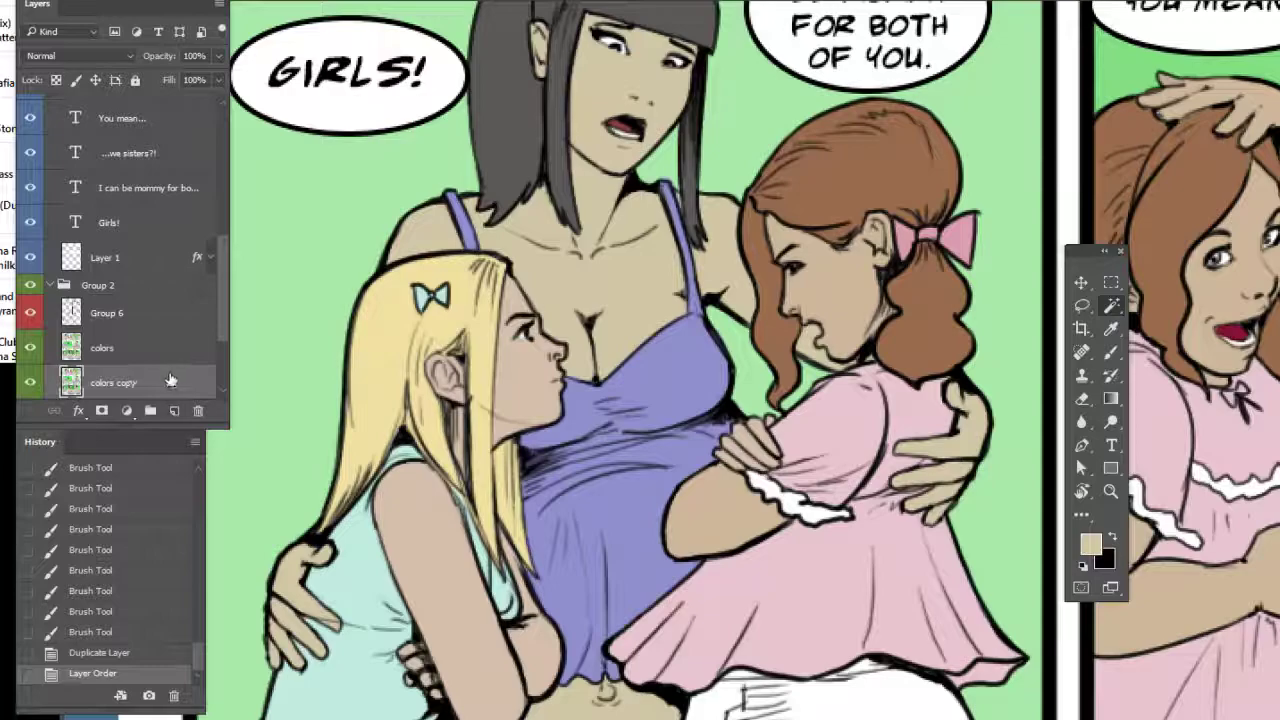
Hide the colors copy layer
right_click(179, 364)
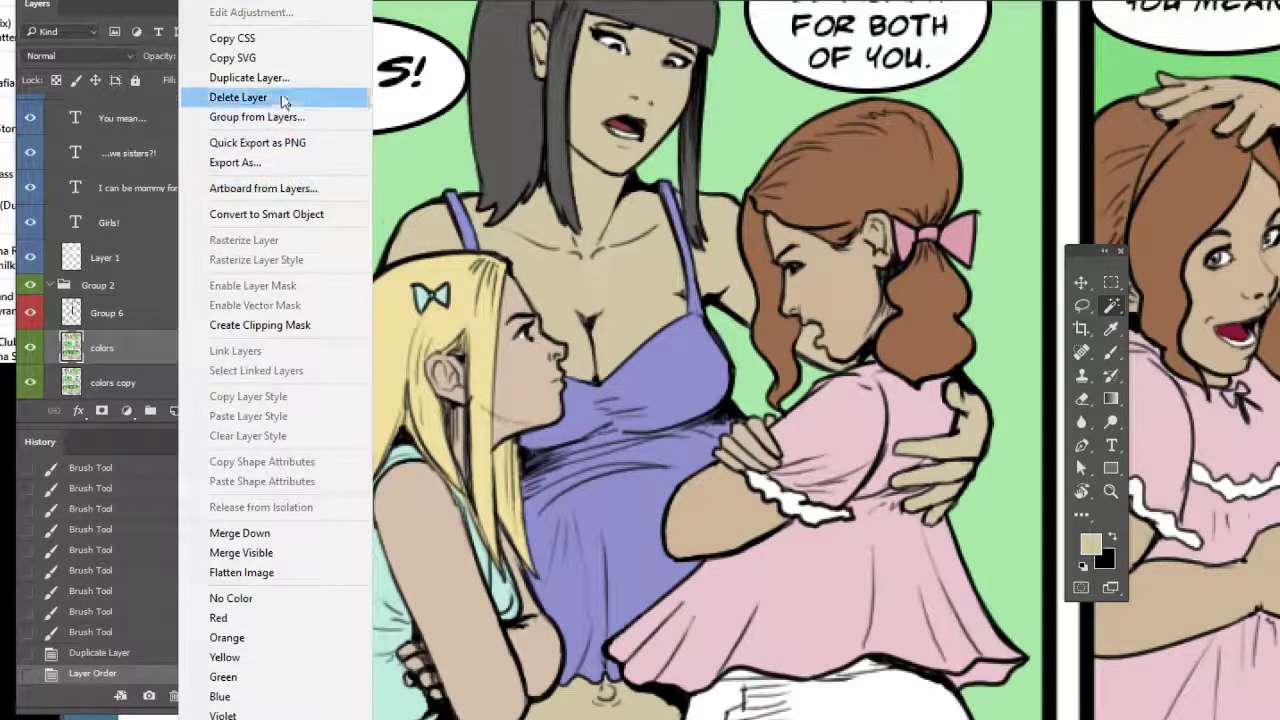
left_click(172, 370)
left_click(176, 375)
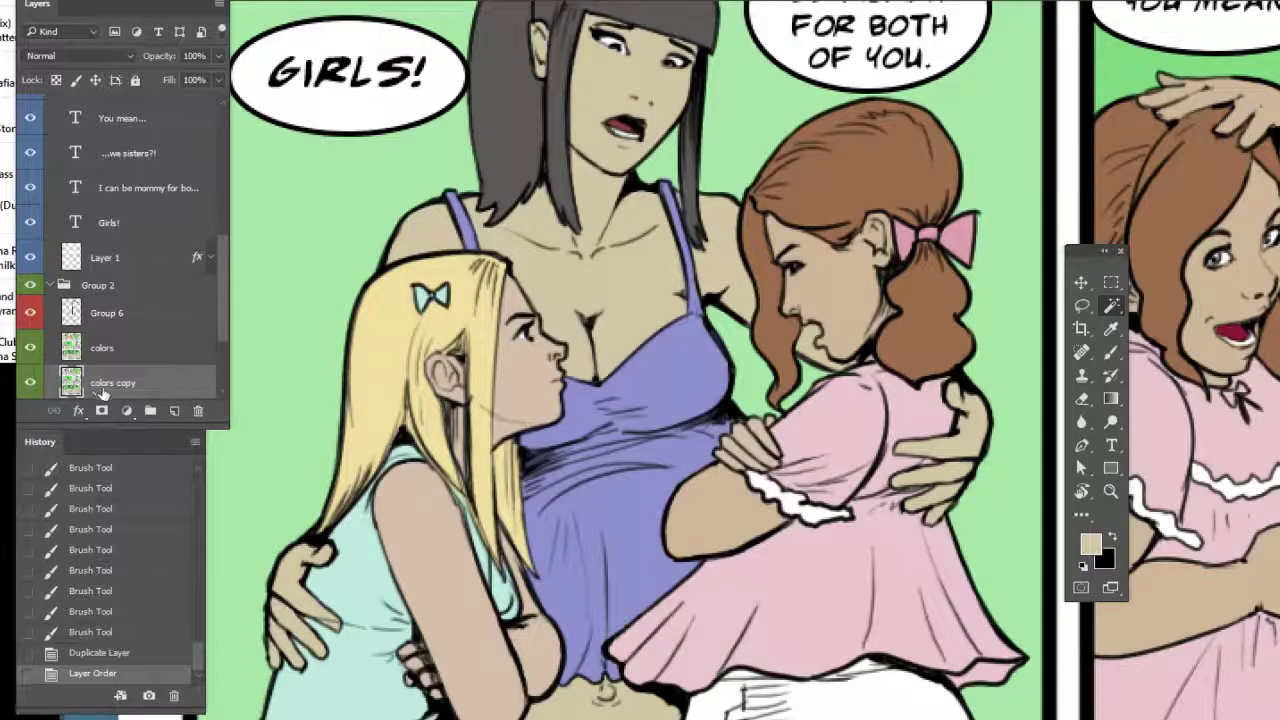
left_click(30, 388)
left_click(30, 382)
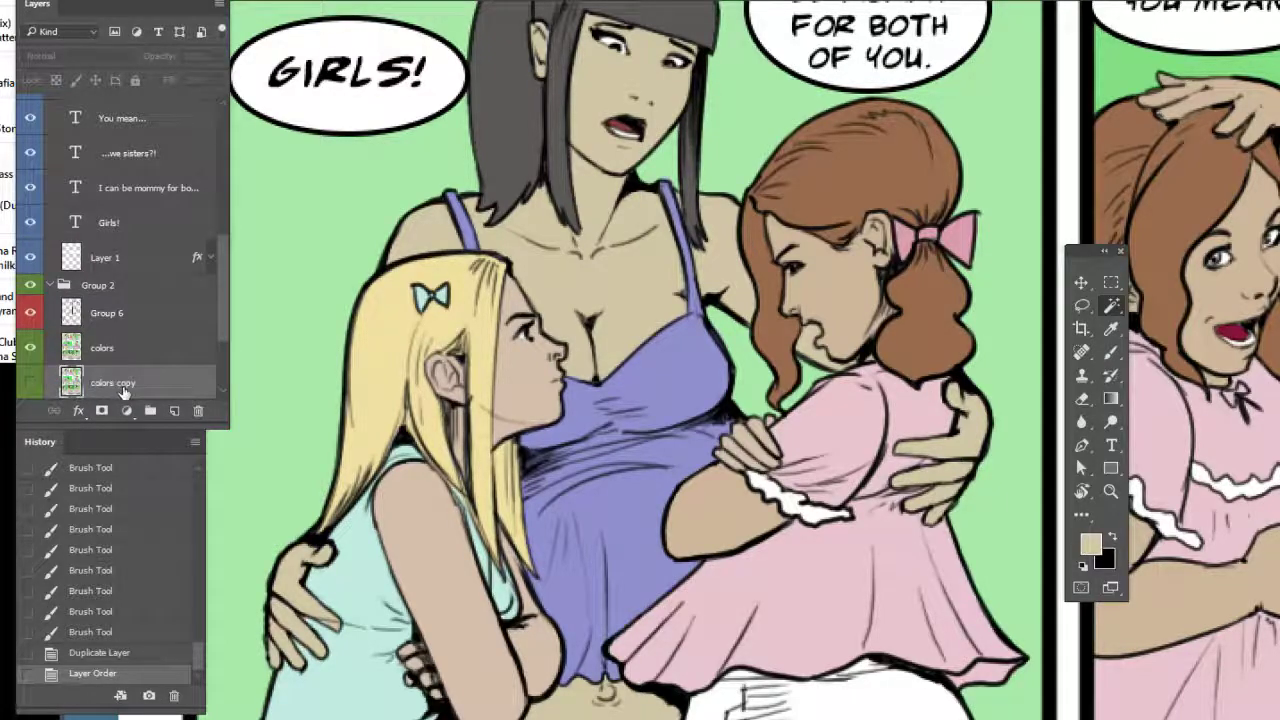
Lock all properties of the Group 6 layer and make colors copy the active layer
left_click(168, 314)
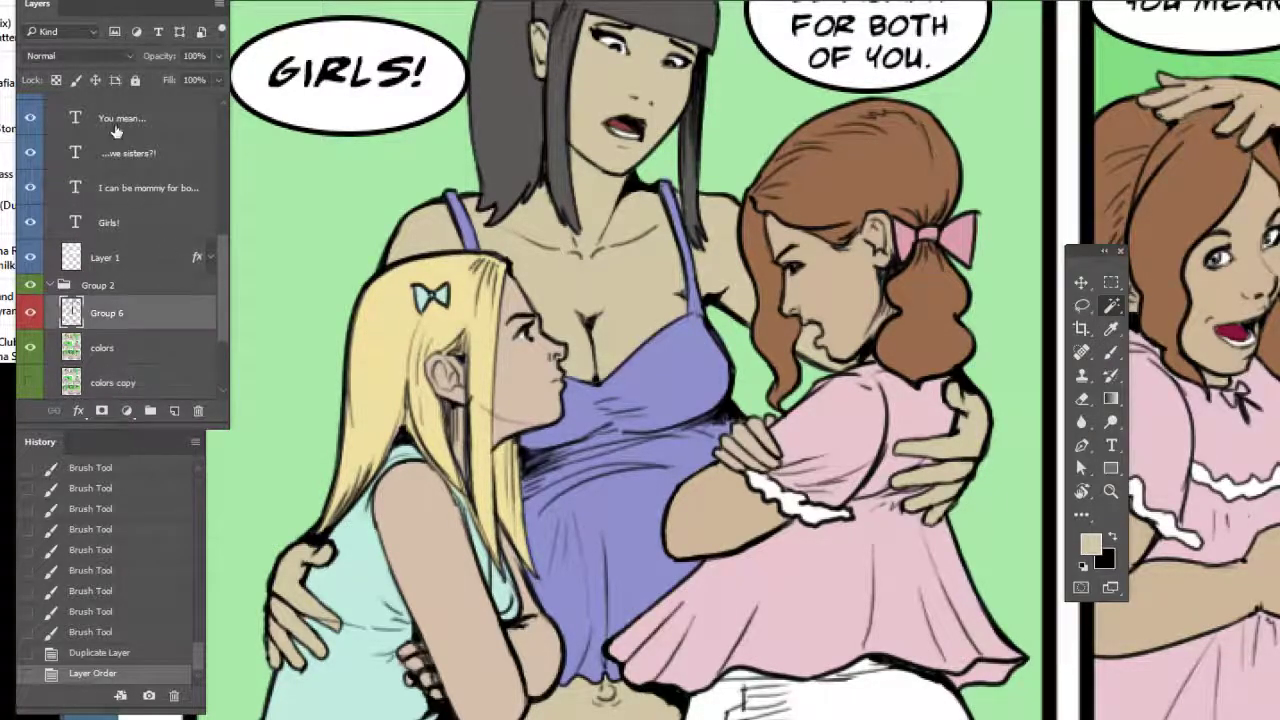
left_click(135, 80)
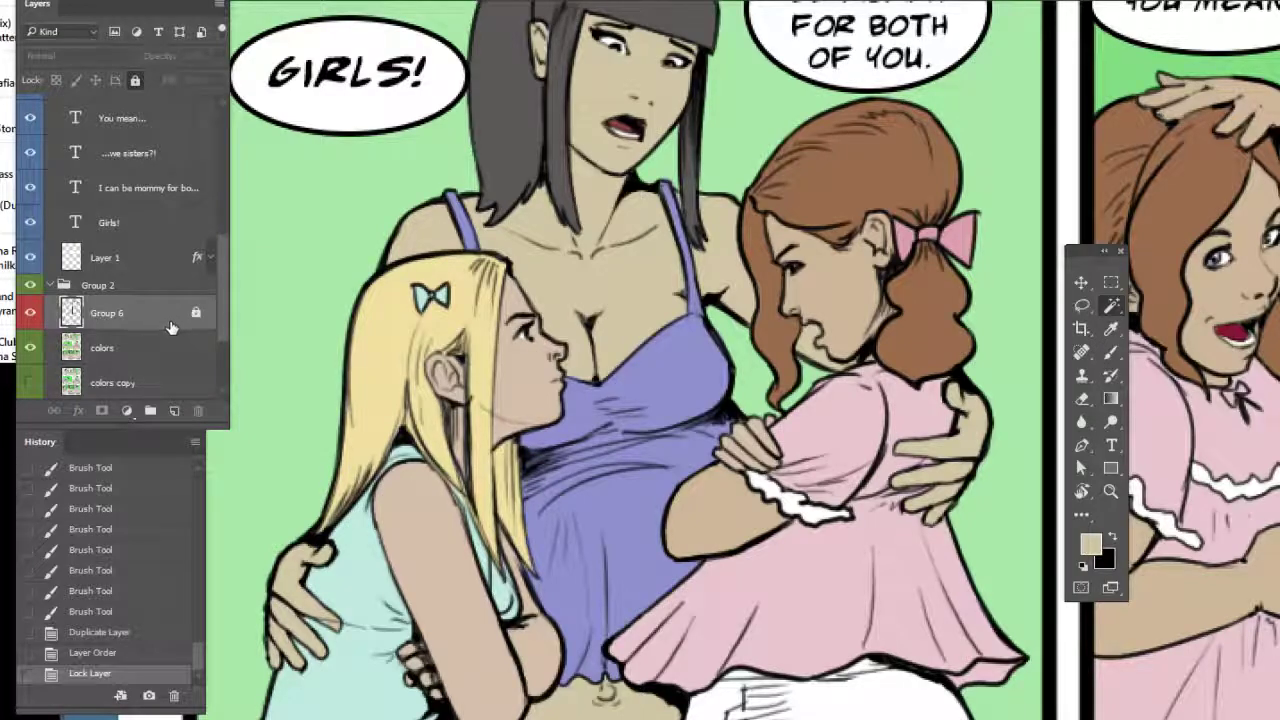
left_click(178, 389)
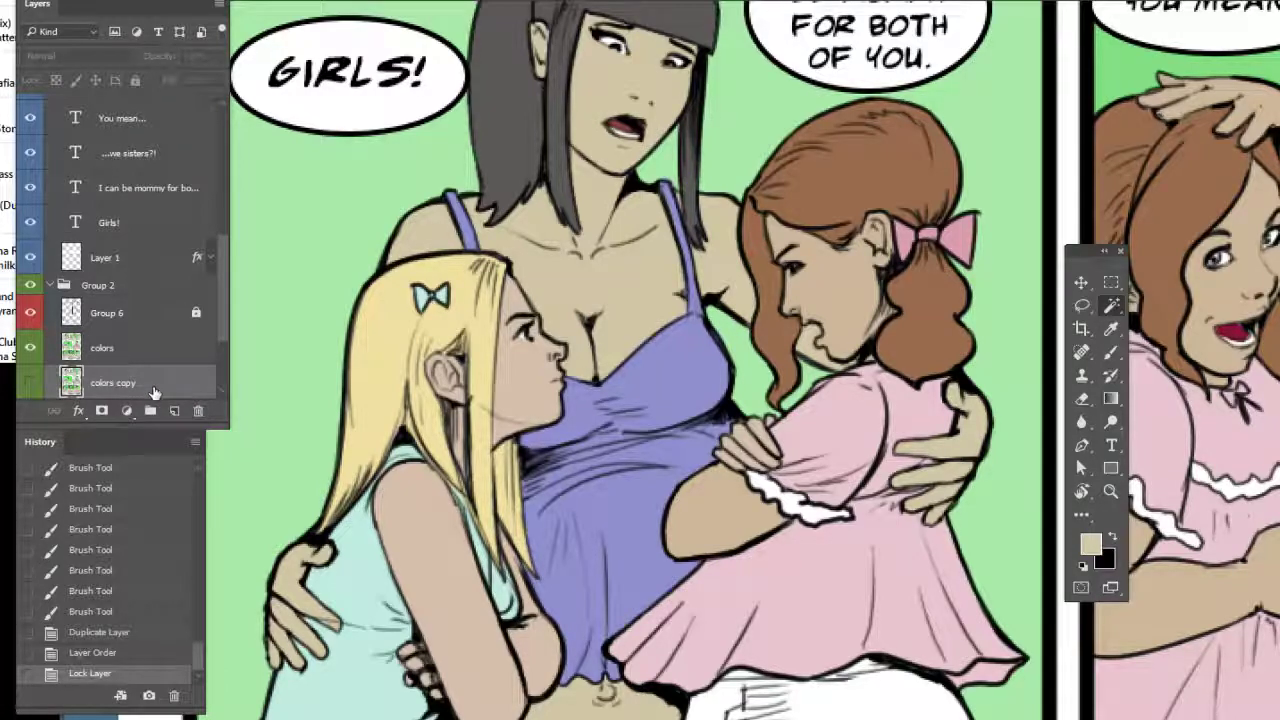
left_click(127, 318)
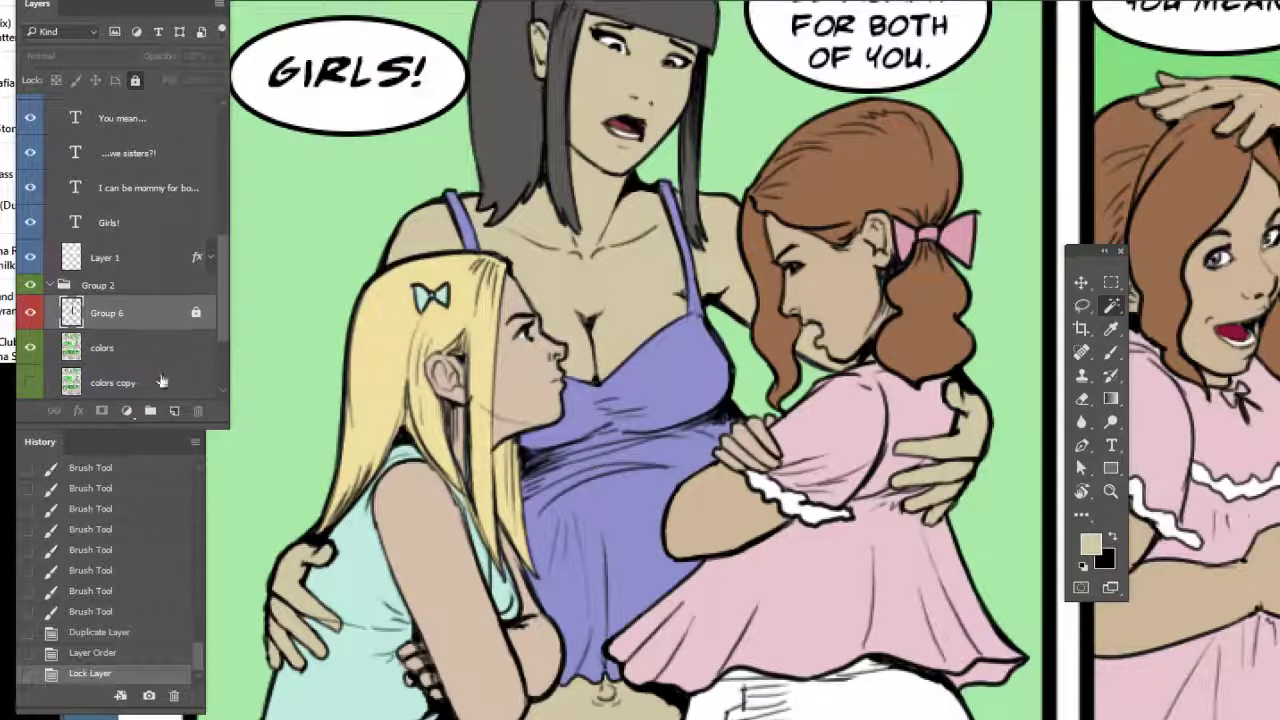
left_click(163, 378)
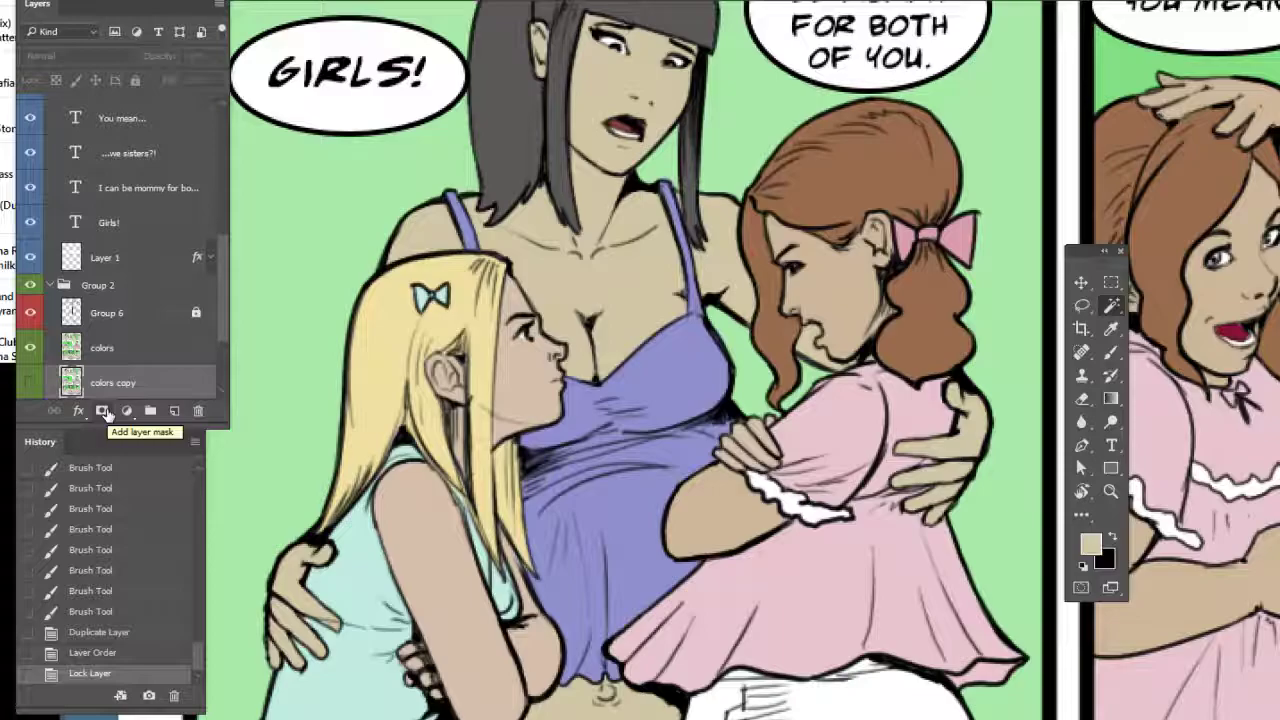
Select the purple dress areas from the colors copy layer with the Magic Wand in the first row's first panel
left_click_drag(928, 355, 429, 423)
left_click_drag(900, 430, 735, 412)
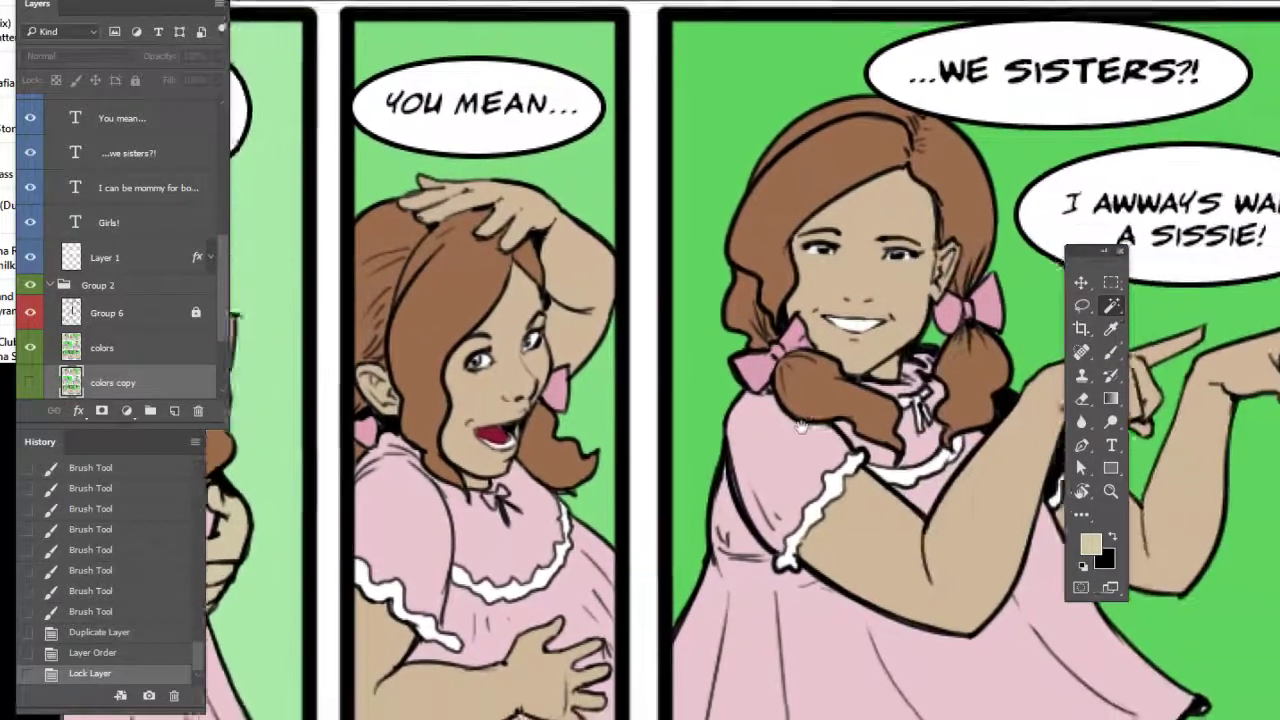
left_click_drag(930, 444, 835, 420)
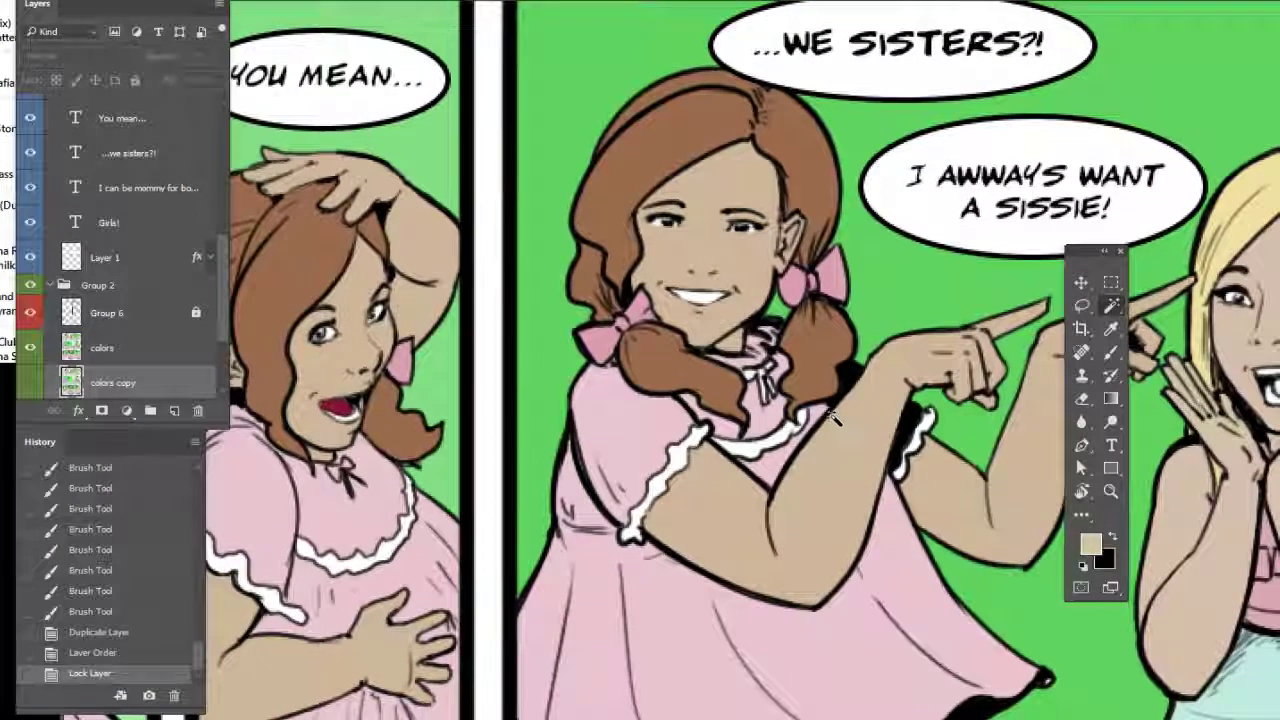
scroll(614, 367, "left", 10)
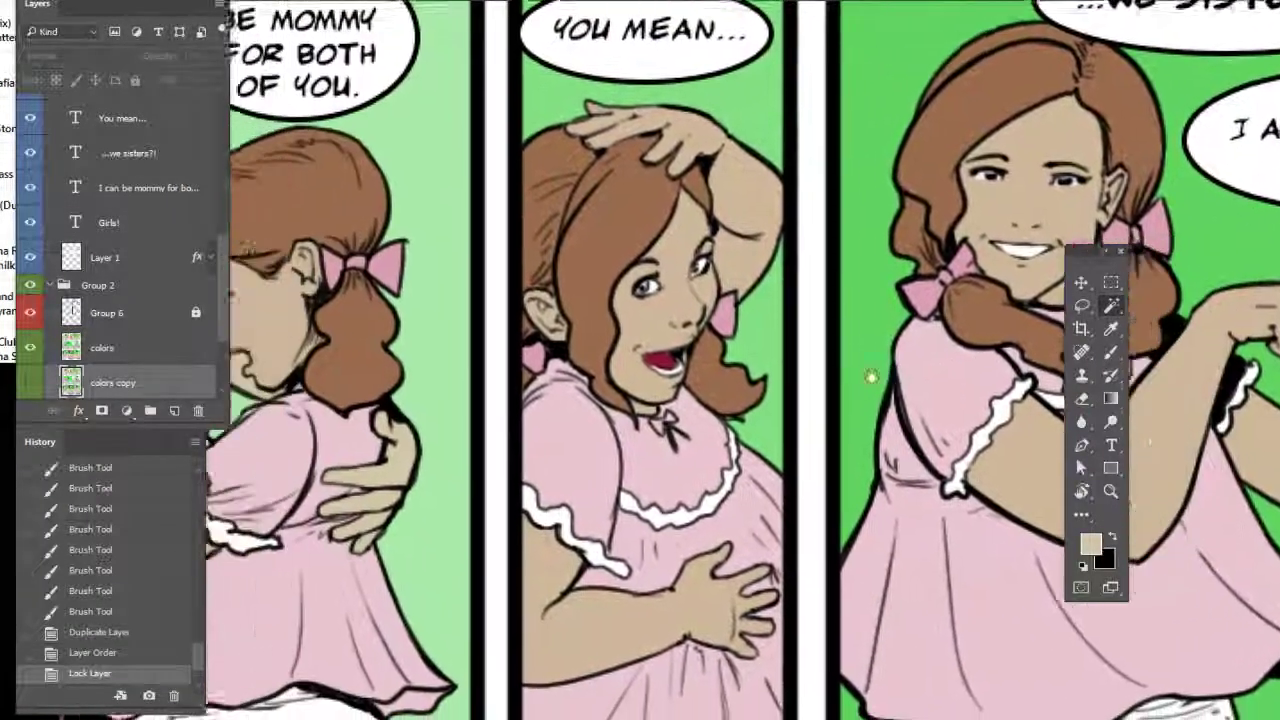
scroll(614, 367, "left", 6)
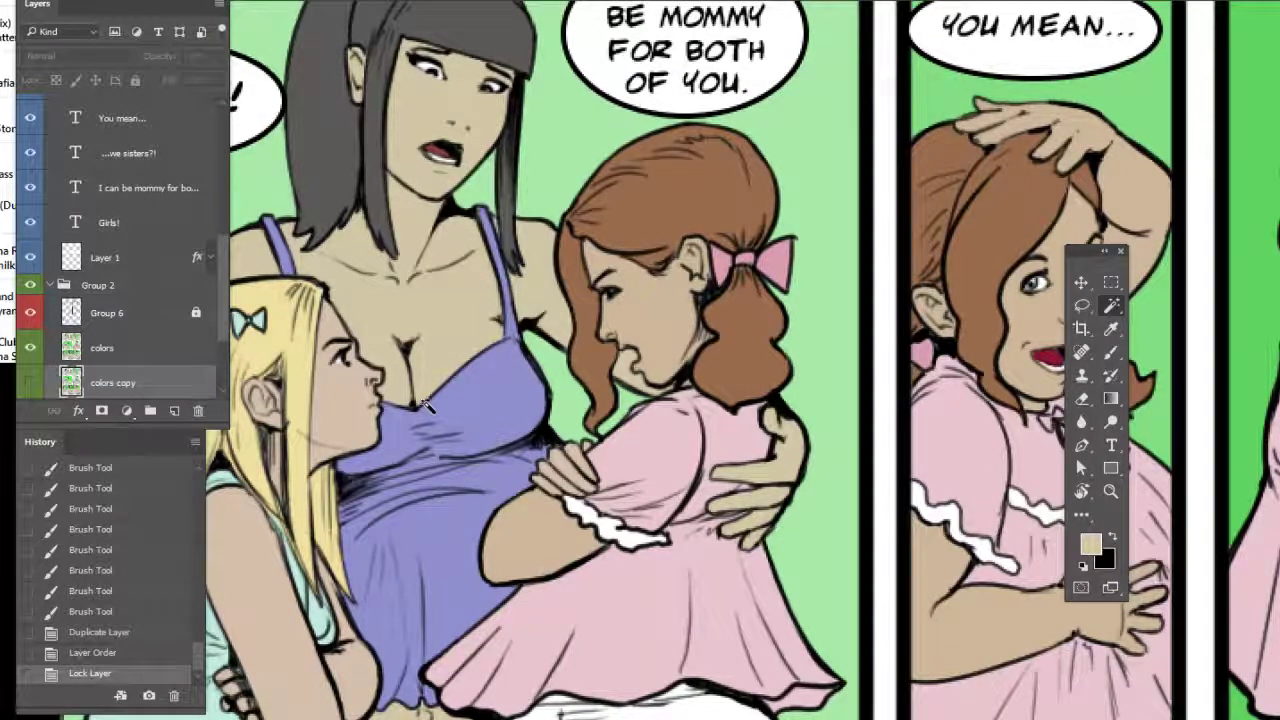
left_click(398, 532)
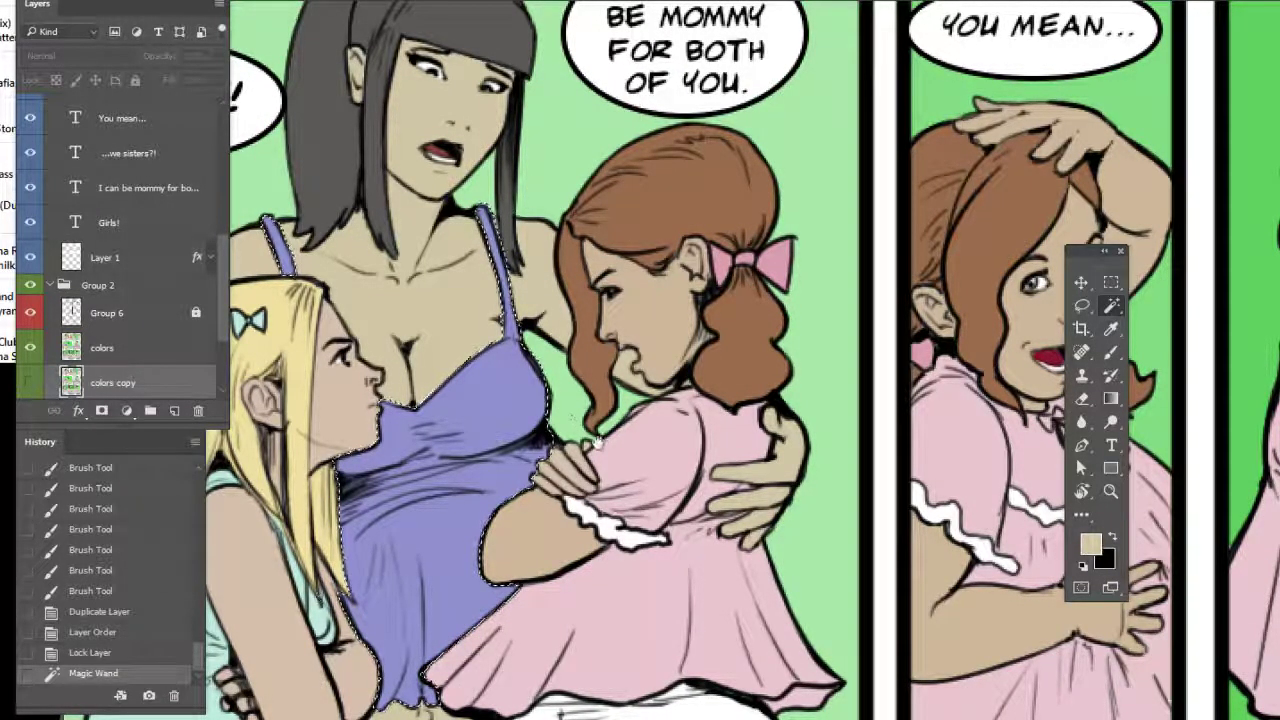
scroll(595, 444, "left", 4)
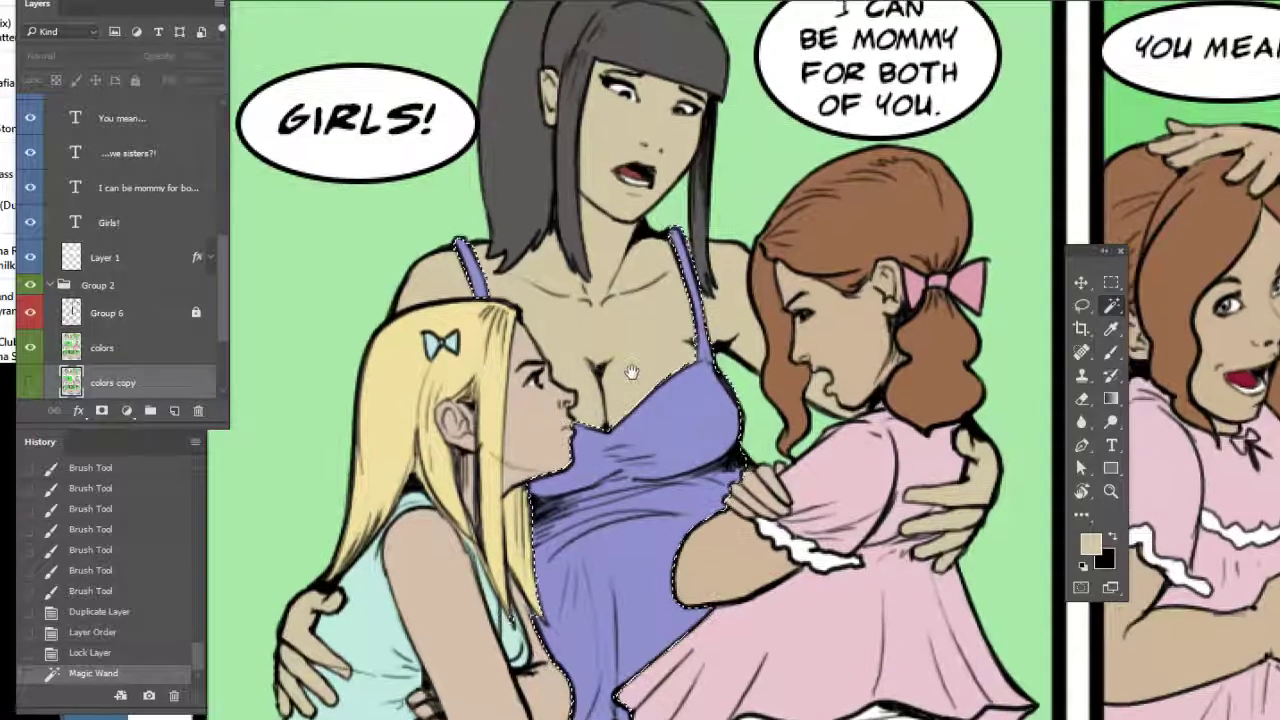
left_click_drag(612, 368, 628, 380)
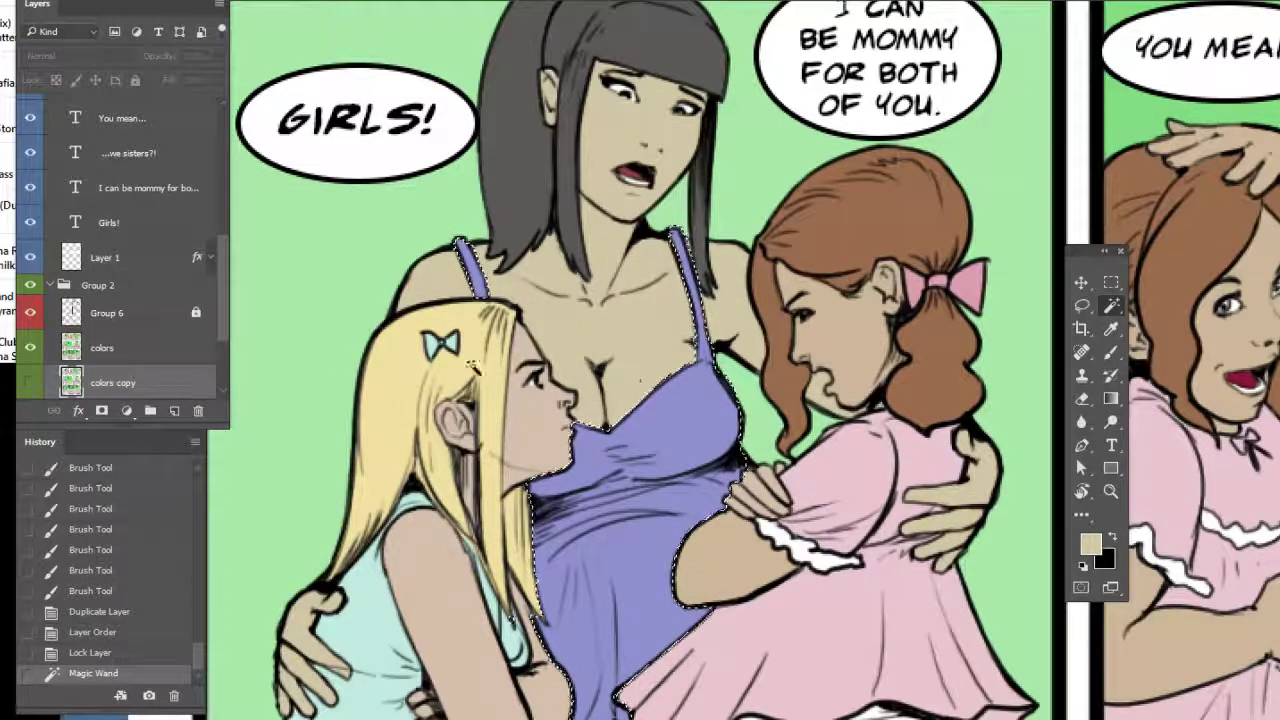